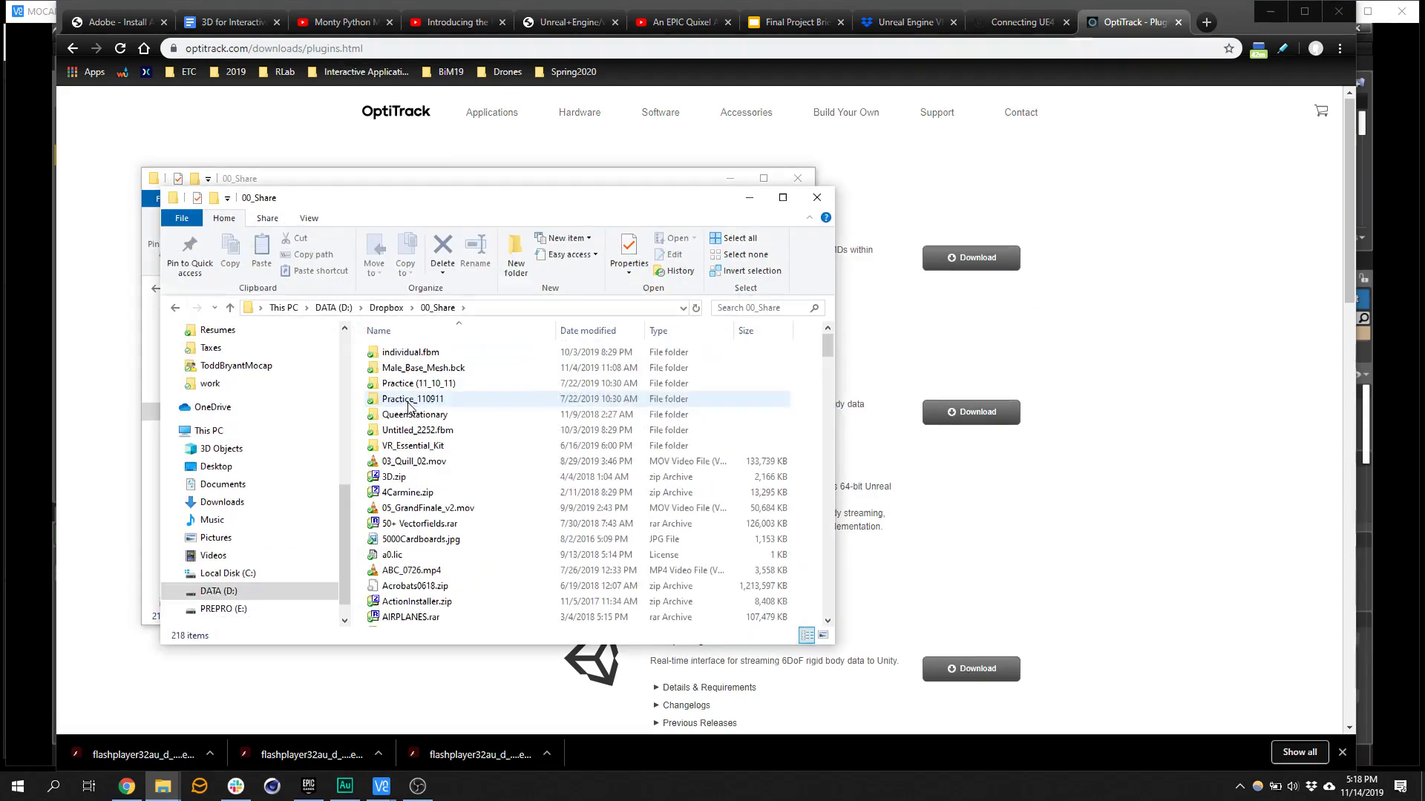
- Browse the DATA (D:) drive to Epic Games > UE_4.22 > Engine > Plugins and examine the engine's plugin folders
scroll(263, 542, down, 2)
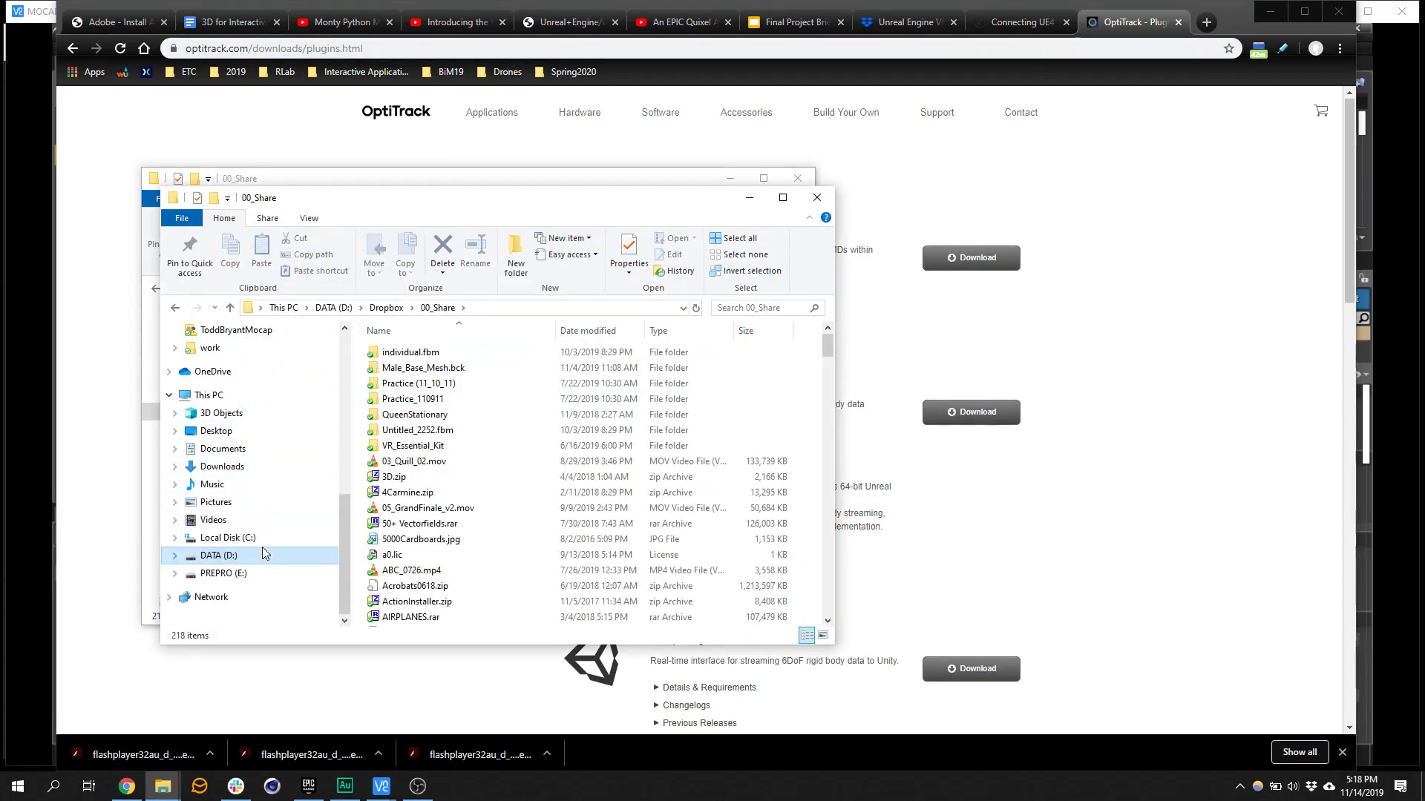
click(217, 557)
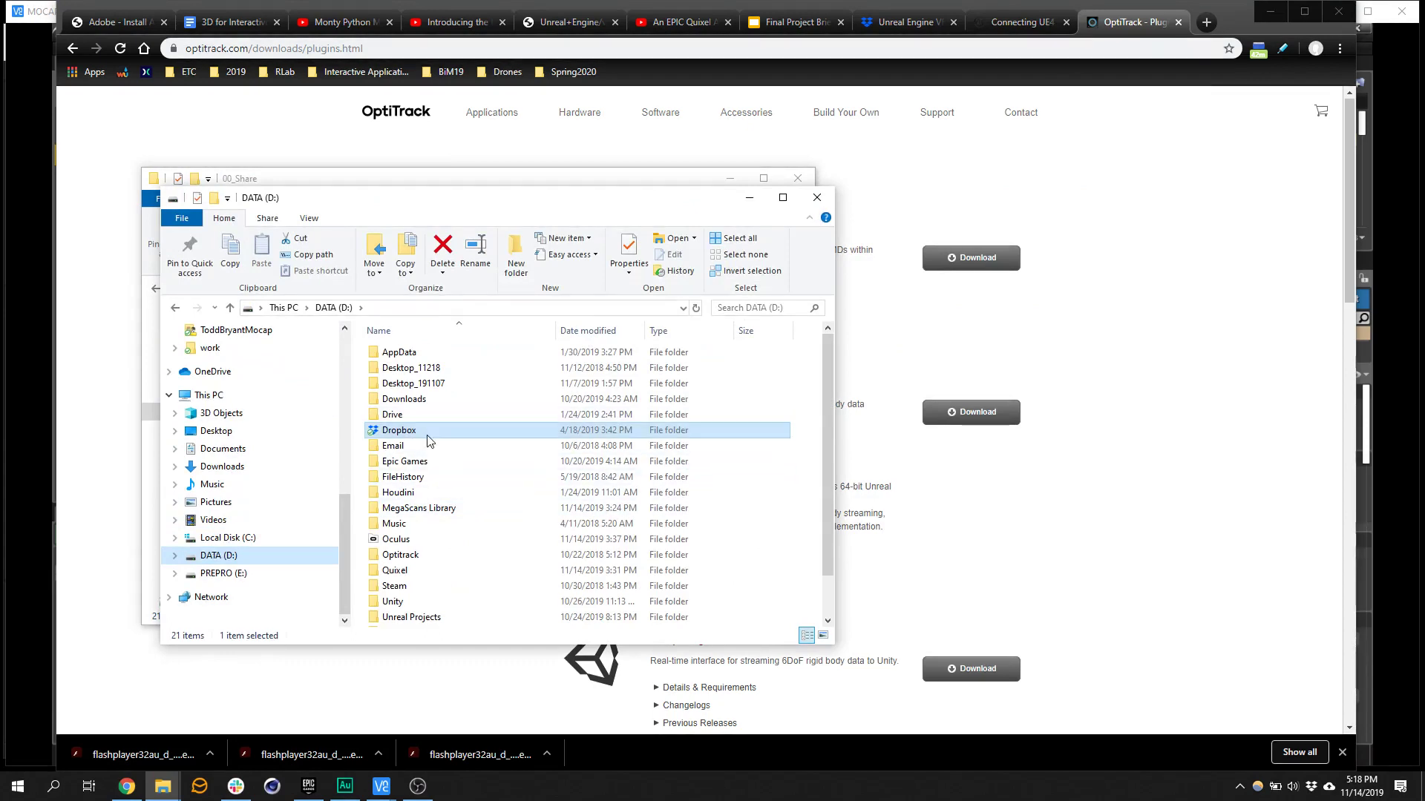
double_click(420, 462)
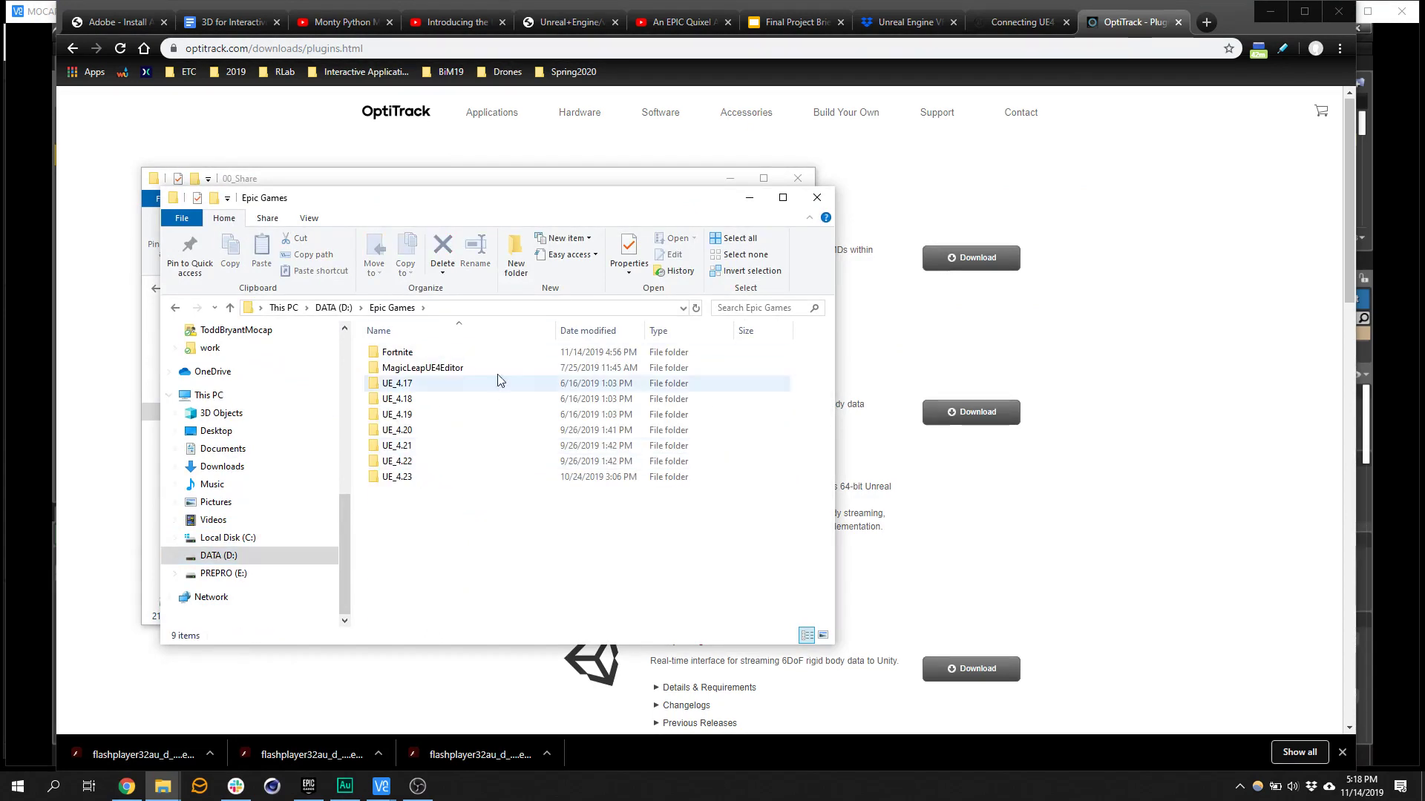
double_click(412, 461)
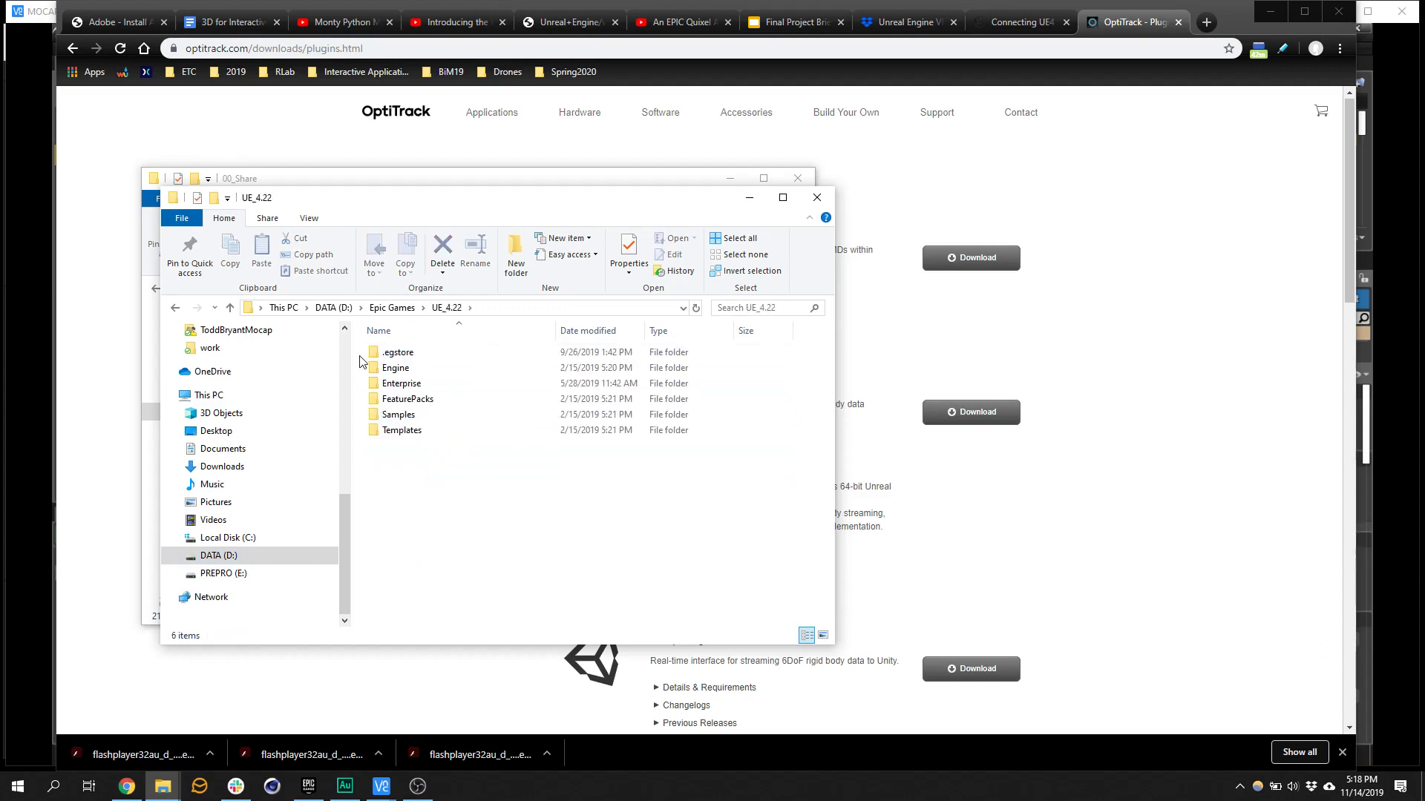
double_click(413, 369)
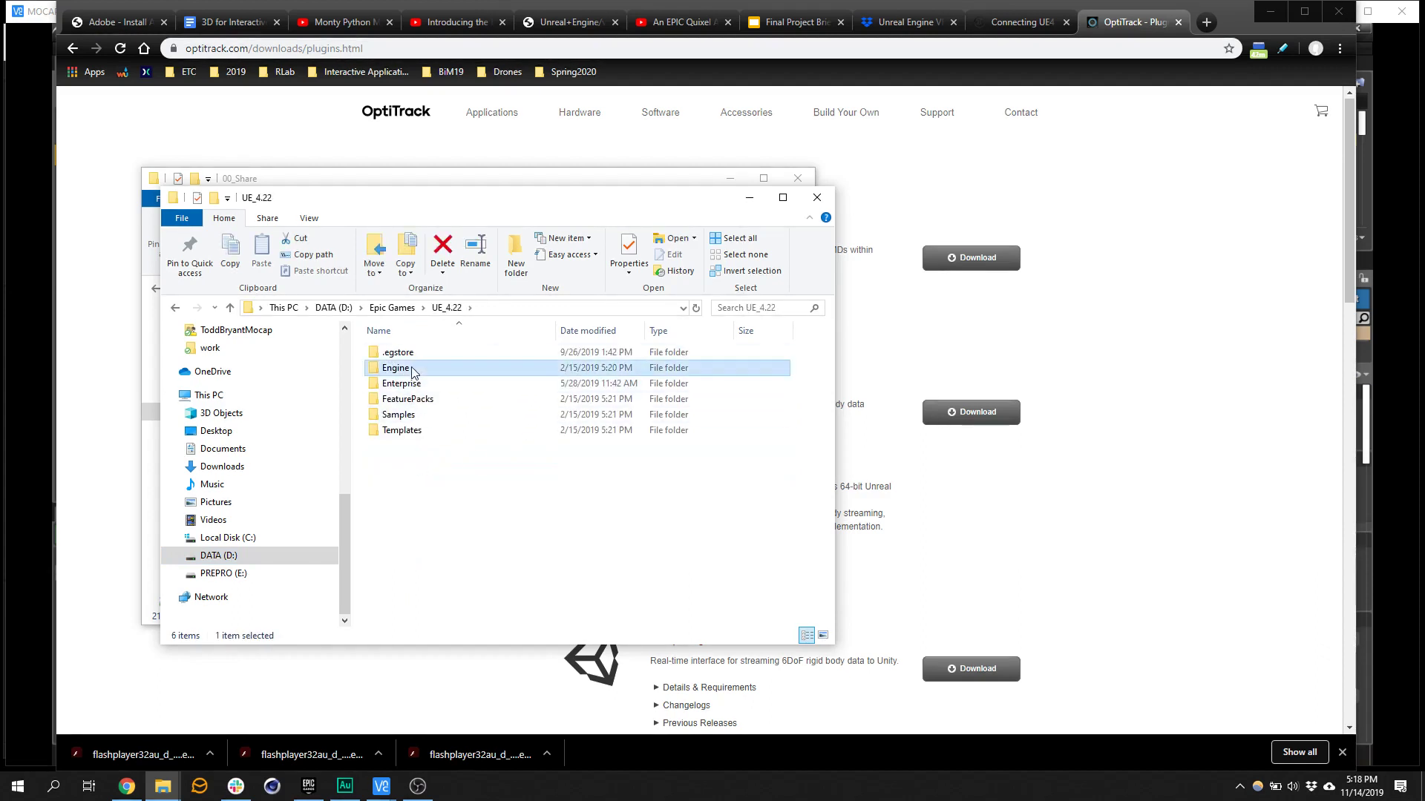
double_click(407, 481)
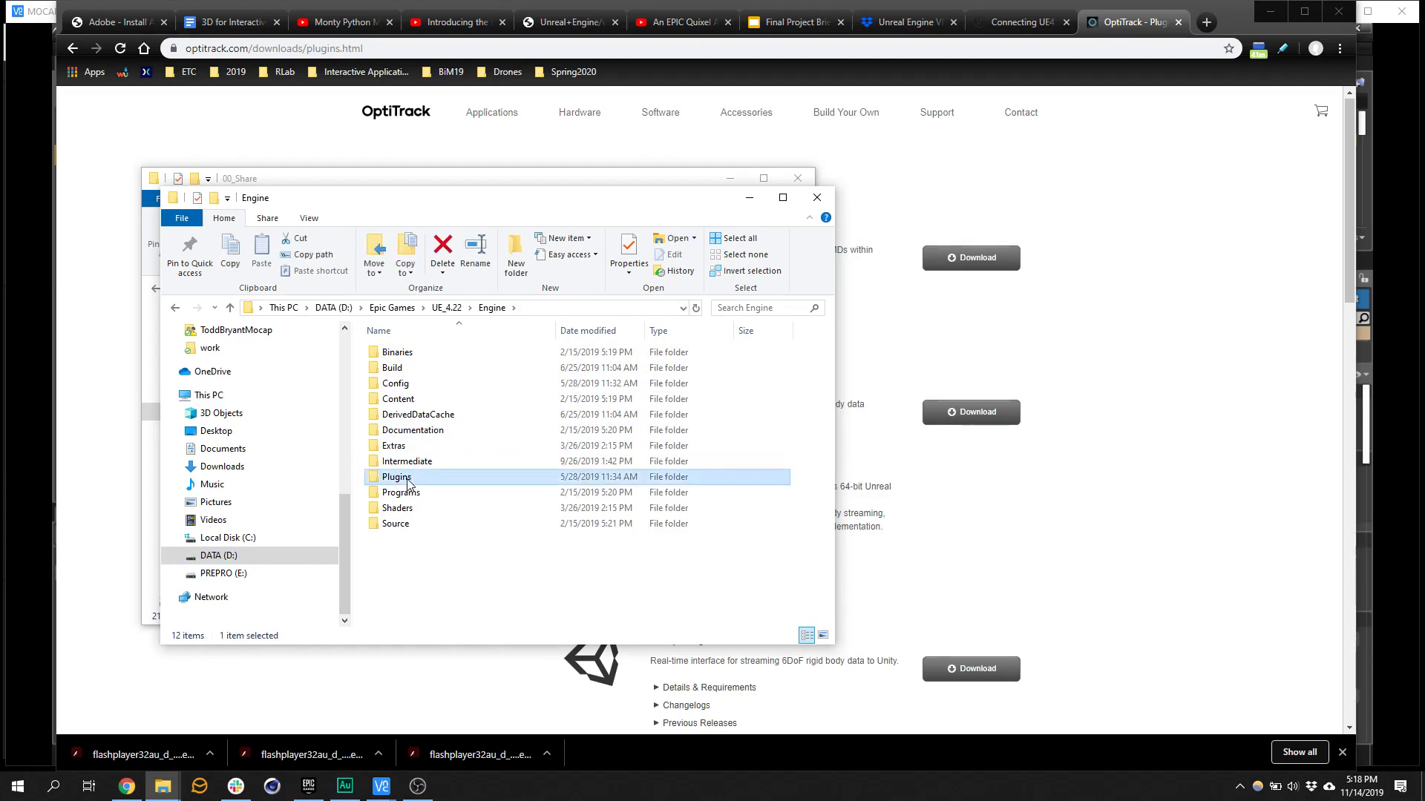
scroll(438, 520, down, 3)
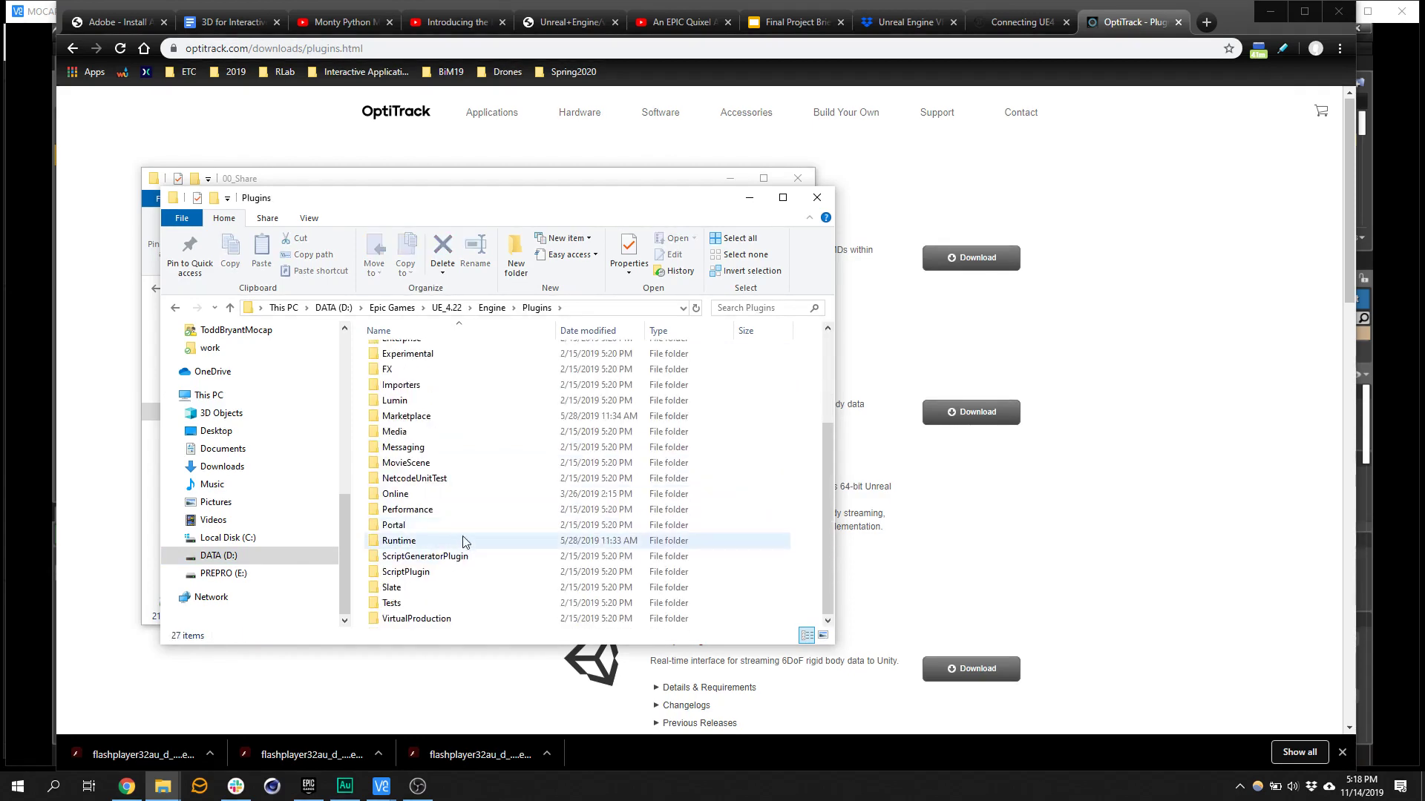
drag(558, 216, 576, 141)
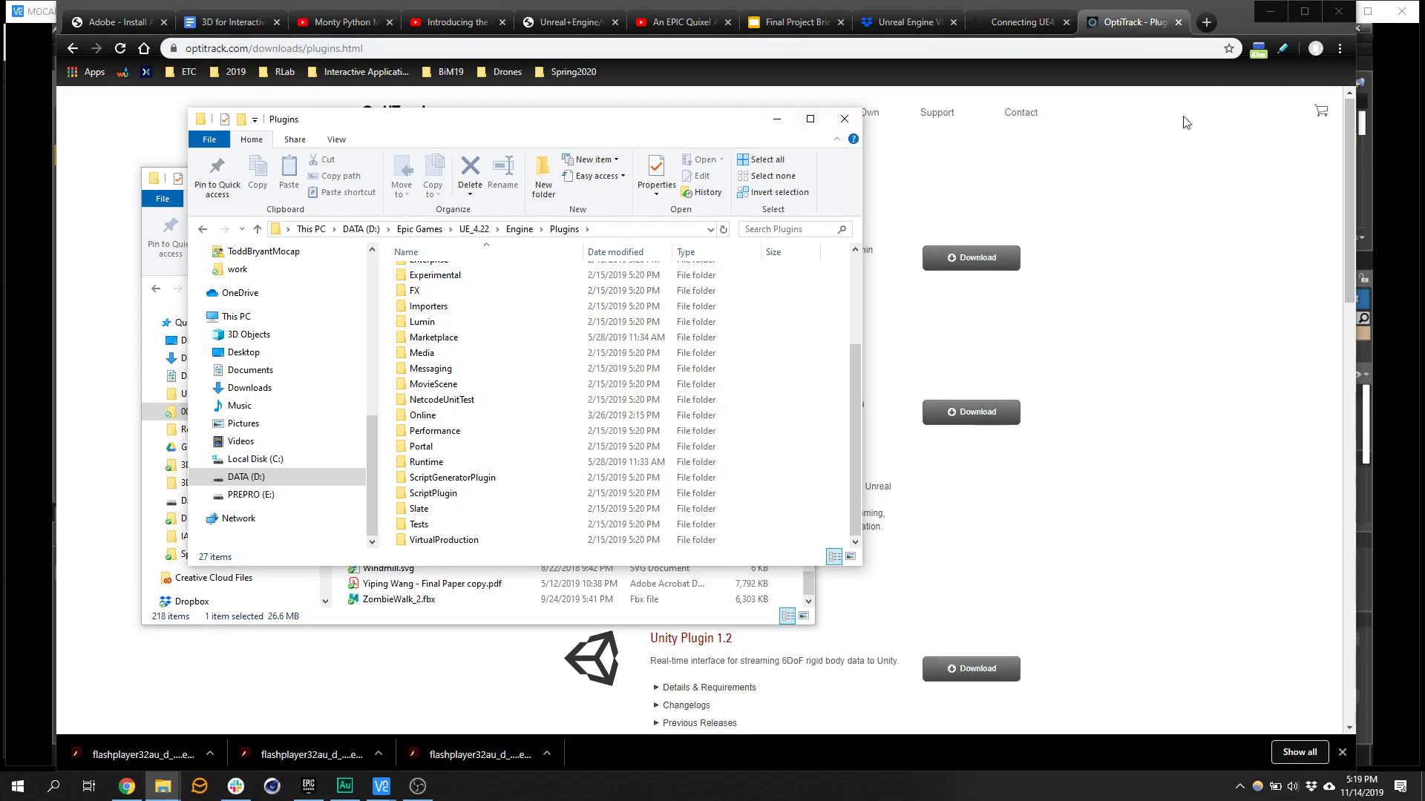
- Switch to the MOCAPUNREAL remote session in VNC Viewer and check the Unreal Editor version in its About dialog
click(33, 9)
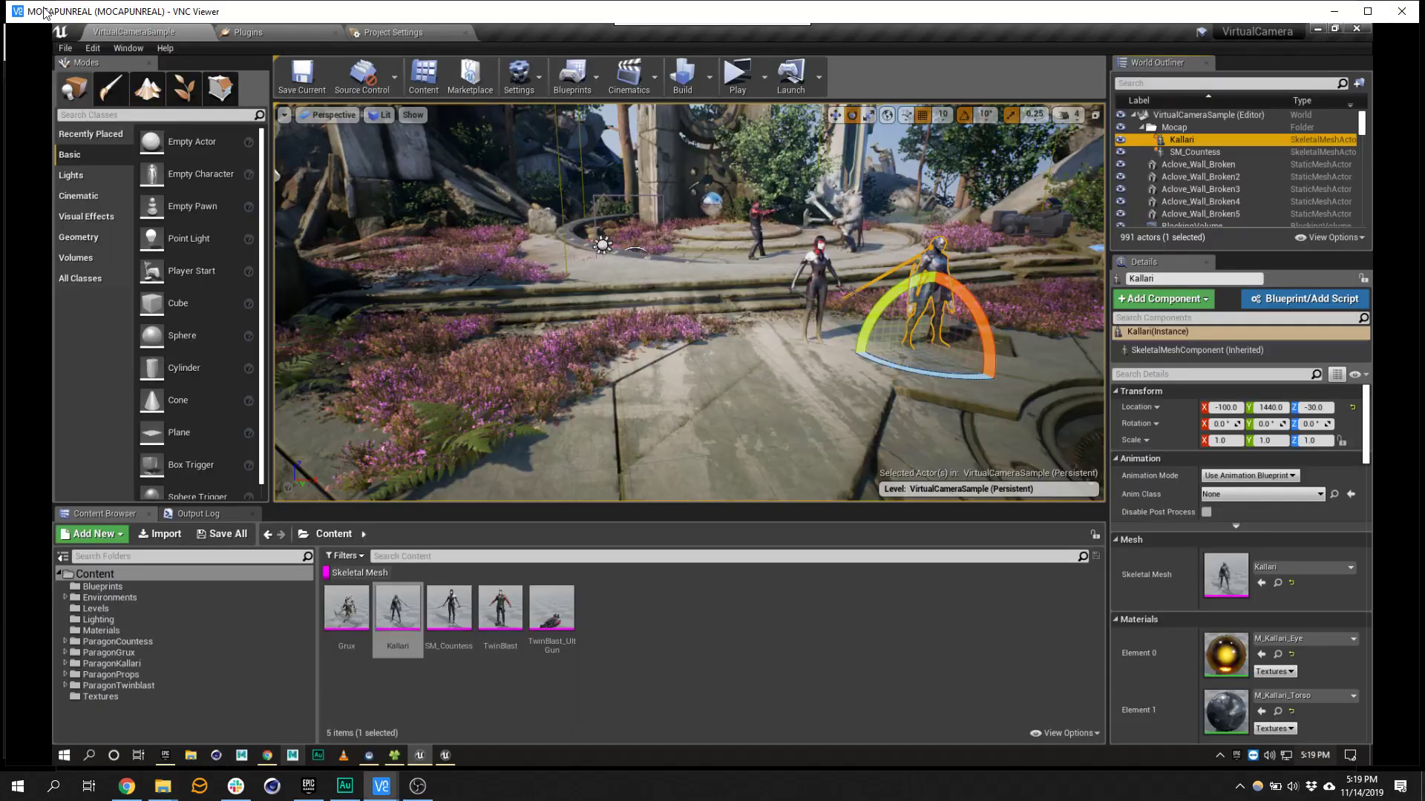
click(166, 47)
click(195, 350)
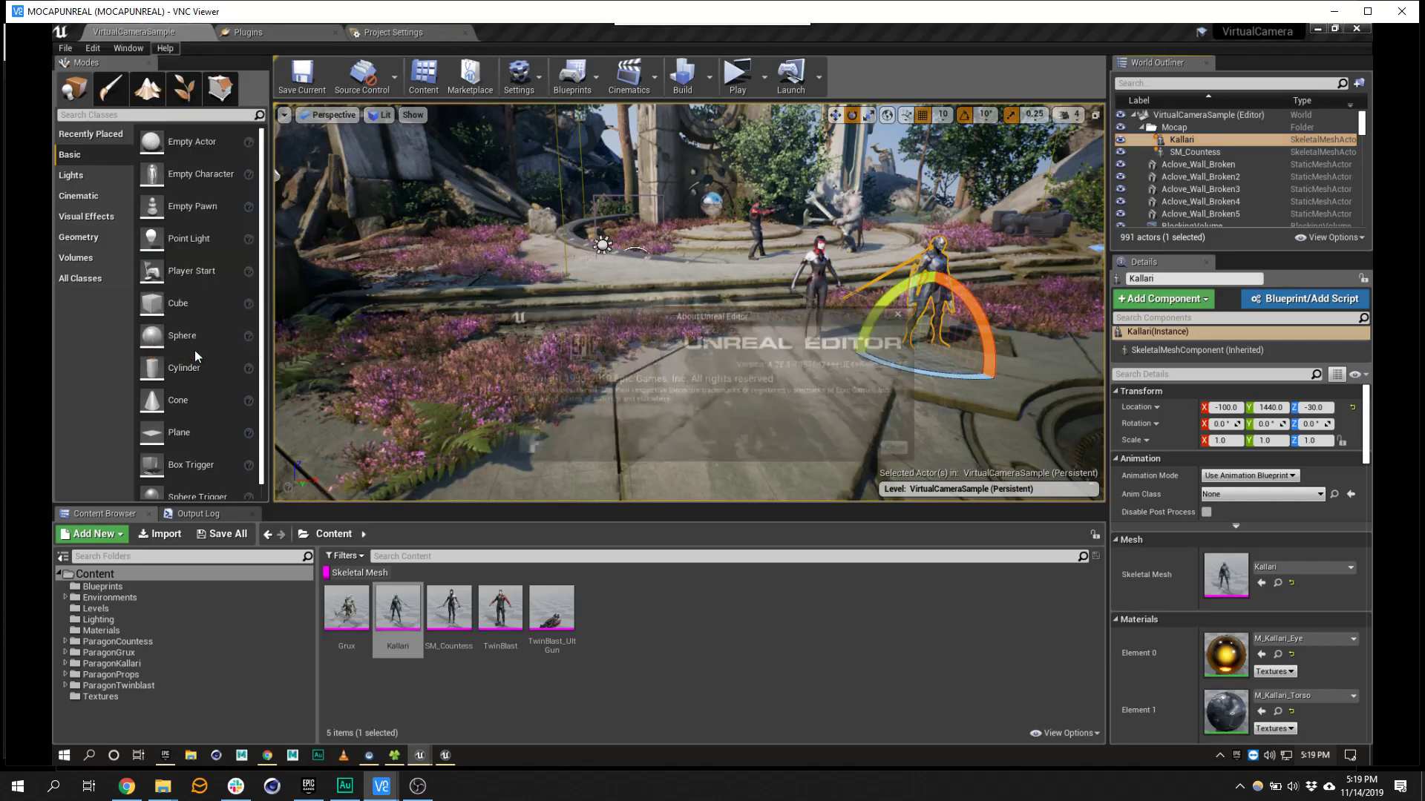
click(906, 451)
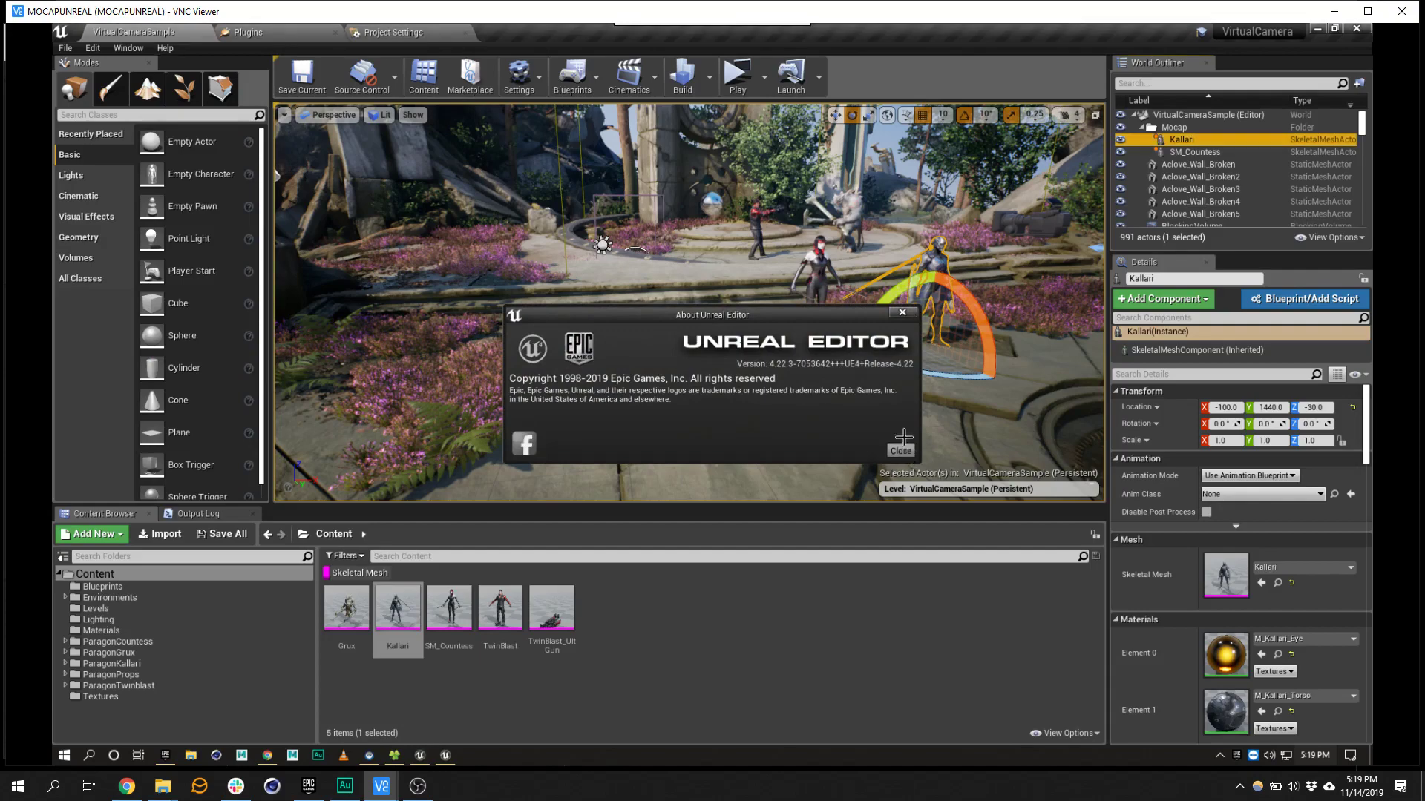
click(138, 51)
mouse_move(159, 47)
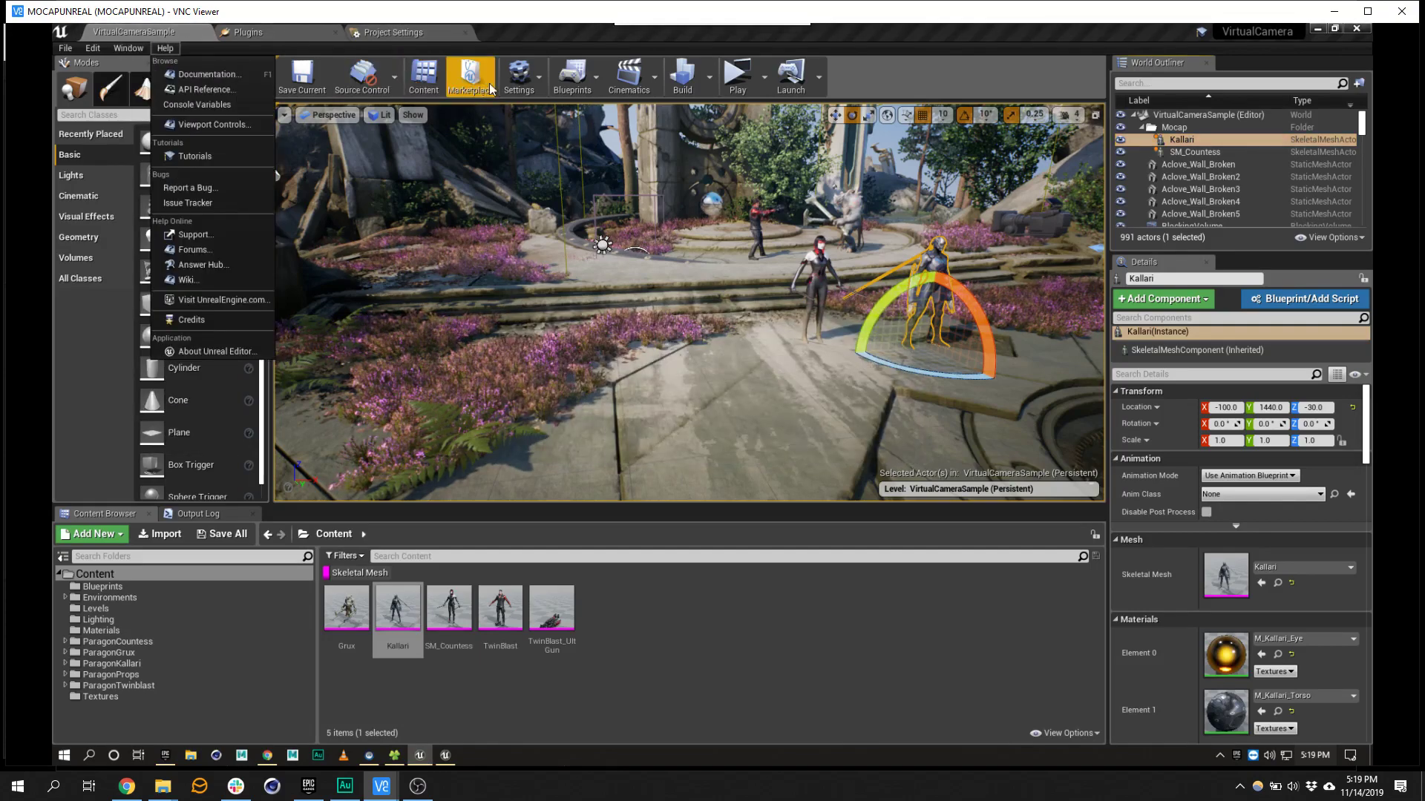
- Open the project's plugin browser and look through the installed and built-in categories for an OptiTrack plugin
click(518, 76)
click(540, 147)
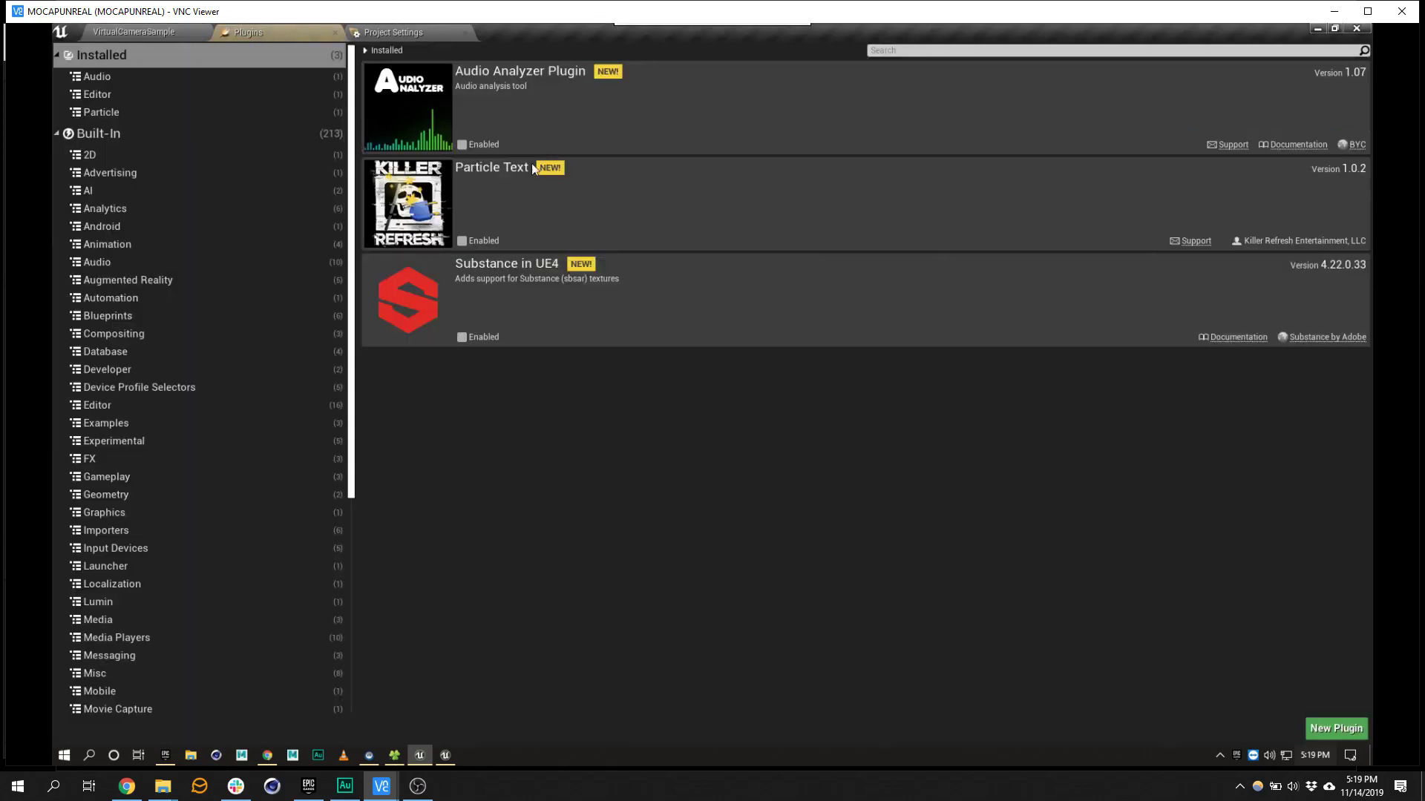
scroll(141, 229, down, 5)
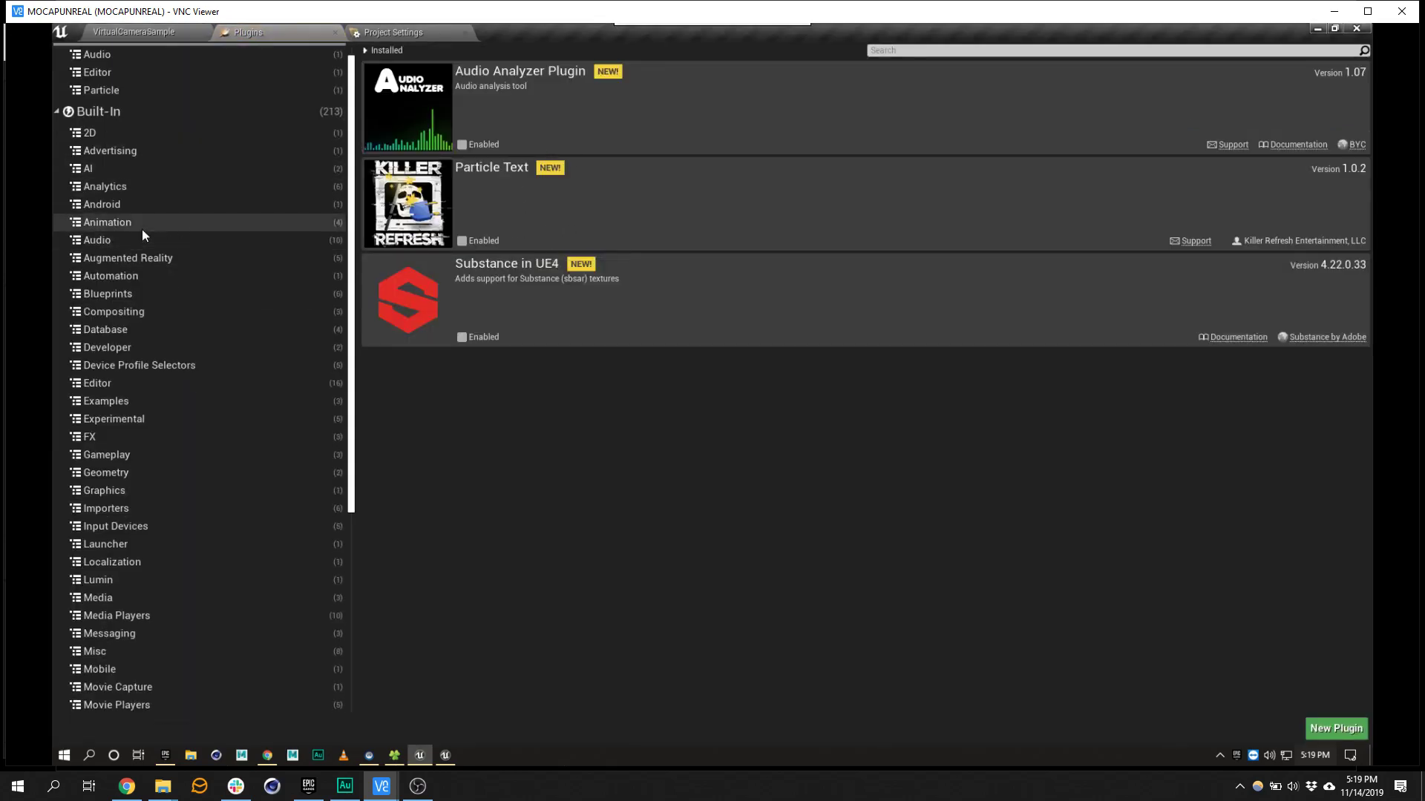
scroll(169, 363, up, 2)
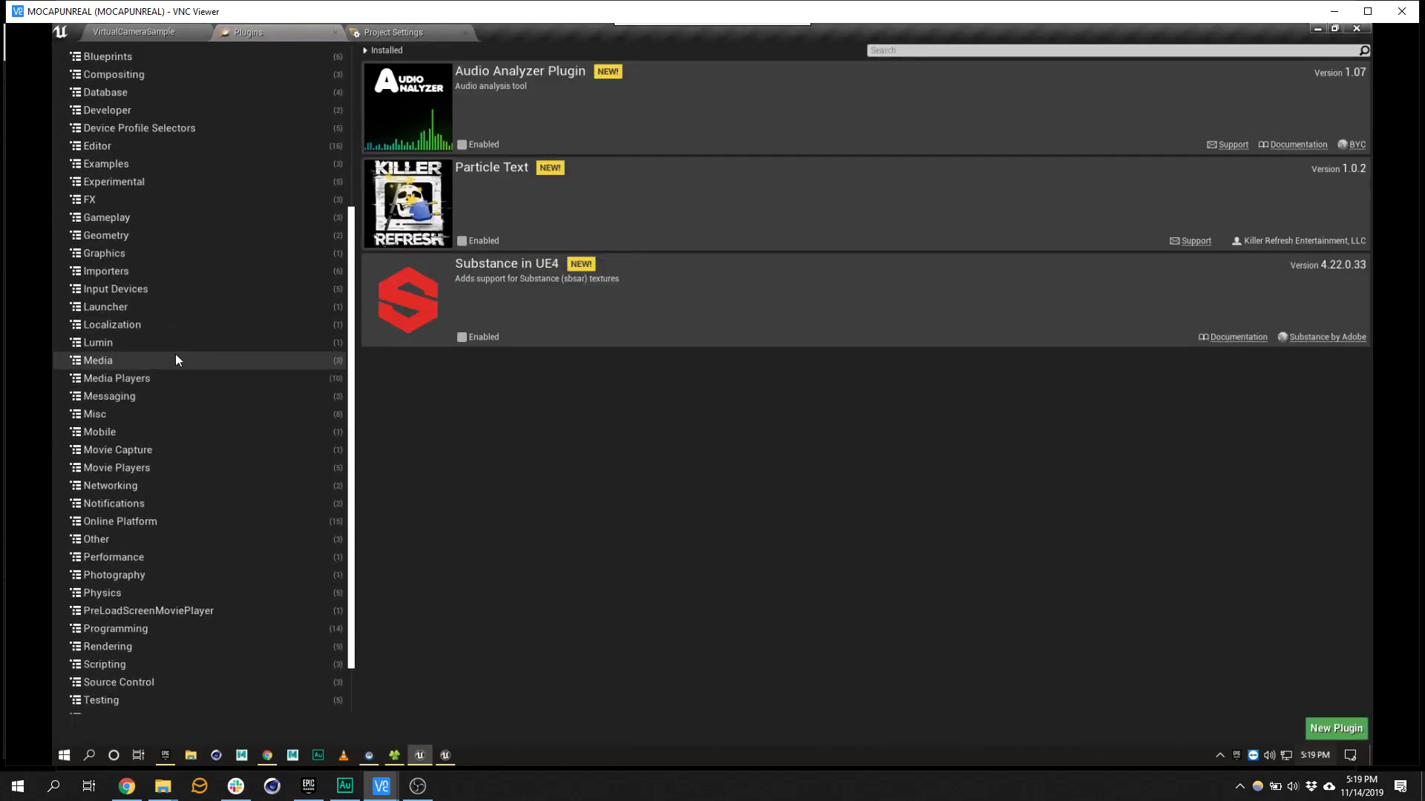
scroll(172, 361, down, 2)
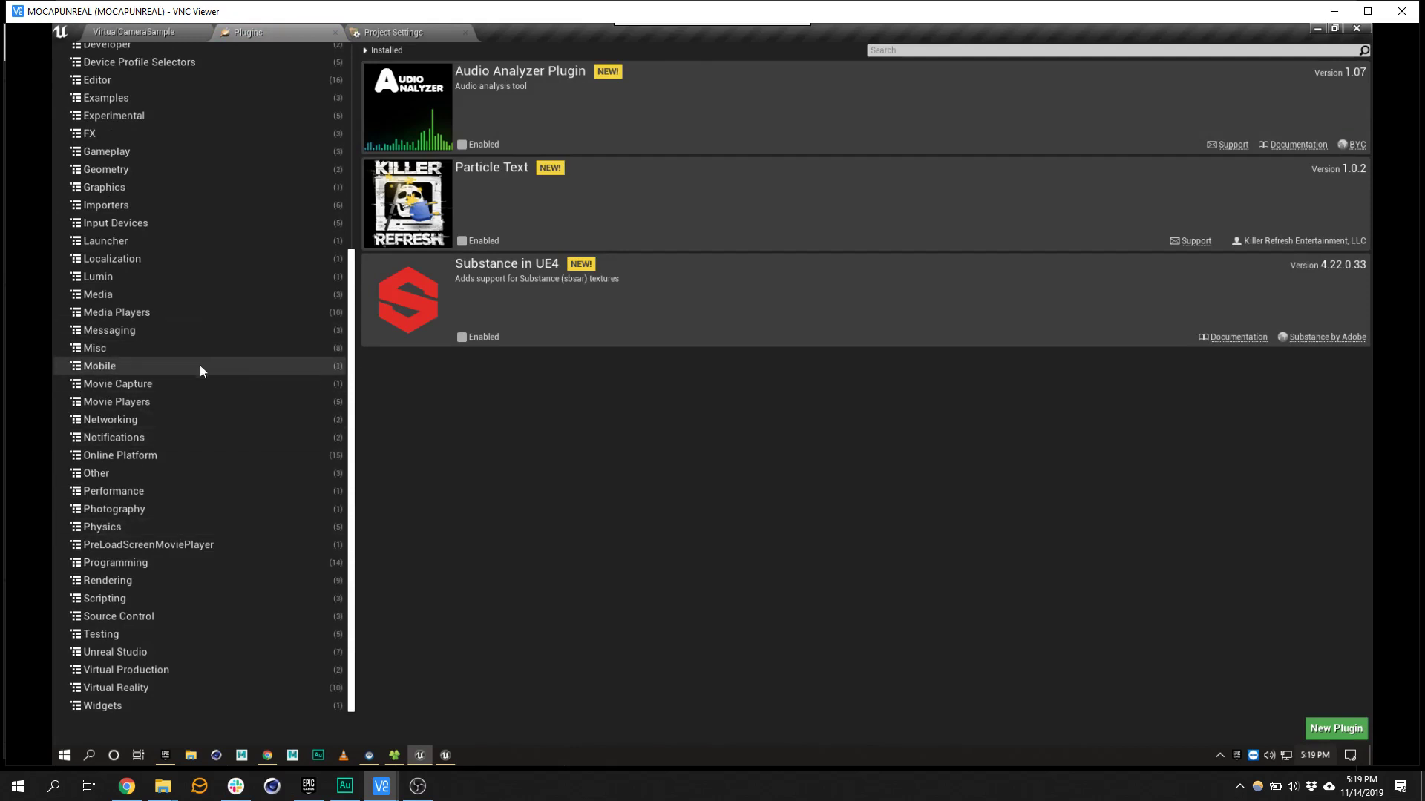
scroll(178, 349, up, 5)
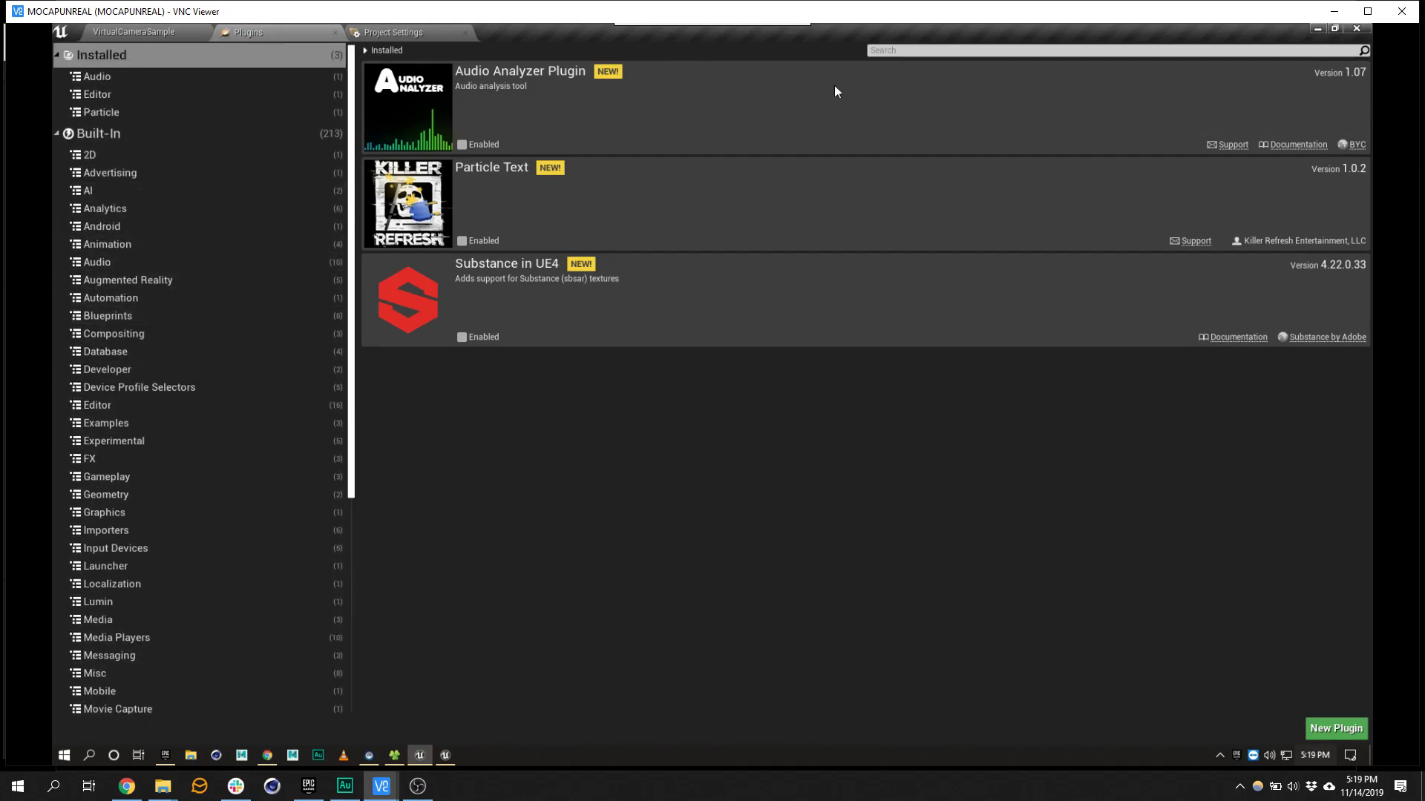
- Close Unreal Editor, saving the modified VirtualCameraSample_Stage level
click(1358, 29)
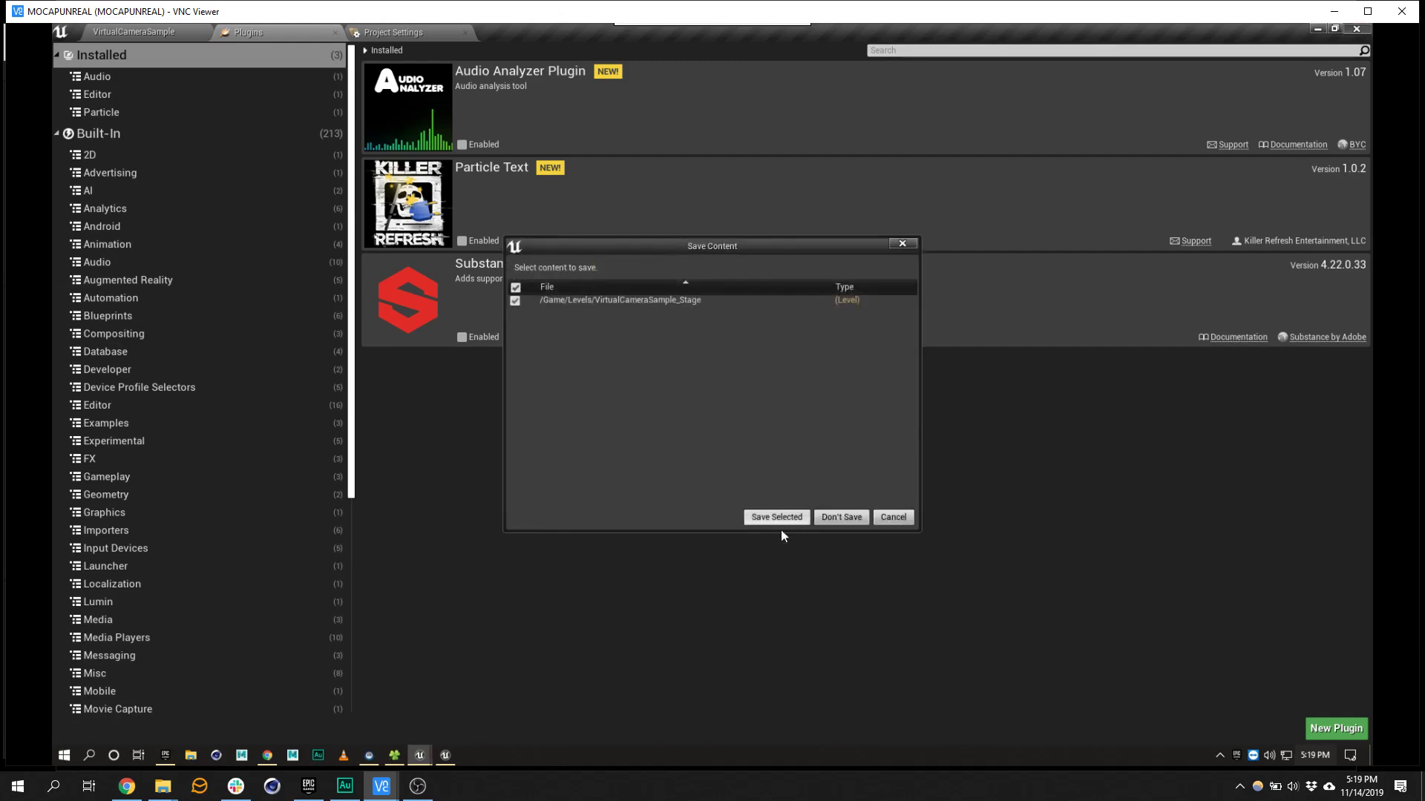
click(777, 517)
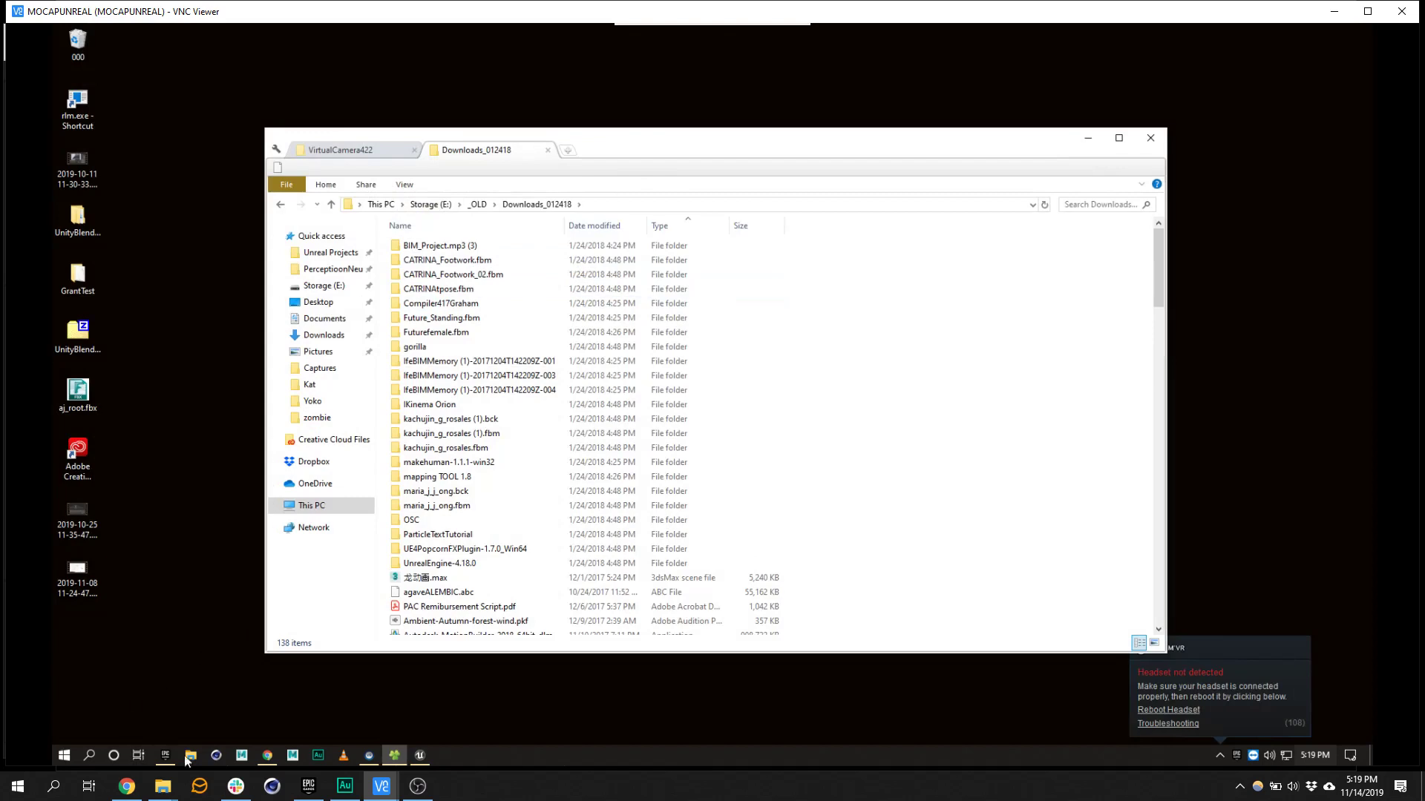
- Switch to Chrome on the remote machine, search for "optitrack ue4 plugin" in a new tab and open OptiTrack's plugin downloads page
click(267, 754)
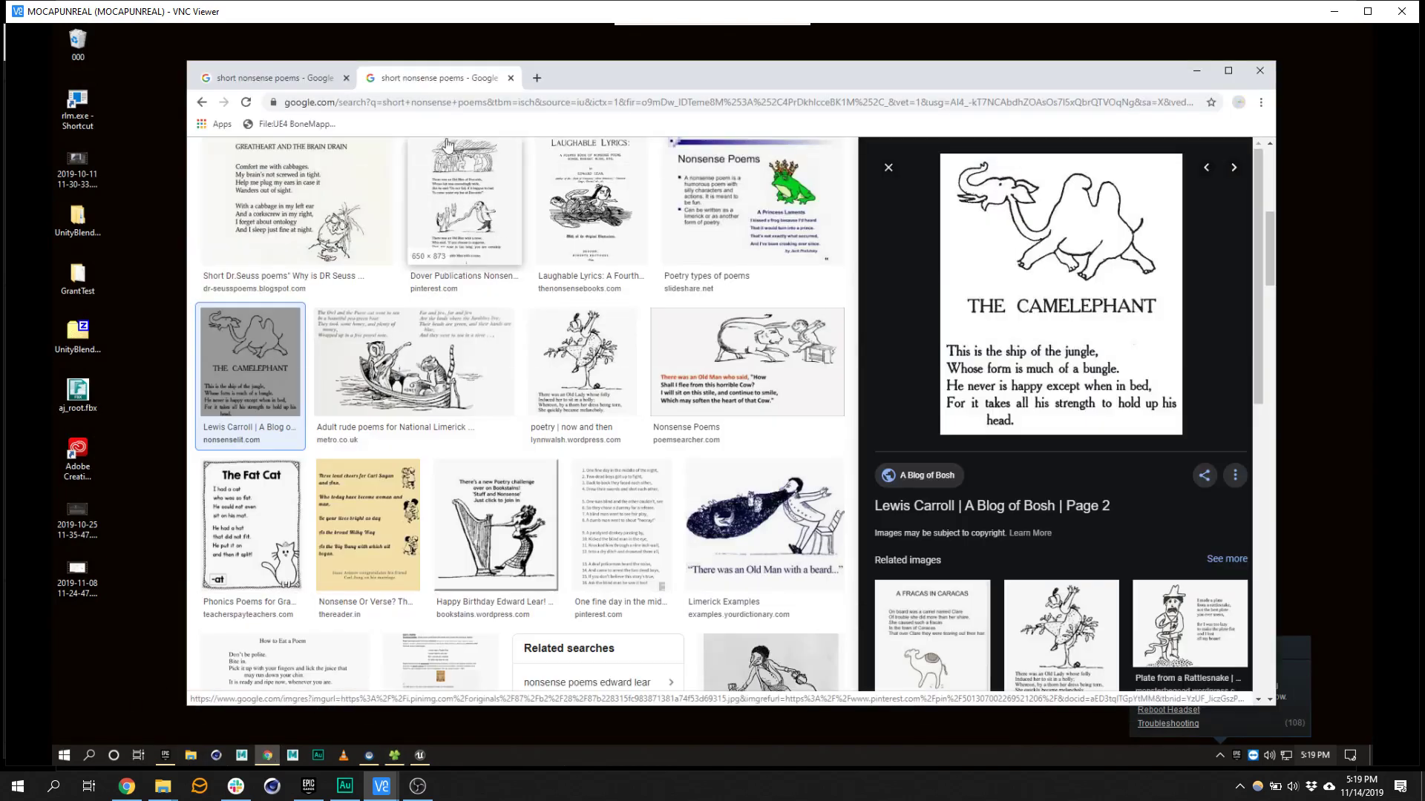
click(536, 78)
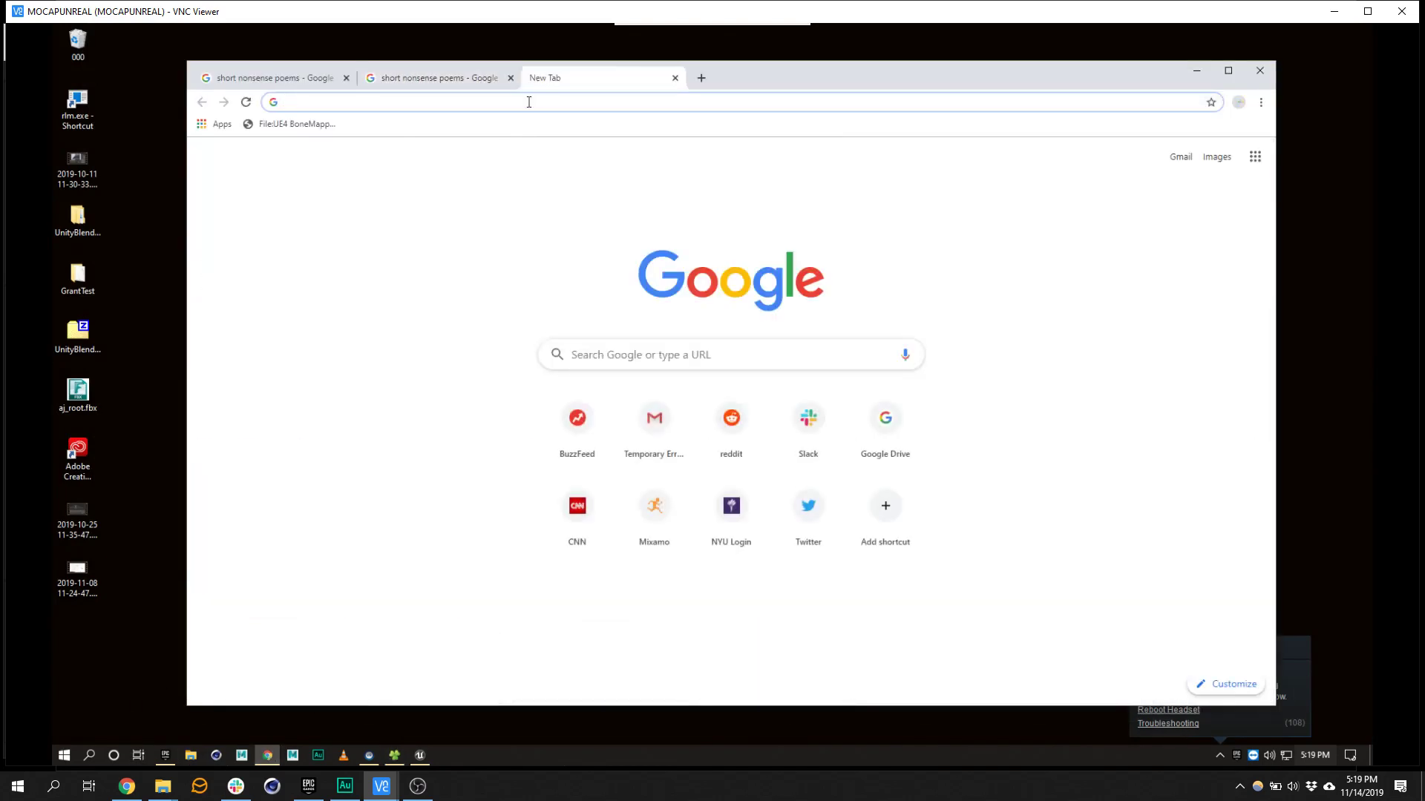
text(optitrack)
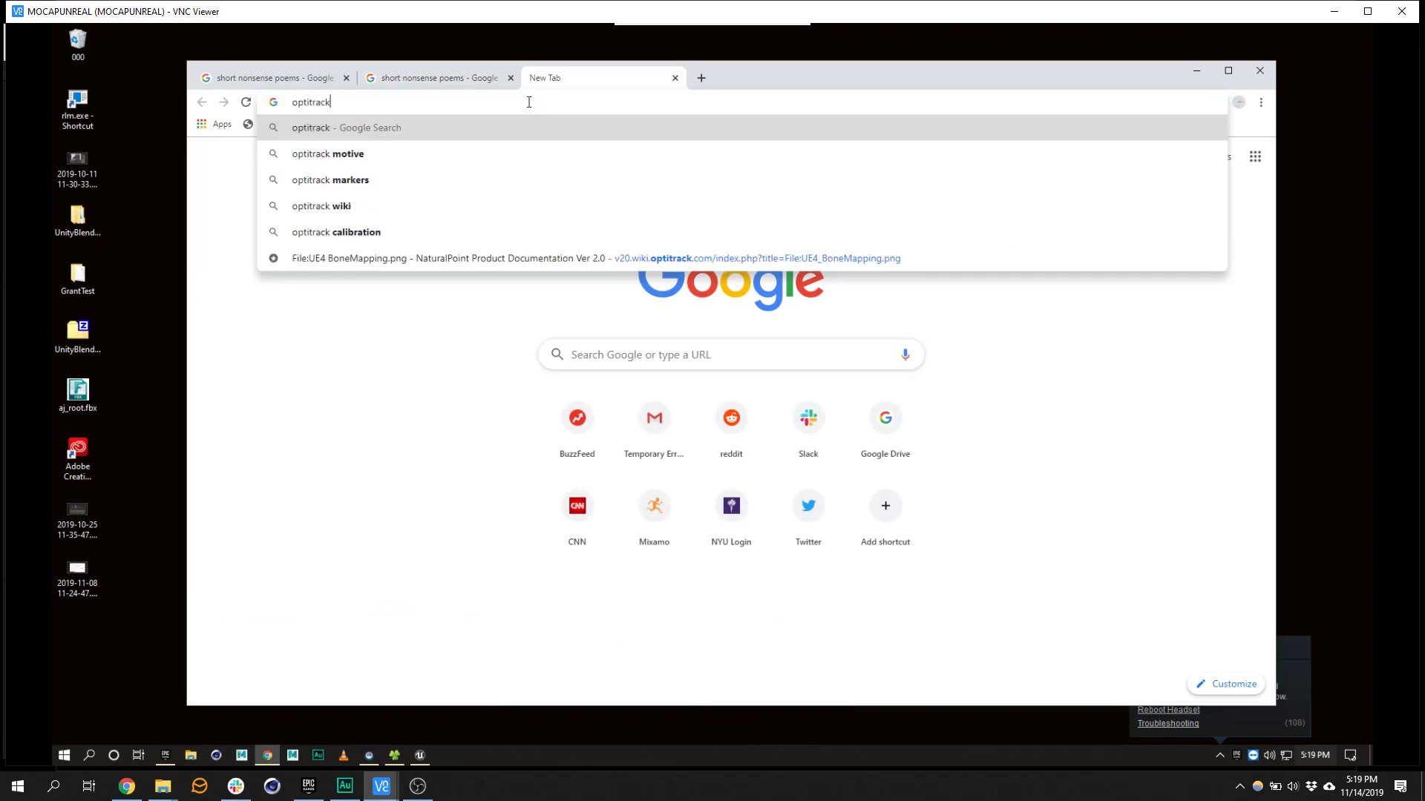
text( ue4)
key(Return)
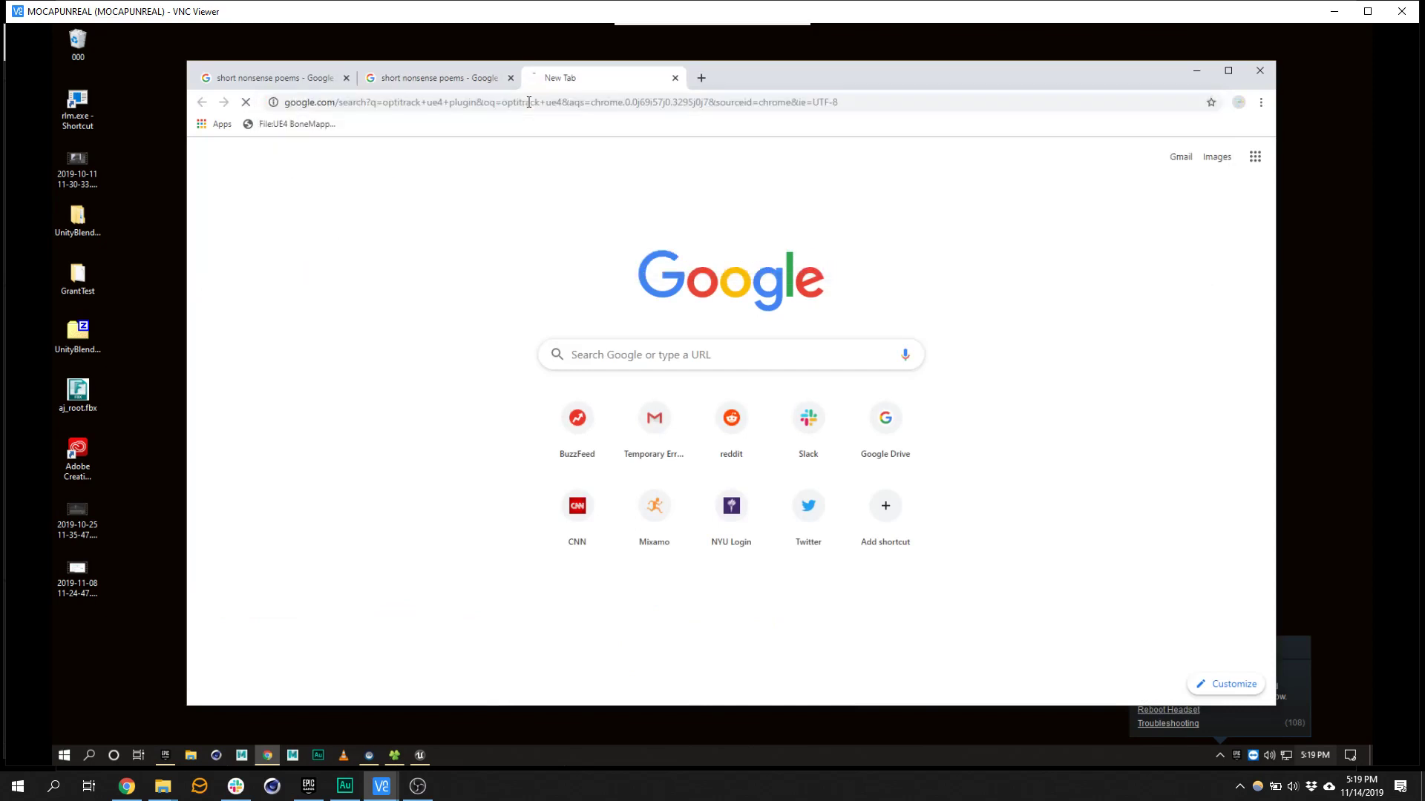
click(359, 261)
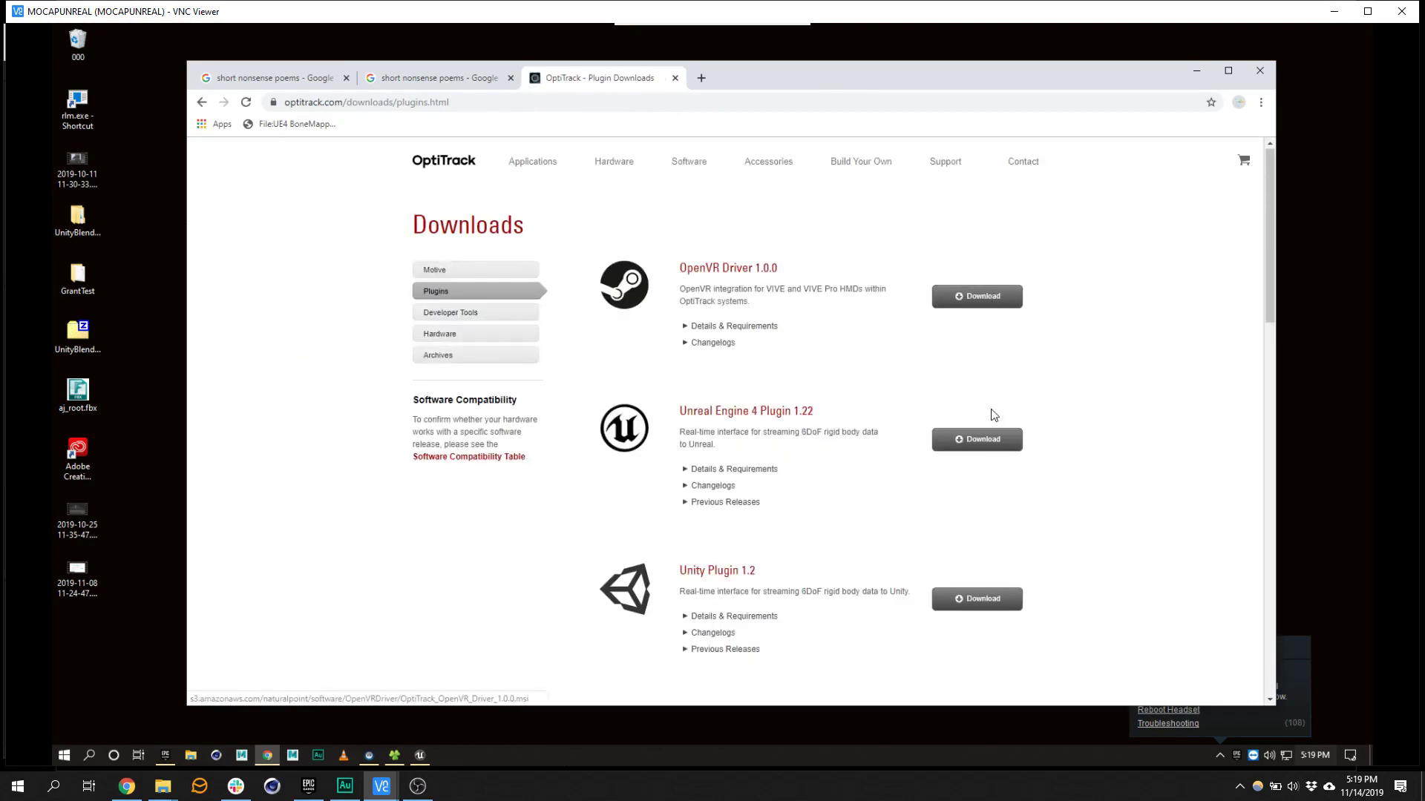
- Download the Unreal Engine 4 Plugin 1.22 and open its zip archive, getting the browser out of the way
click(988, 456)
scroll(798, 438, down, 9)
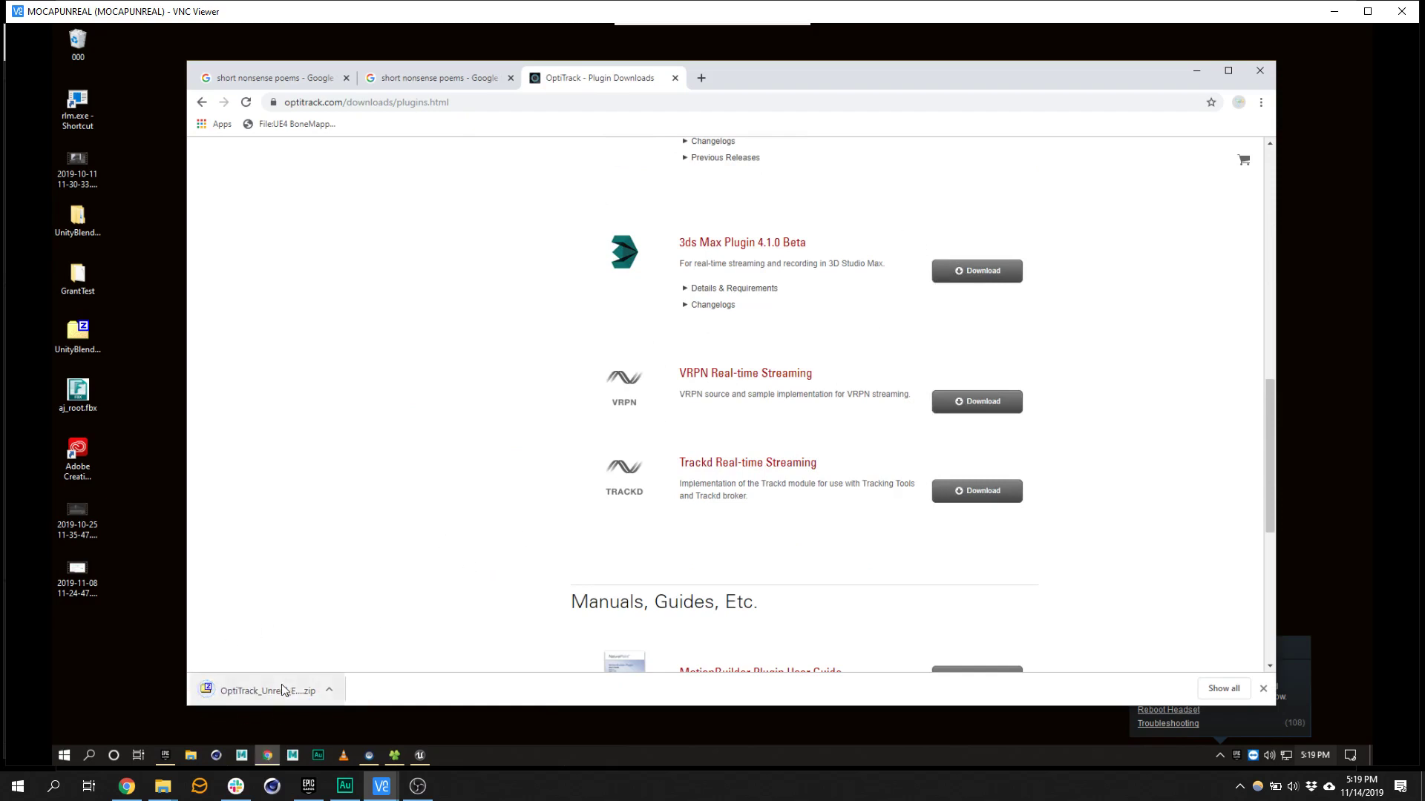
click(282, 690)
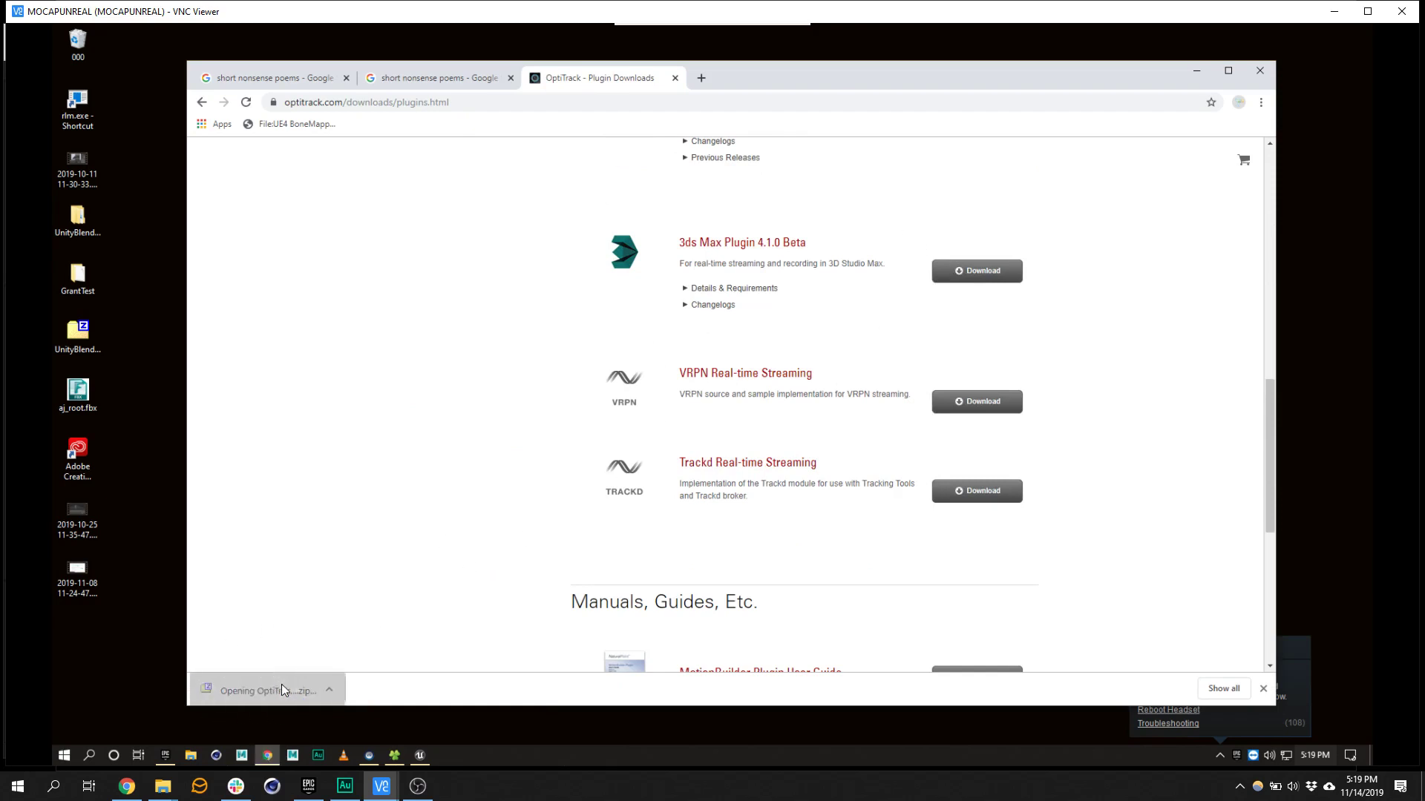
click(1196, 71)
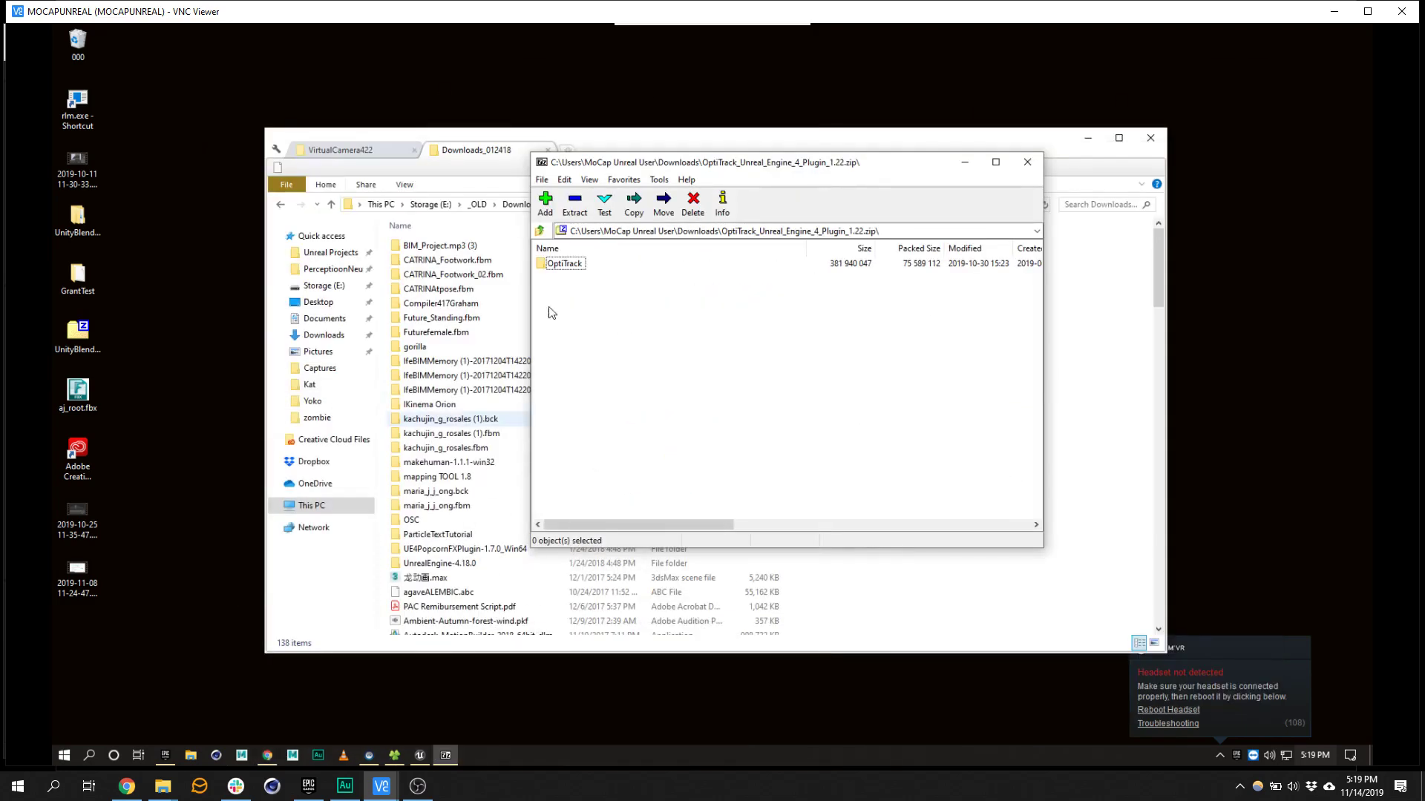
- Browse the Storage (E:) drive to the Epic Games > UE_4.22 > Engine > Plugins folder
drag(654, 146, 484, 148)
click(159, 290)
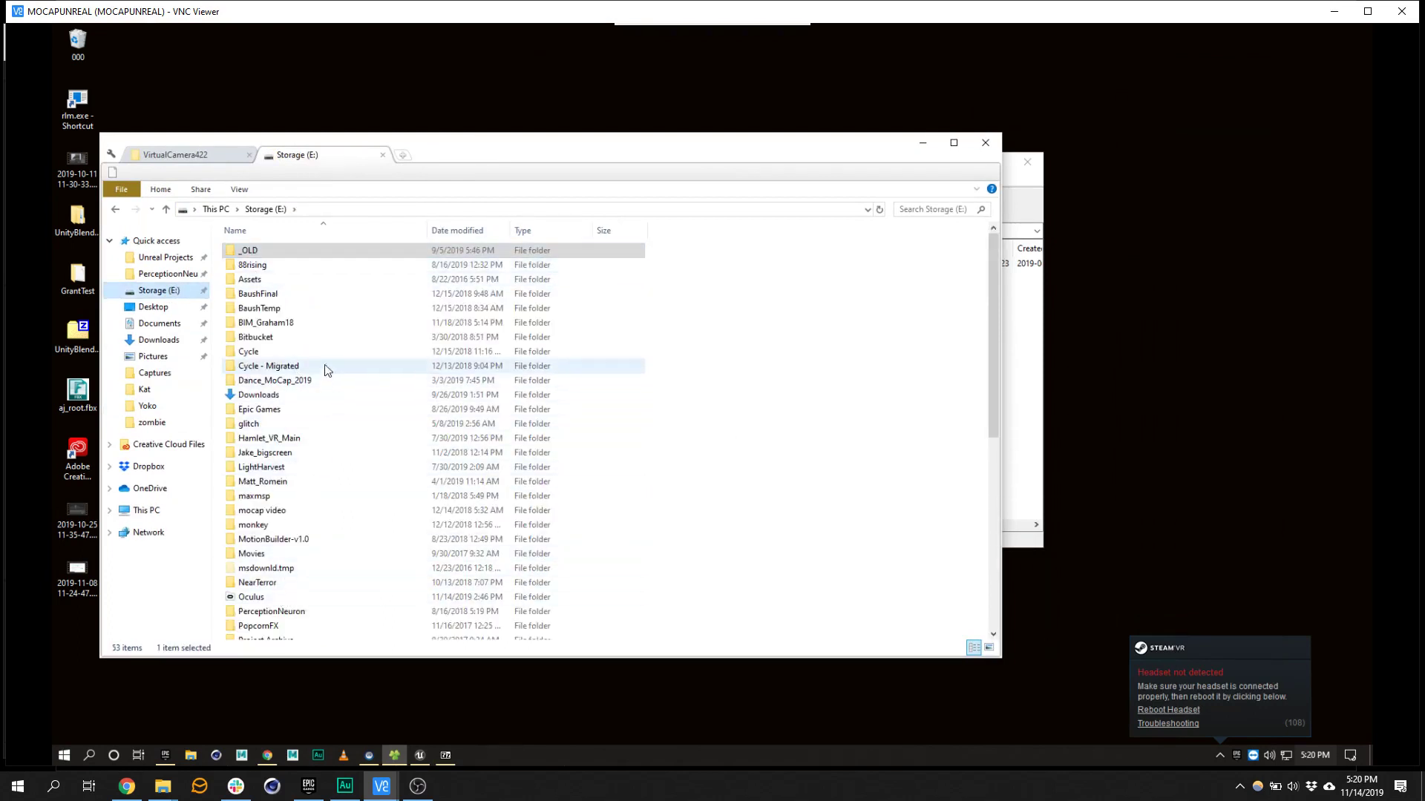
double_click(259, 409)
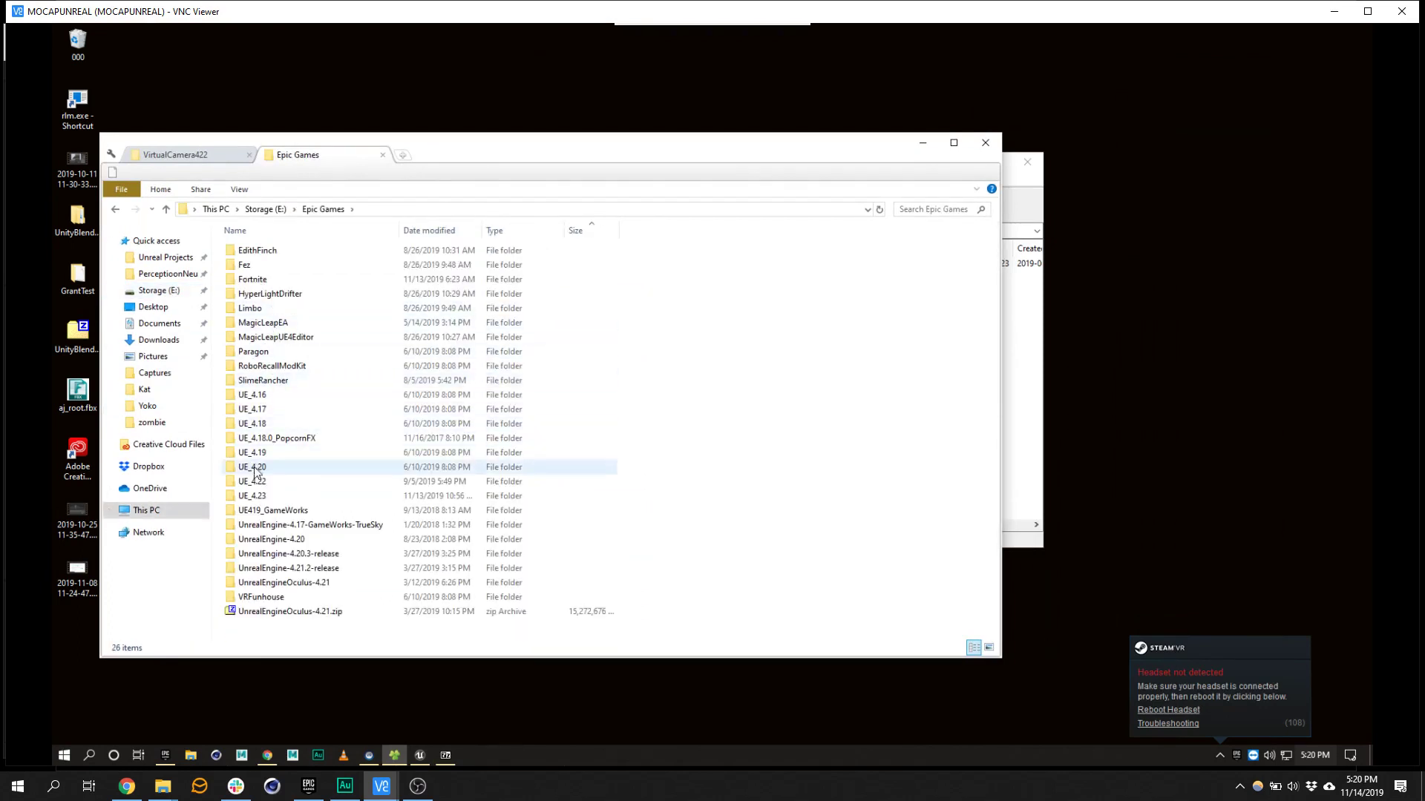
click(255, 483)
double_click(254, 483)
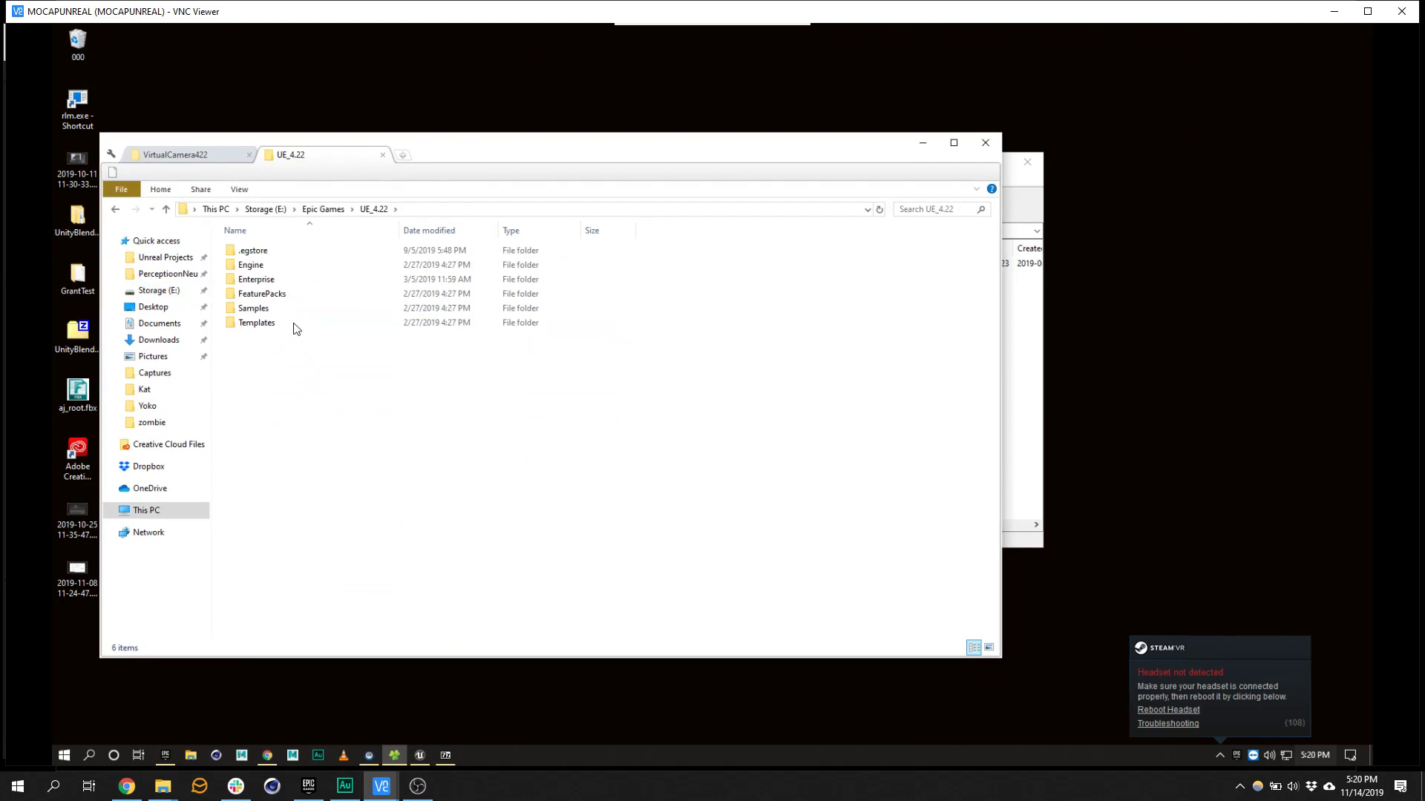
double_click(269, 265)
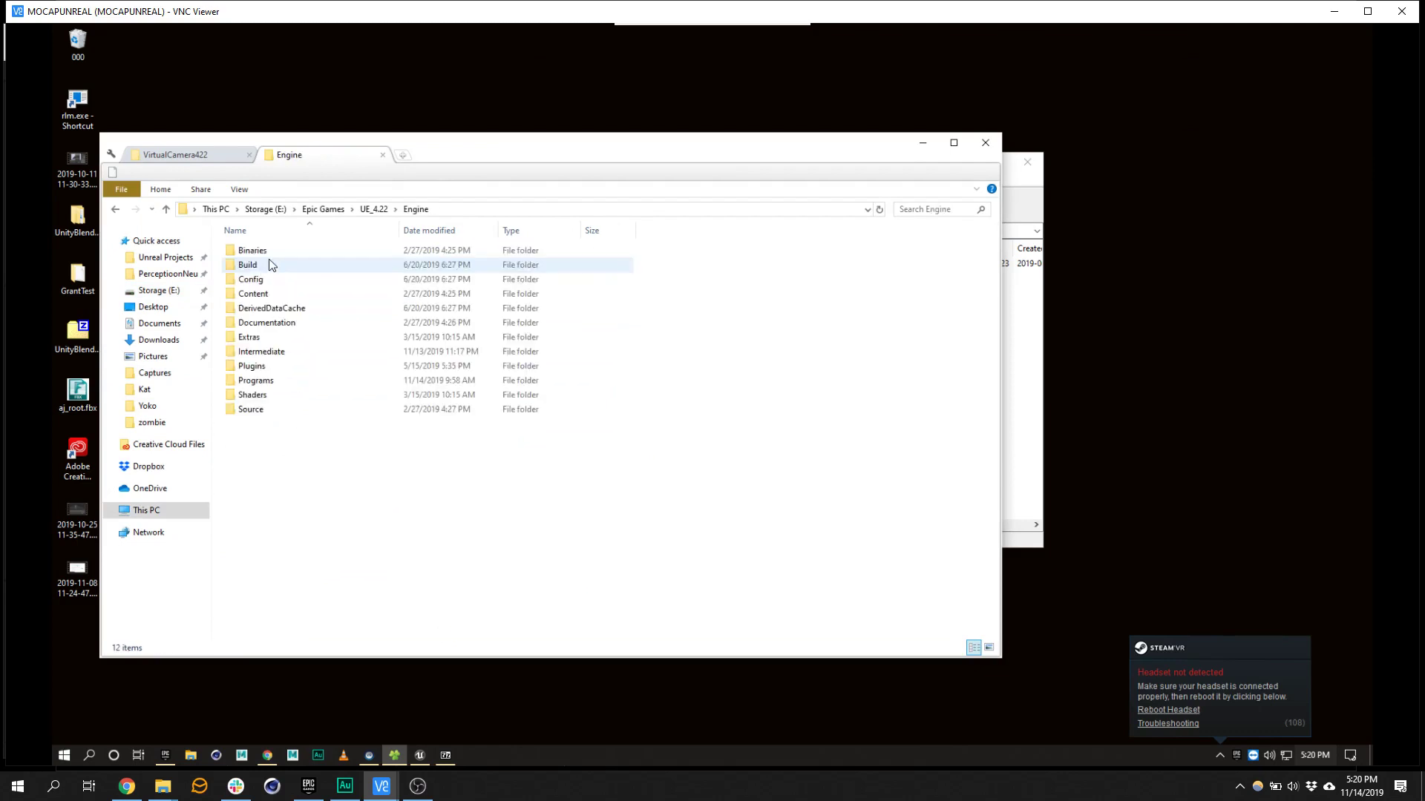
double_click(256, 368)
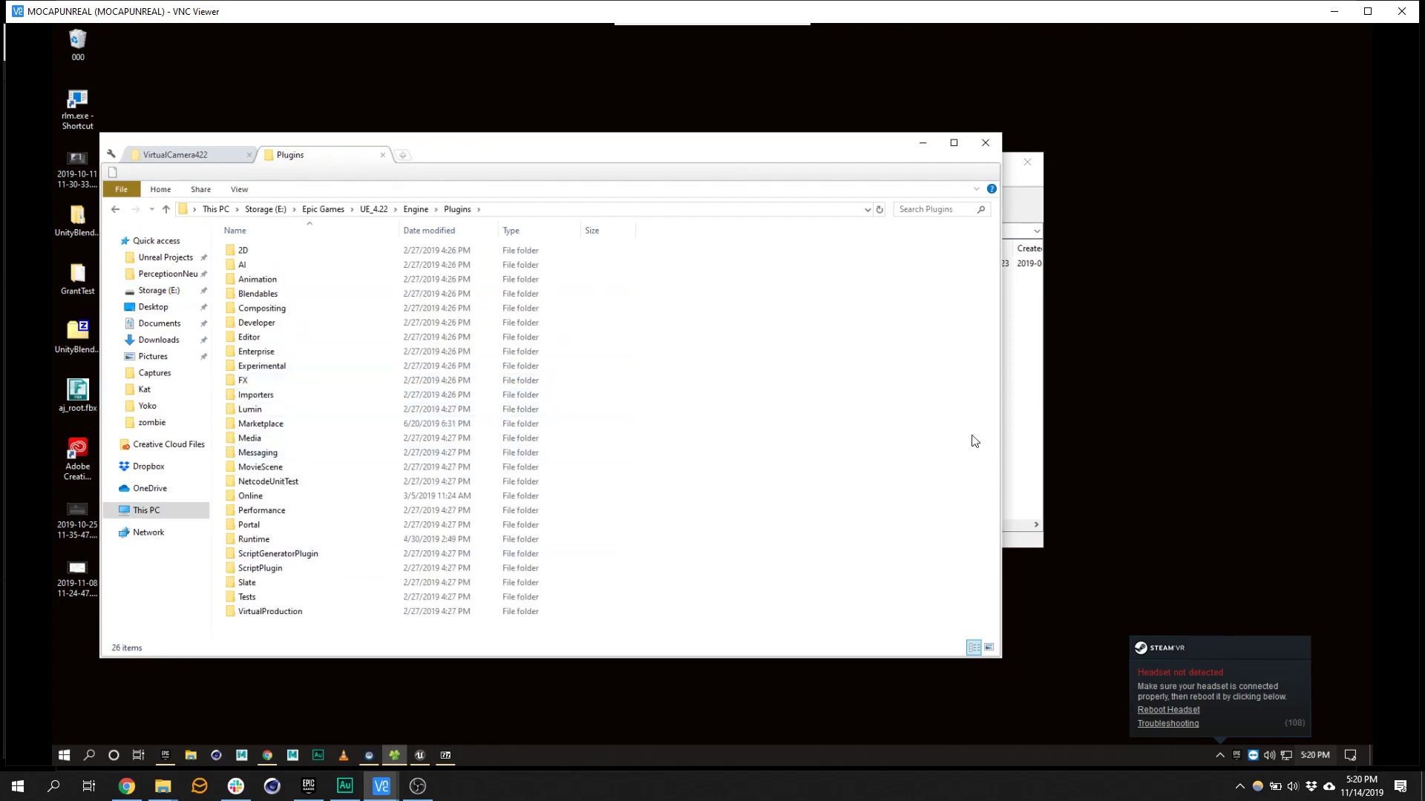
- Copy the OptiTrack folder from the zip archive into the UE_4.22 engine's Plugins folder and close the archive
click(1020, 431)
drag(564, 264, 249, 643)
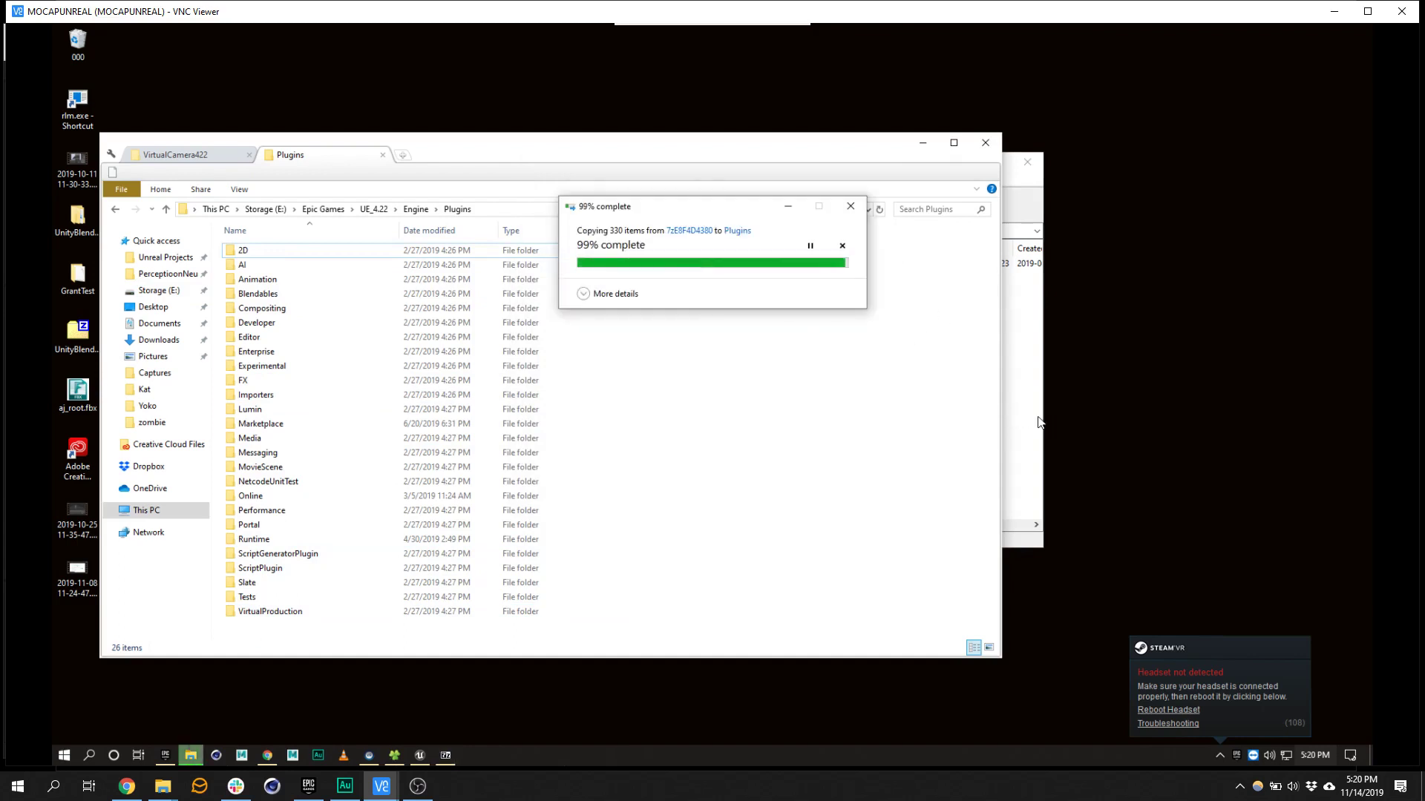
click(1038, 417)
click(1028, 163)
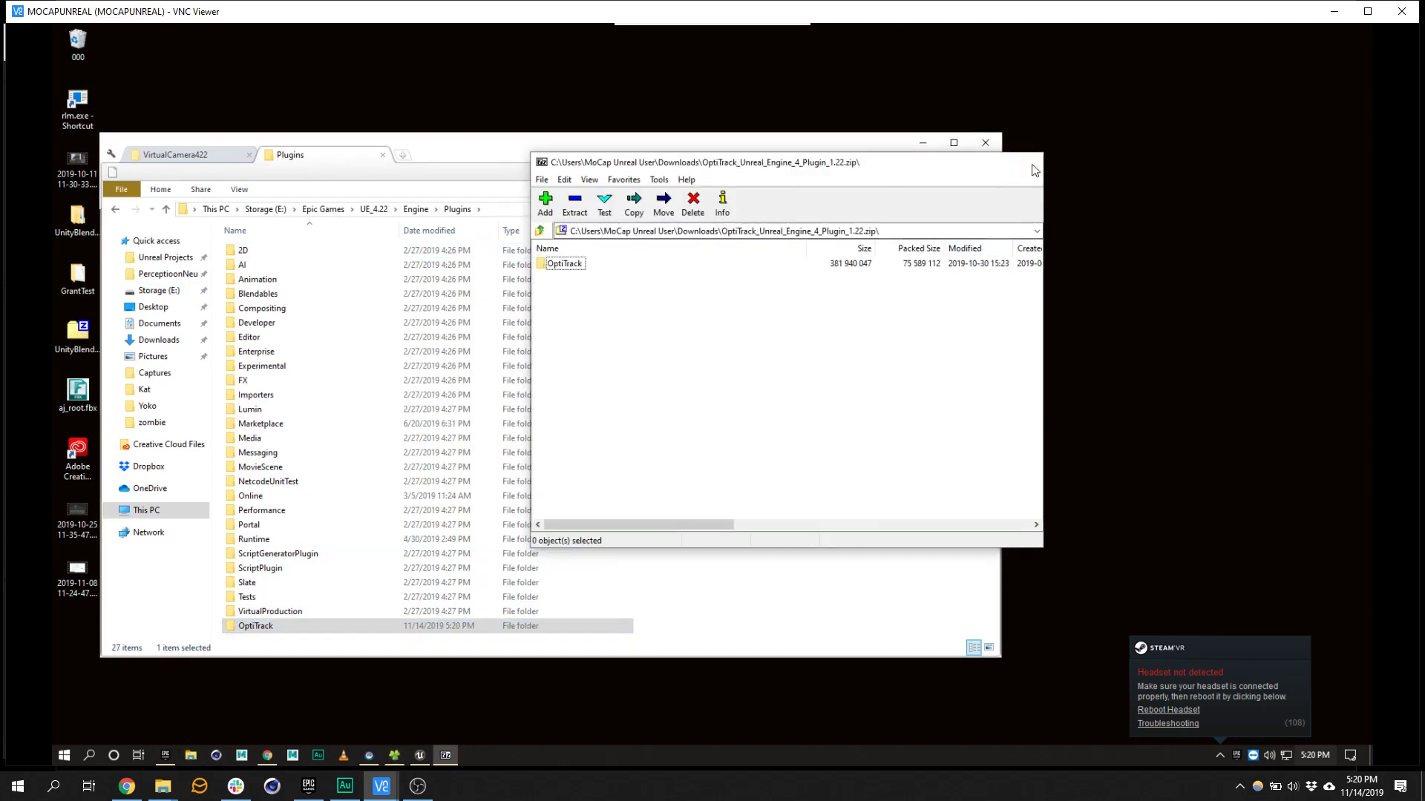
- Open the VirtualCamera.uproject project file from the VirtualCamera422 folder
click(212, 157)
double_click(213, 157)
double_click(235, 200)
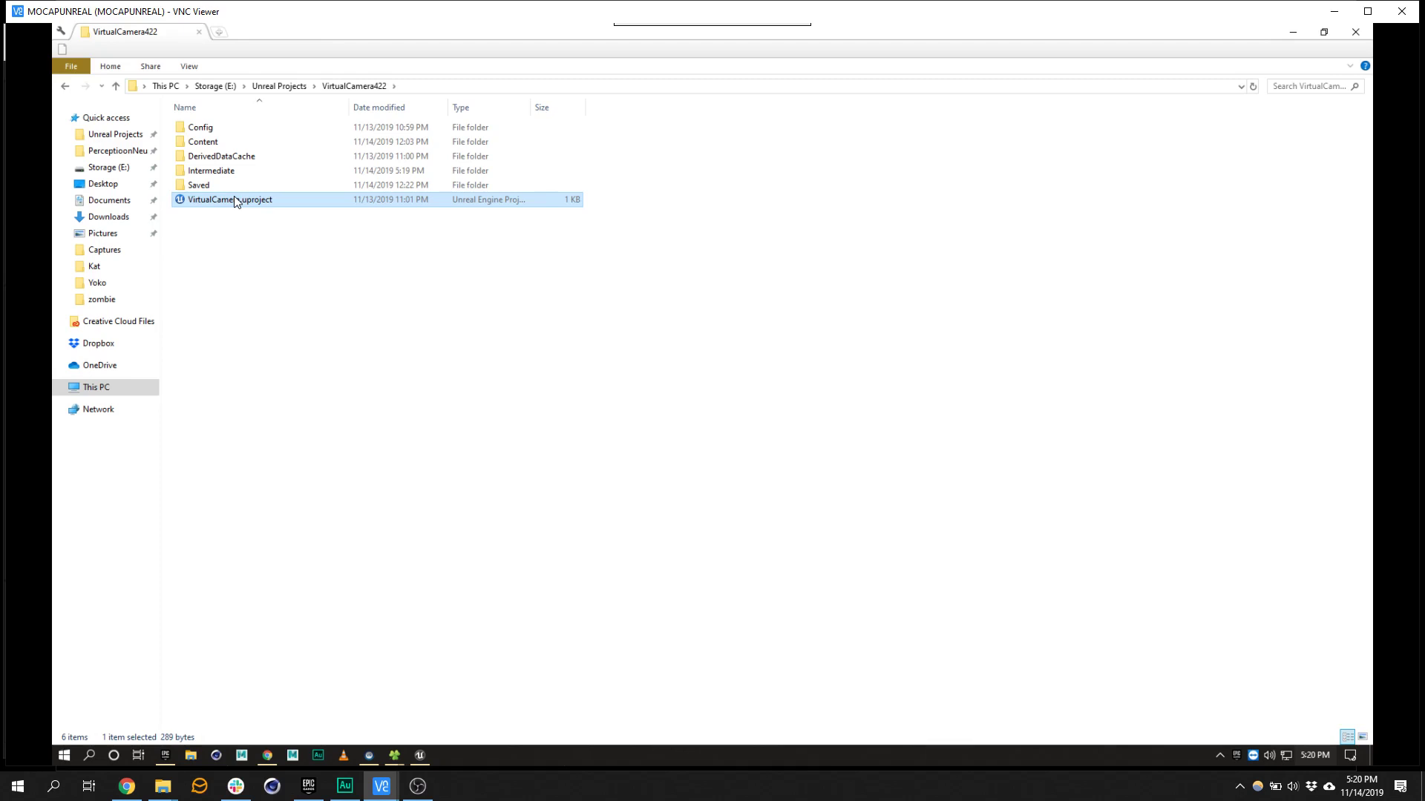
- Launch the VirtualCamera project in the Unreal Editor
double_click(236, 200)
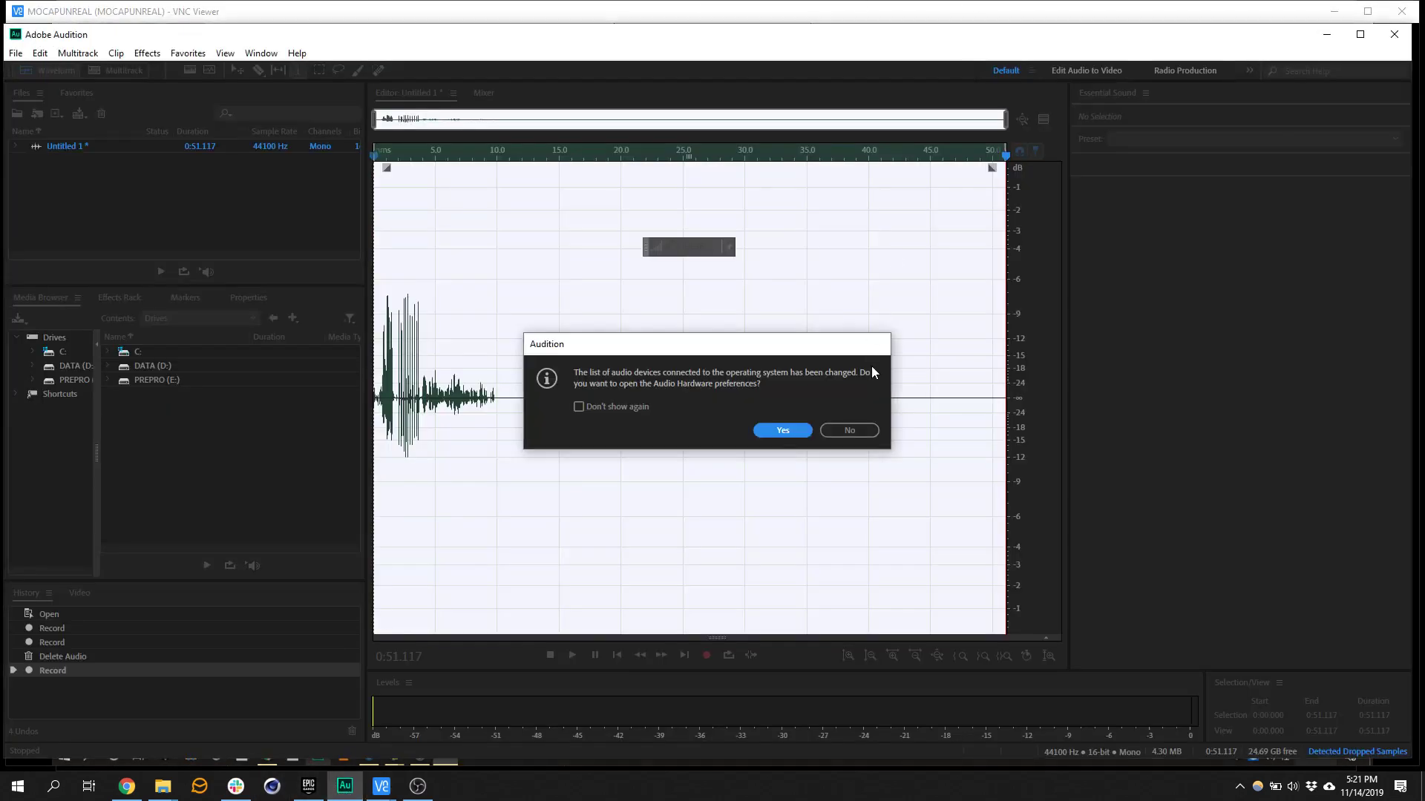
- Dismiss Adobe Audition's audio device prompt and its Audio Hardware preferences, and close Audition
click(781, 430)
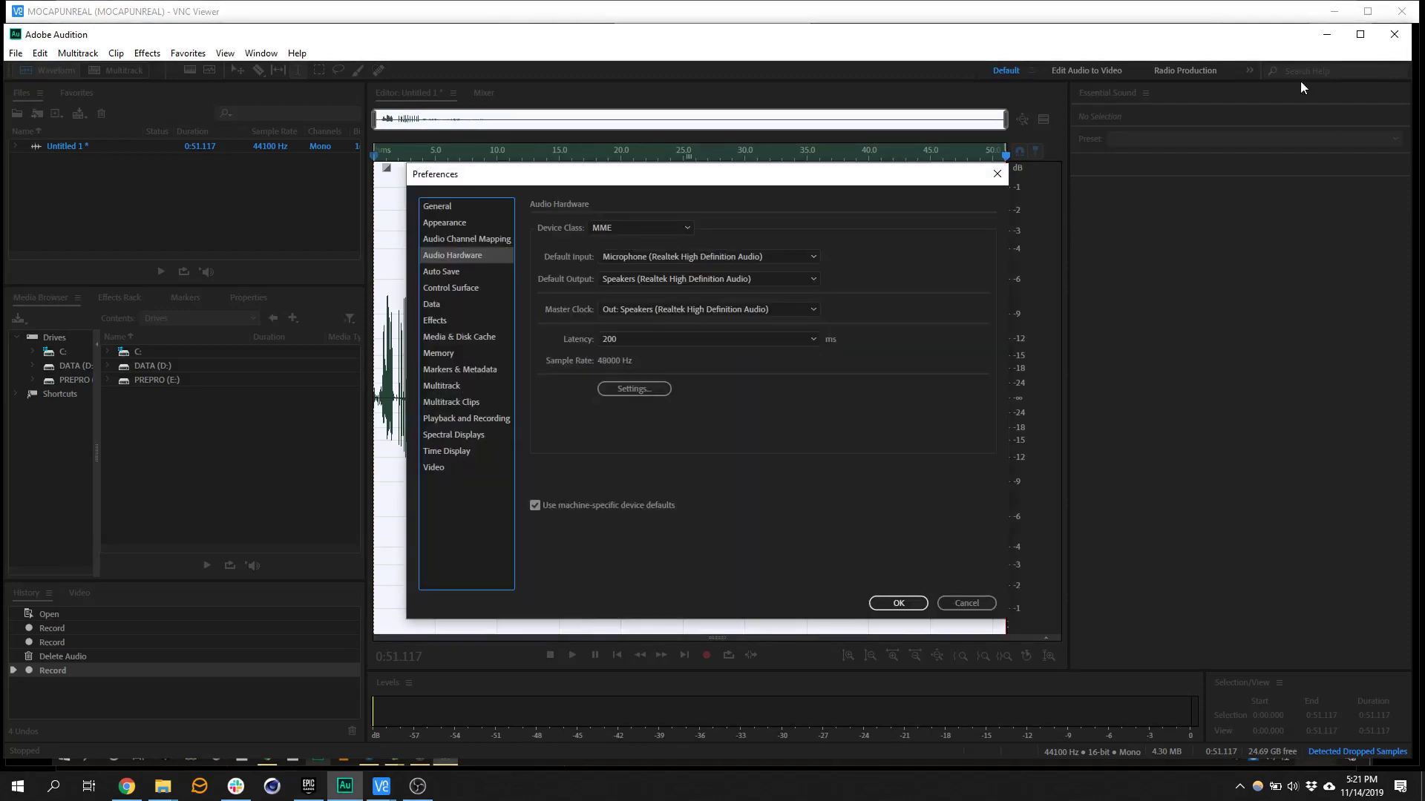
click(1002, 178)
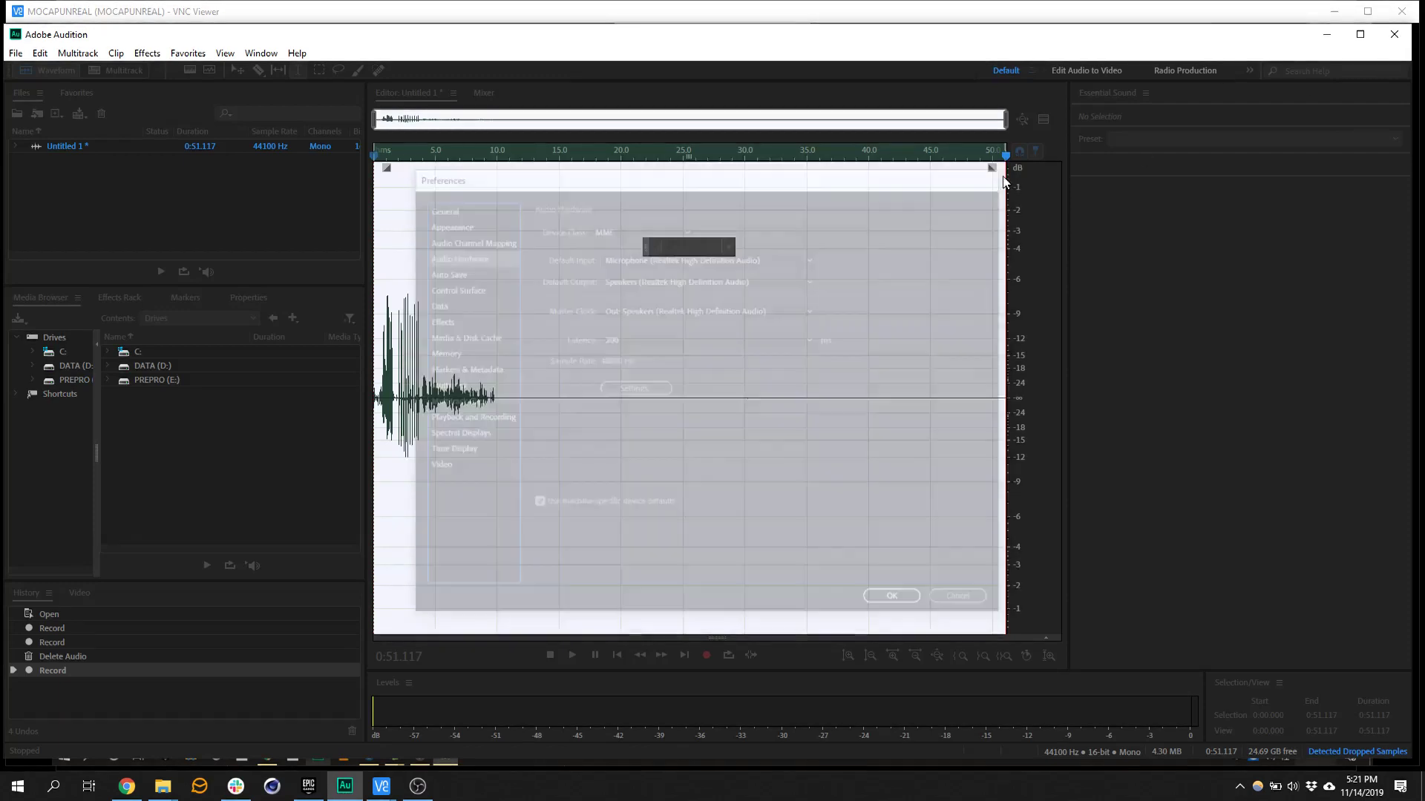
click(1394, 34)
click(708, 418)
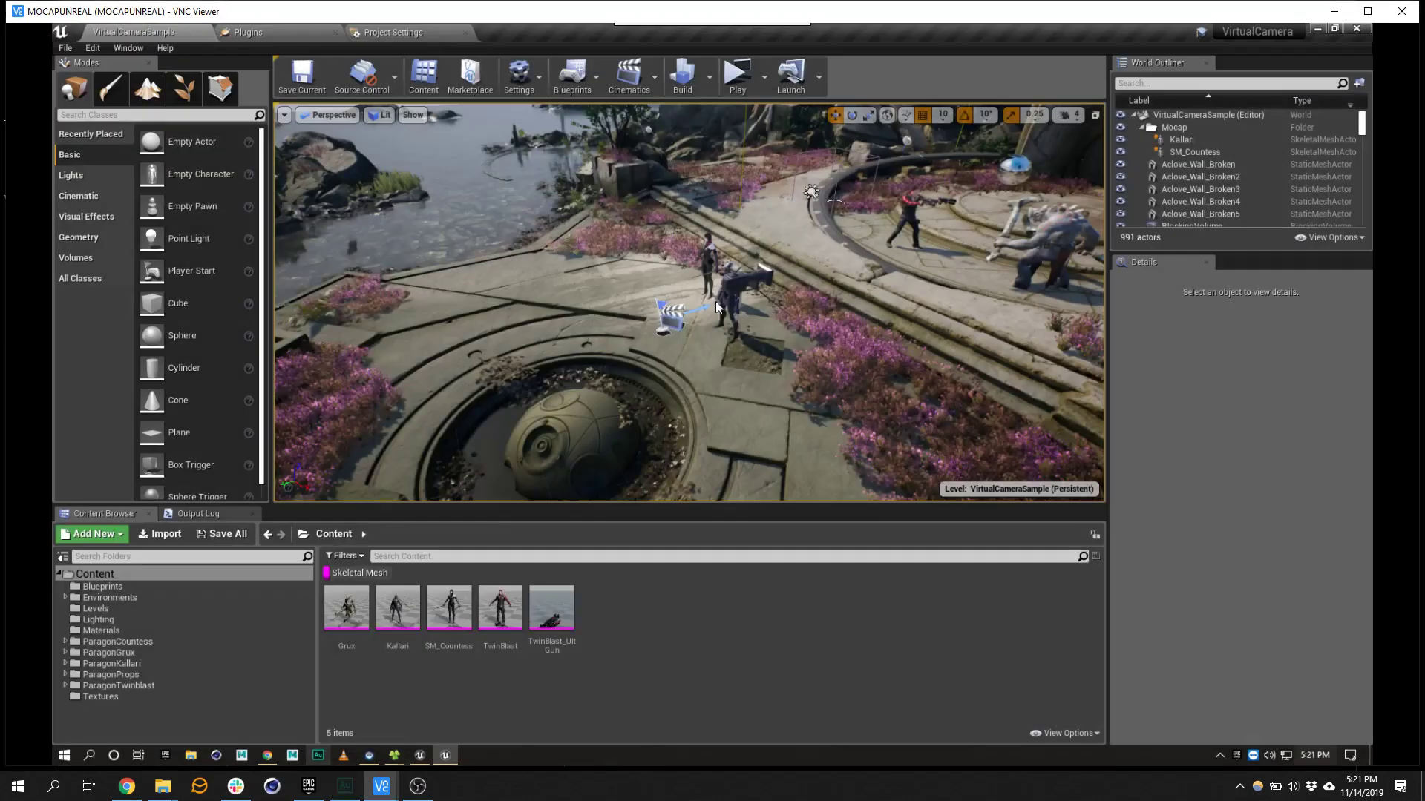
- Enable the OptiTrack - NatNet Streaming Client plugin for the project and restart the editor
click(284, 29)
click(190, 112)
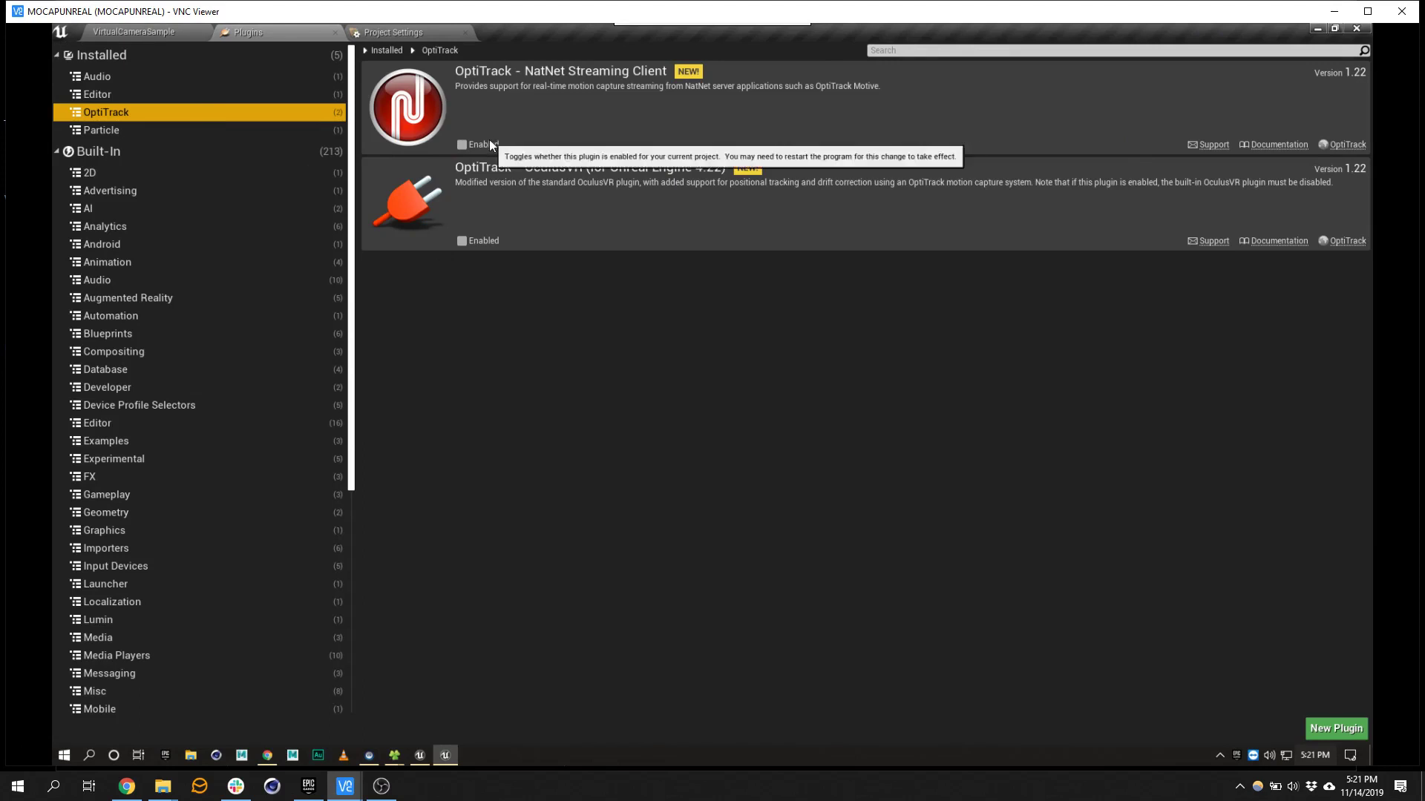
click(461, 145)
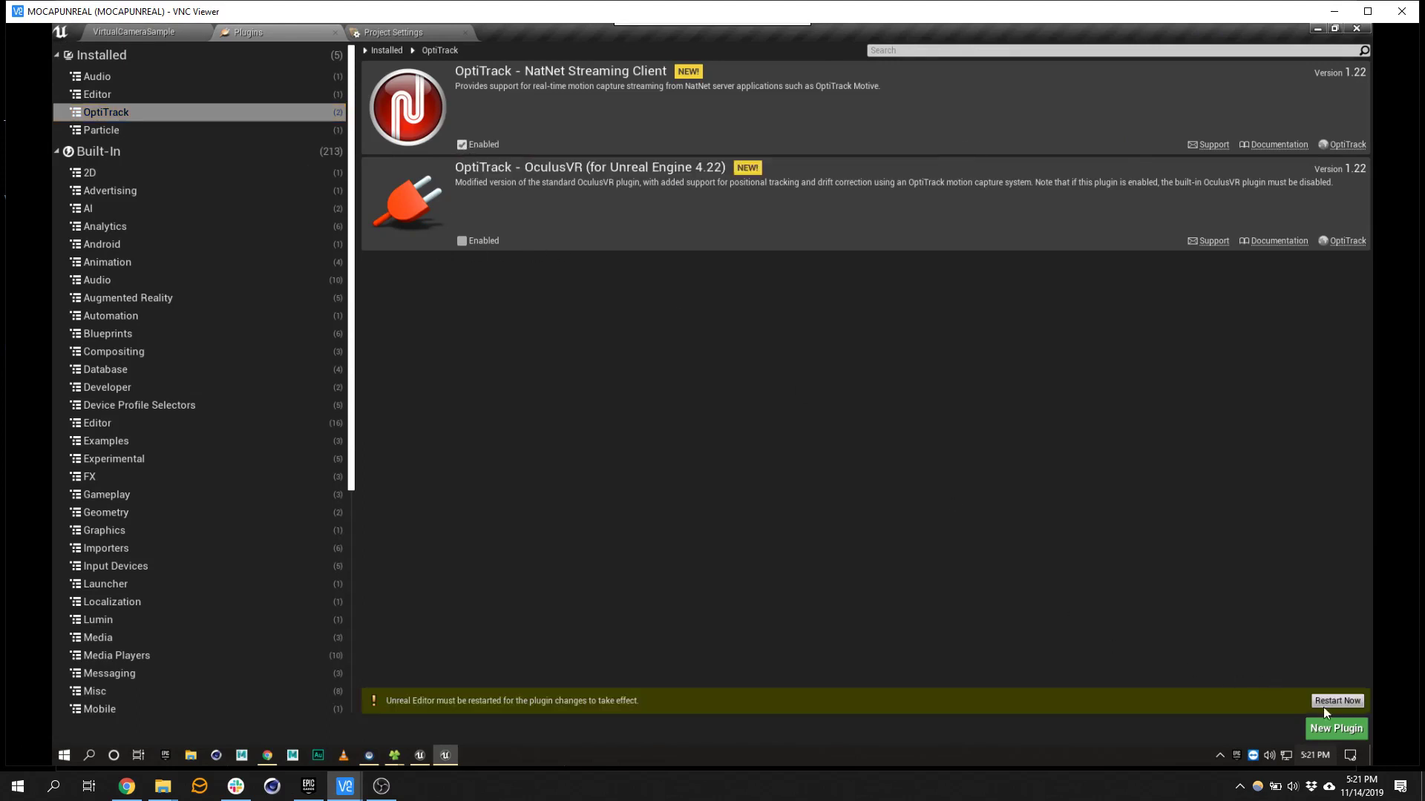
click(1344, 702)
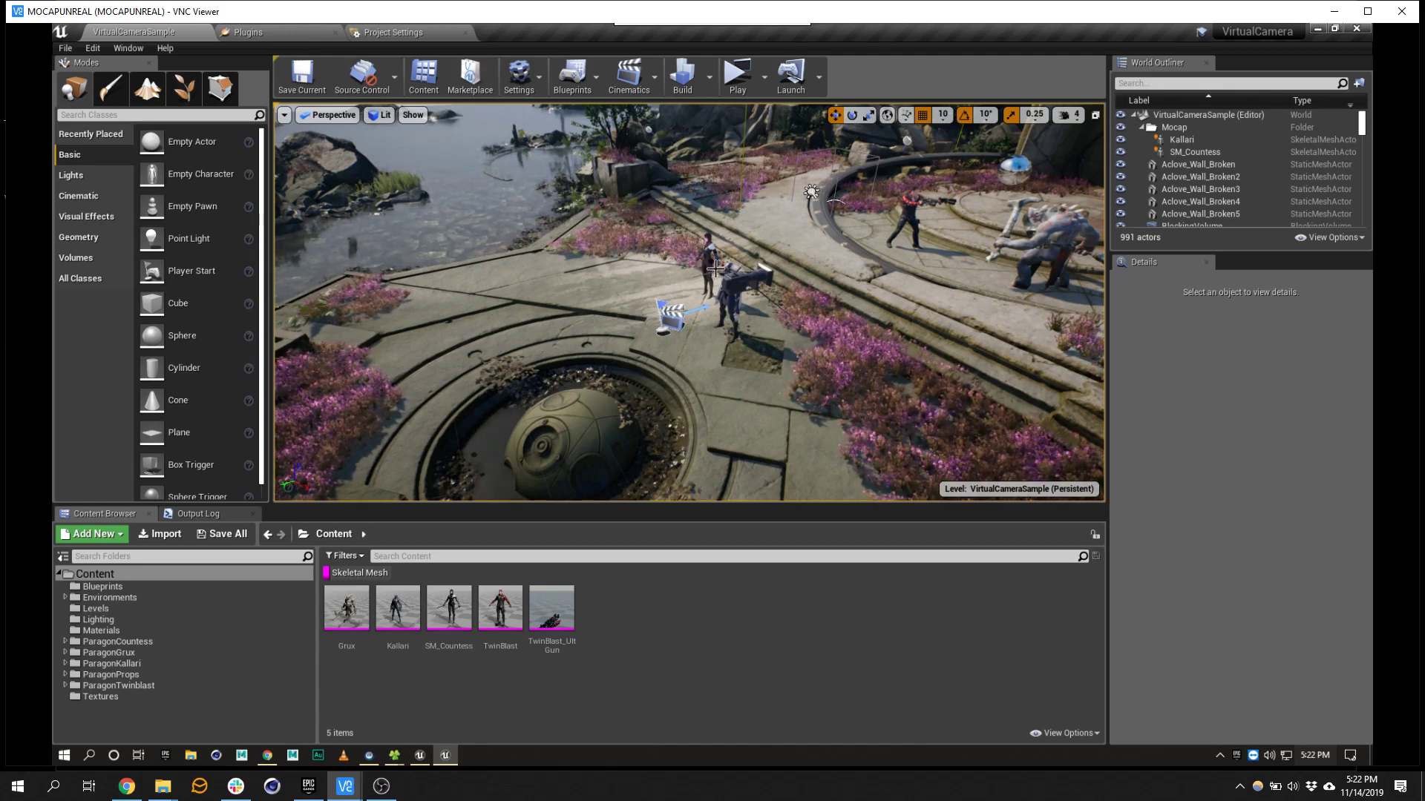
- Select the Kallari character in the level, locate its skeletal mesh among the project's assets, and turn off the Skeletal Mesh filter
click(735, 326)
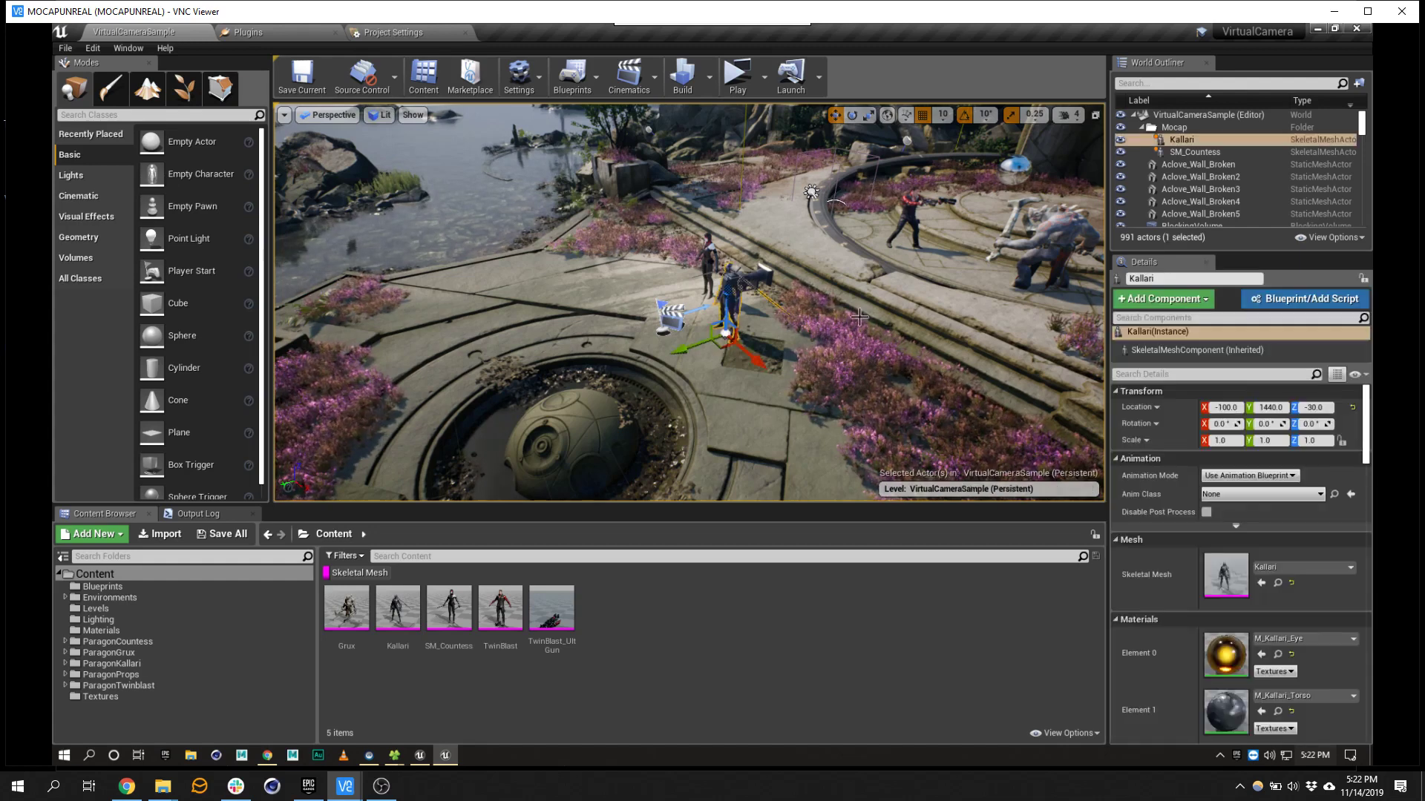
click(1278, 584)
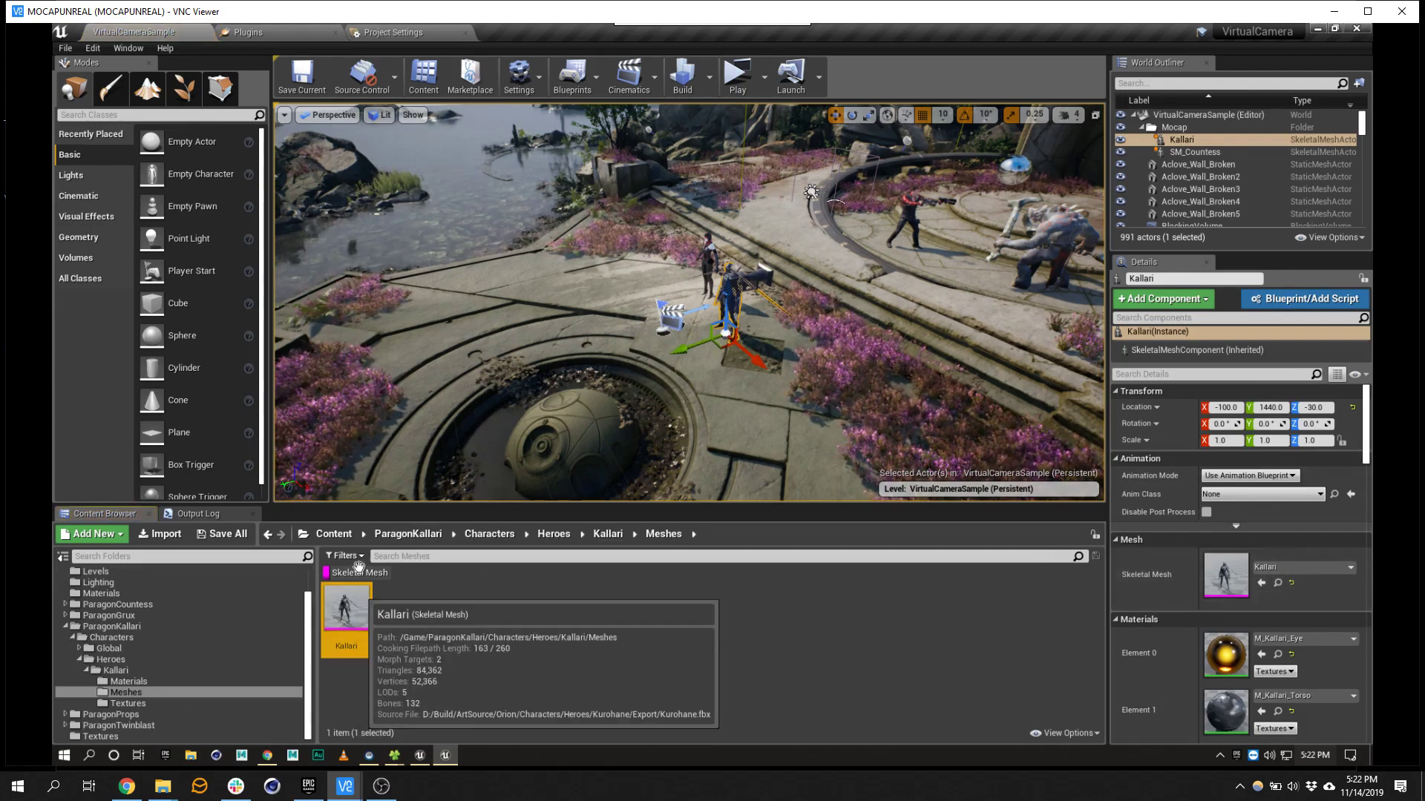
click(358, 572)
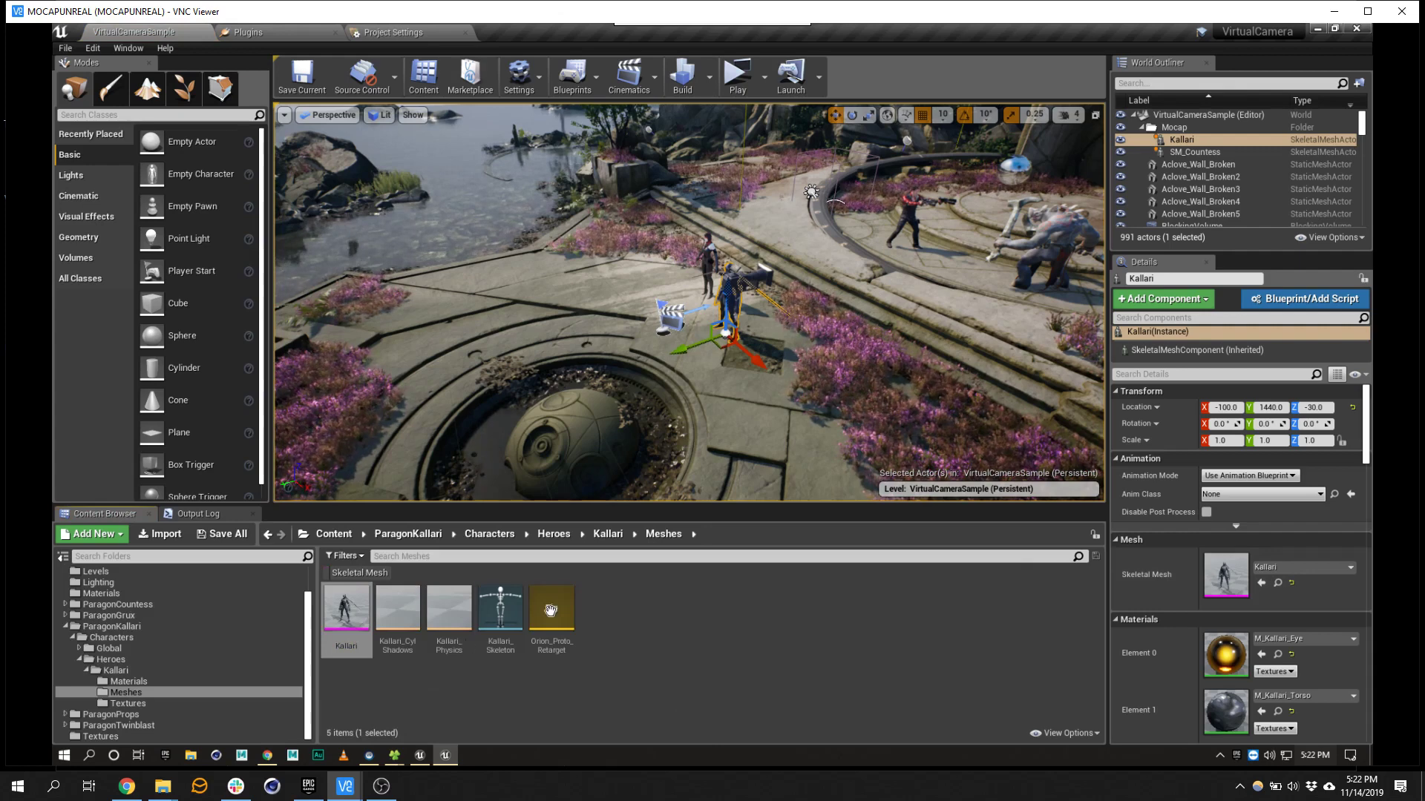
- Create an Anim Blueprint from Kallari_Skeleton and name it ABP_Kal_Mocap
click(503, 610)
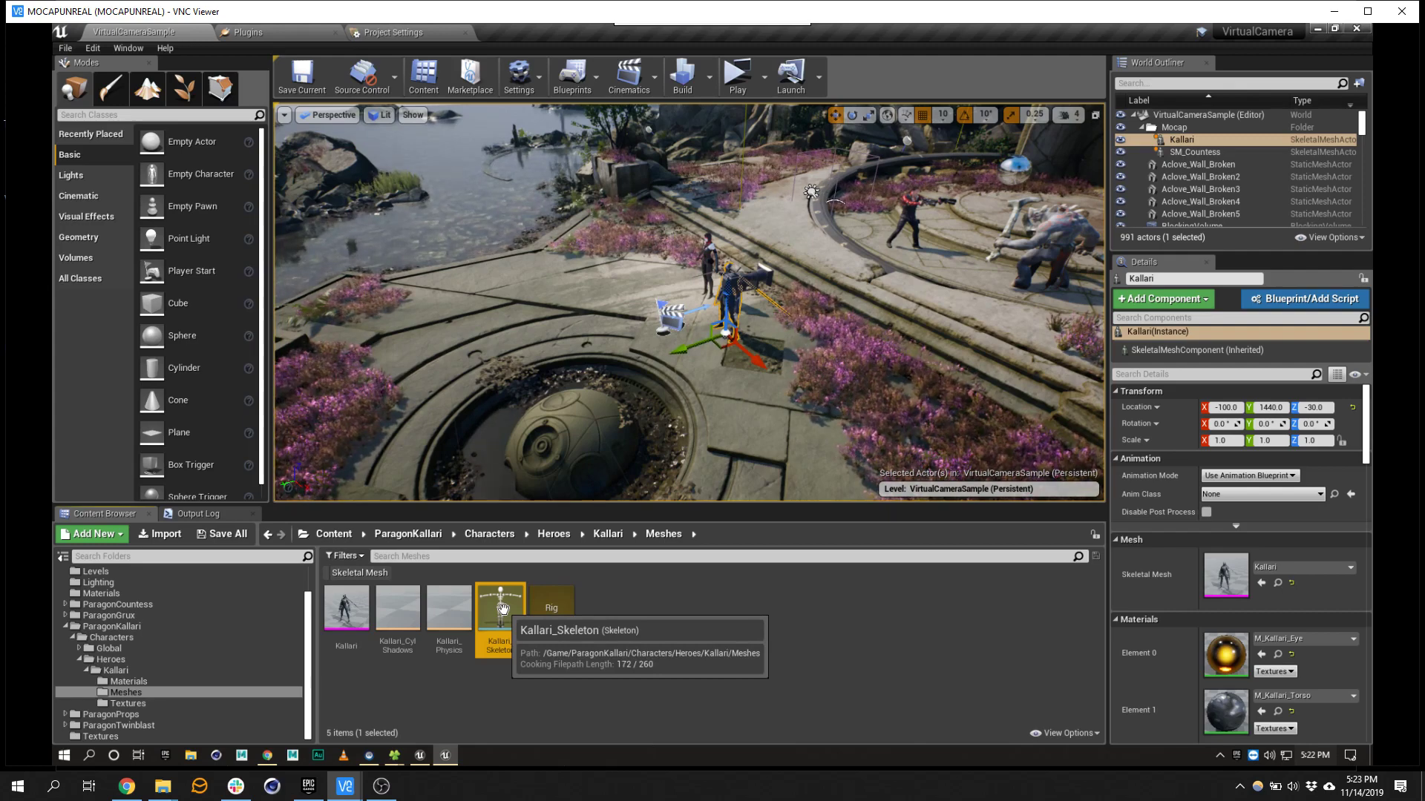
right_click(502, 609)
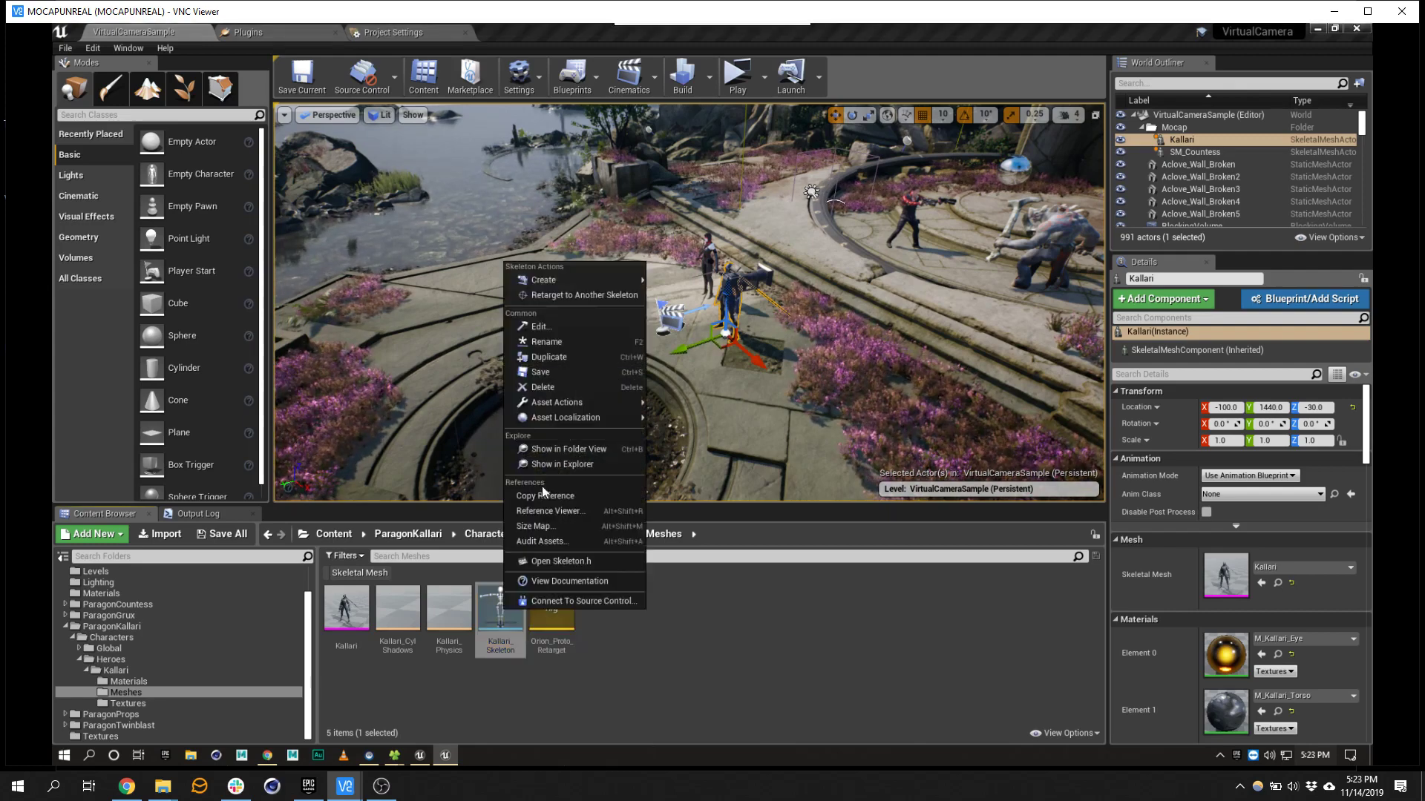
mouse_move(592, 282)
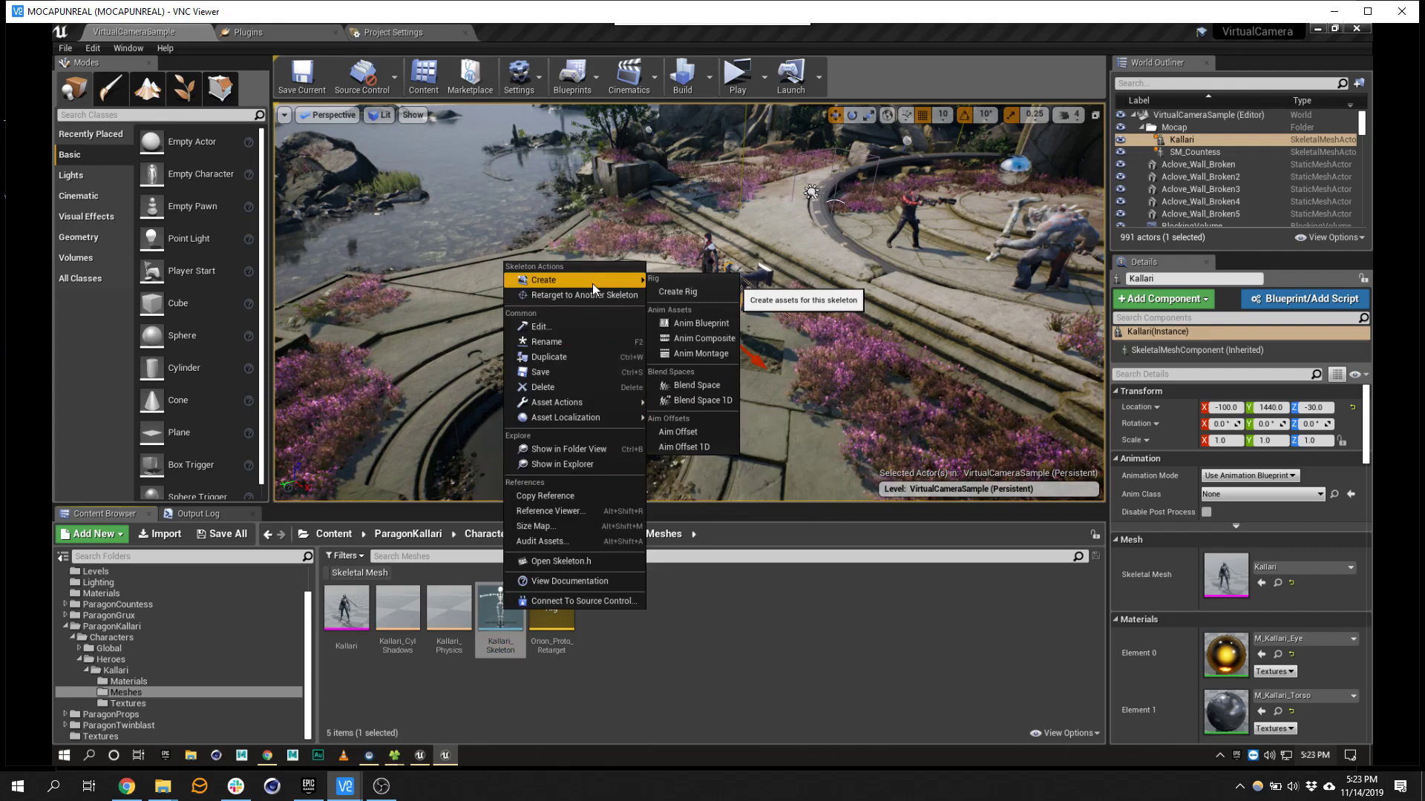
click(705, 324)
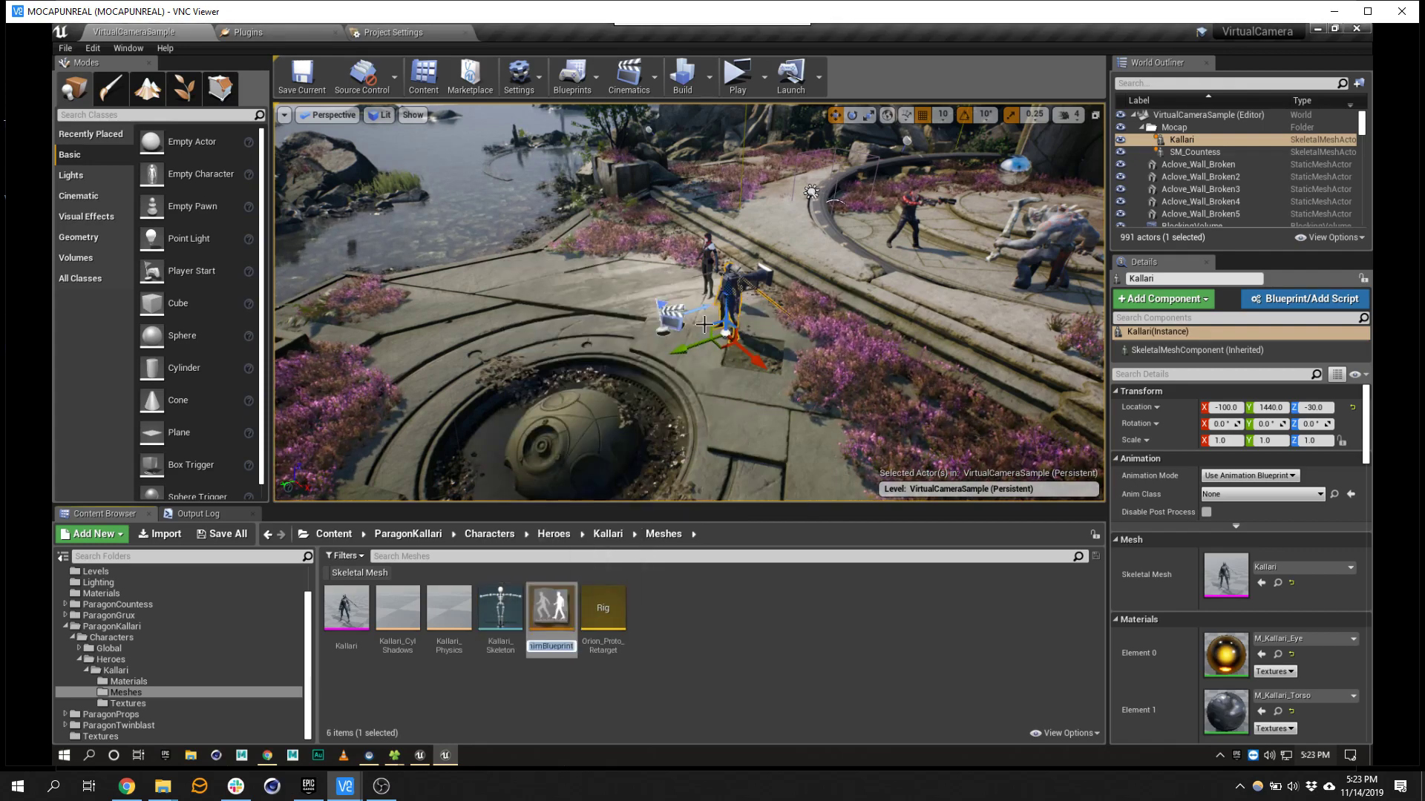
text(ABP_K)
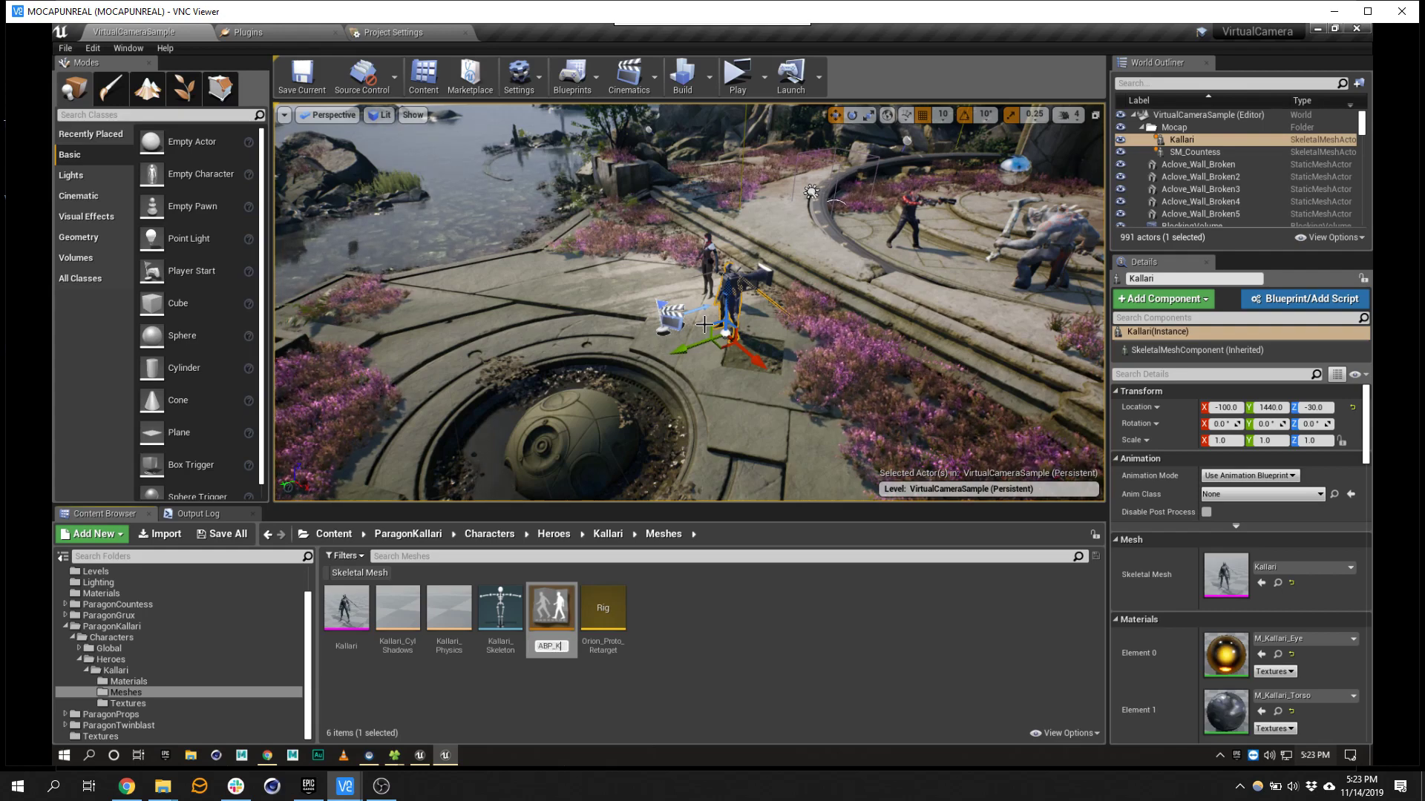
text(al)
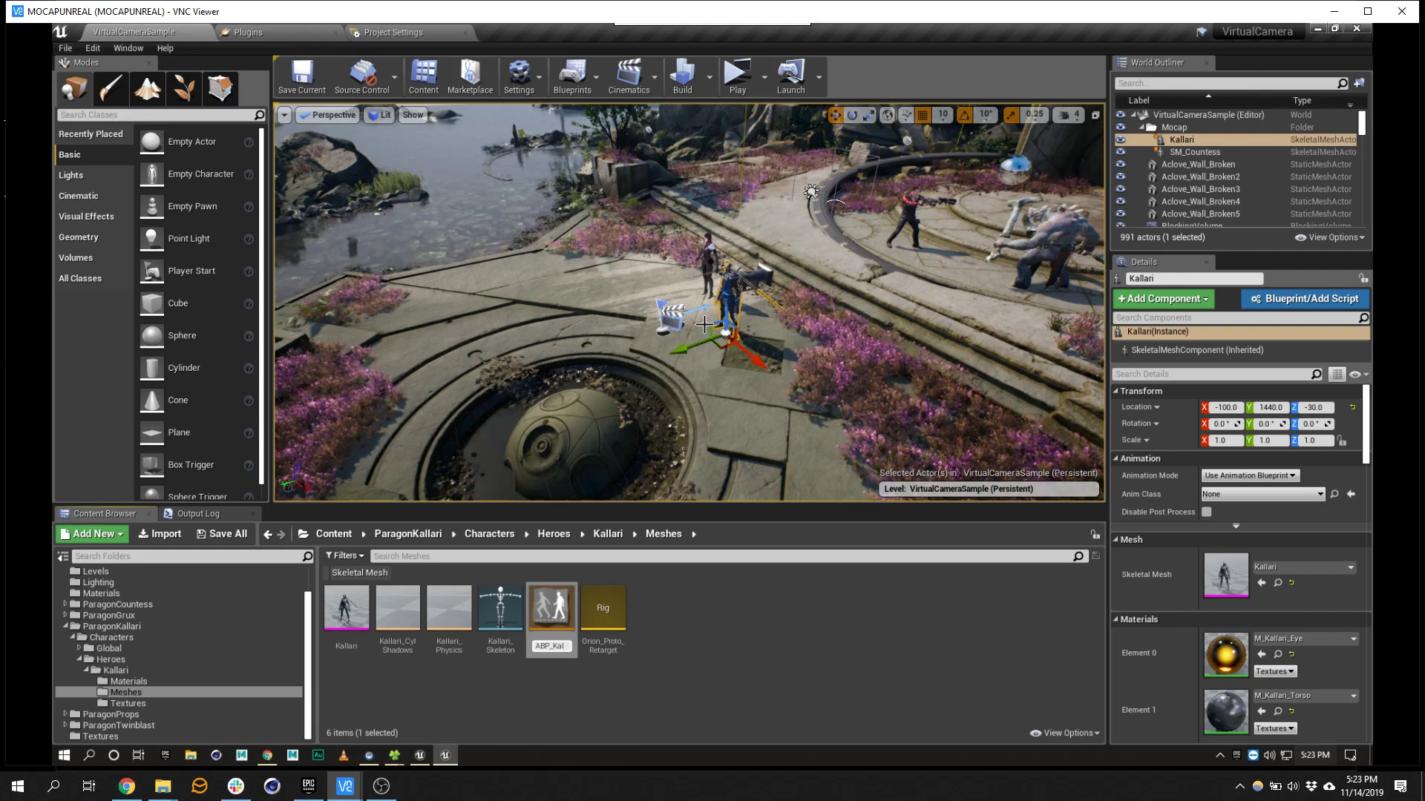
text(_Mocap)
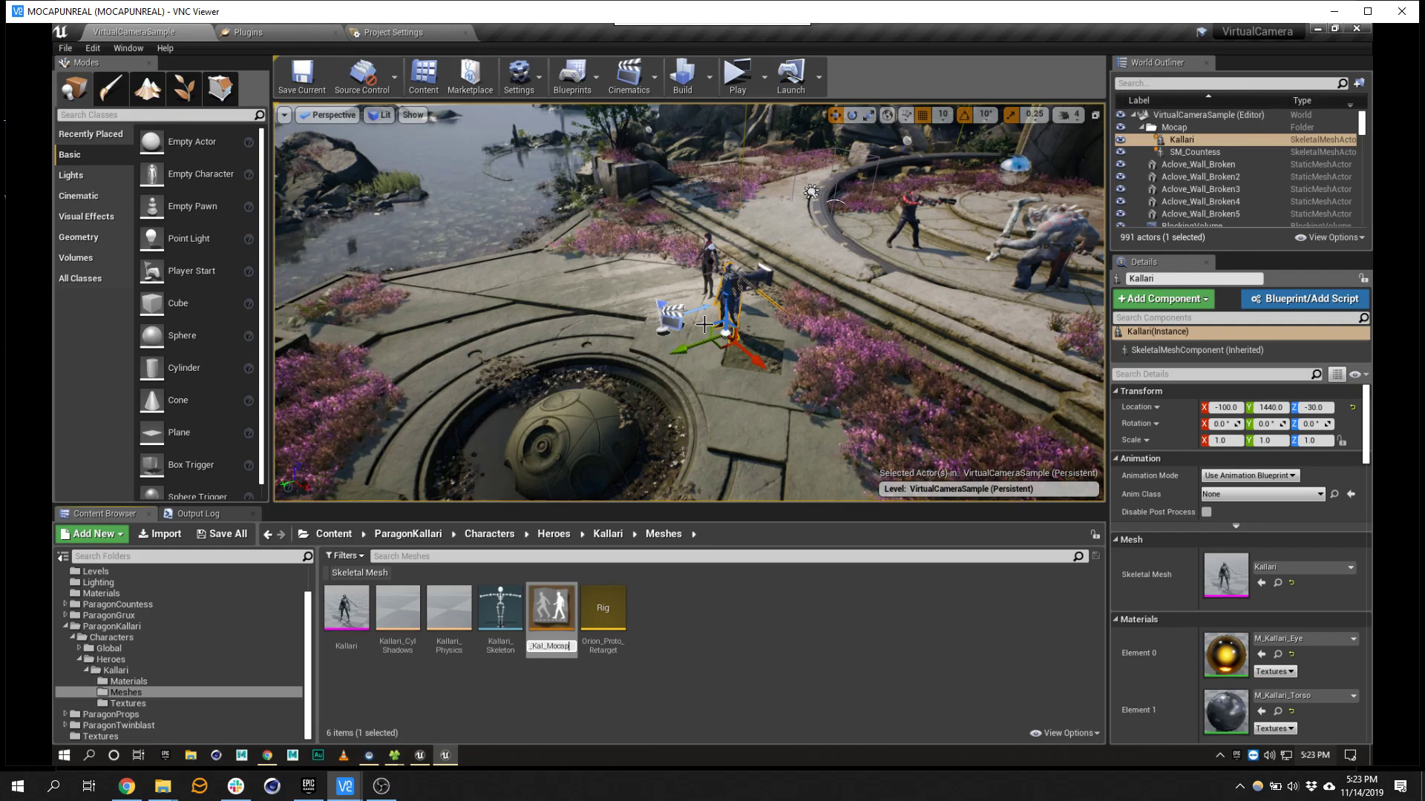
key(Return)
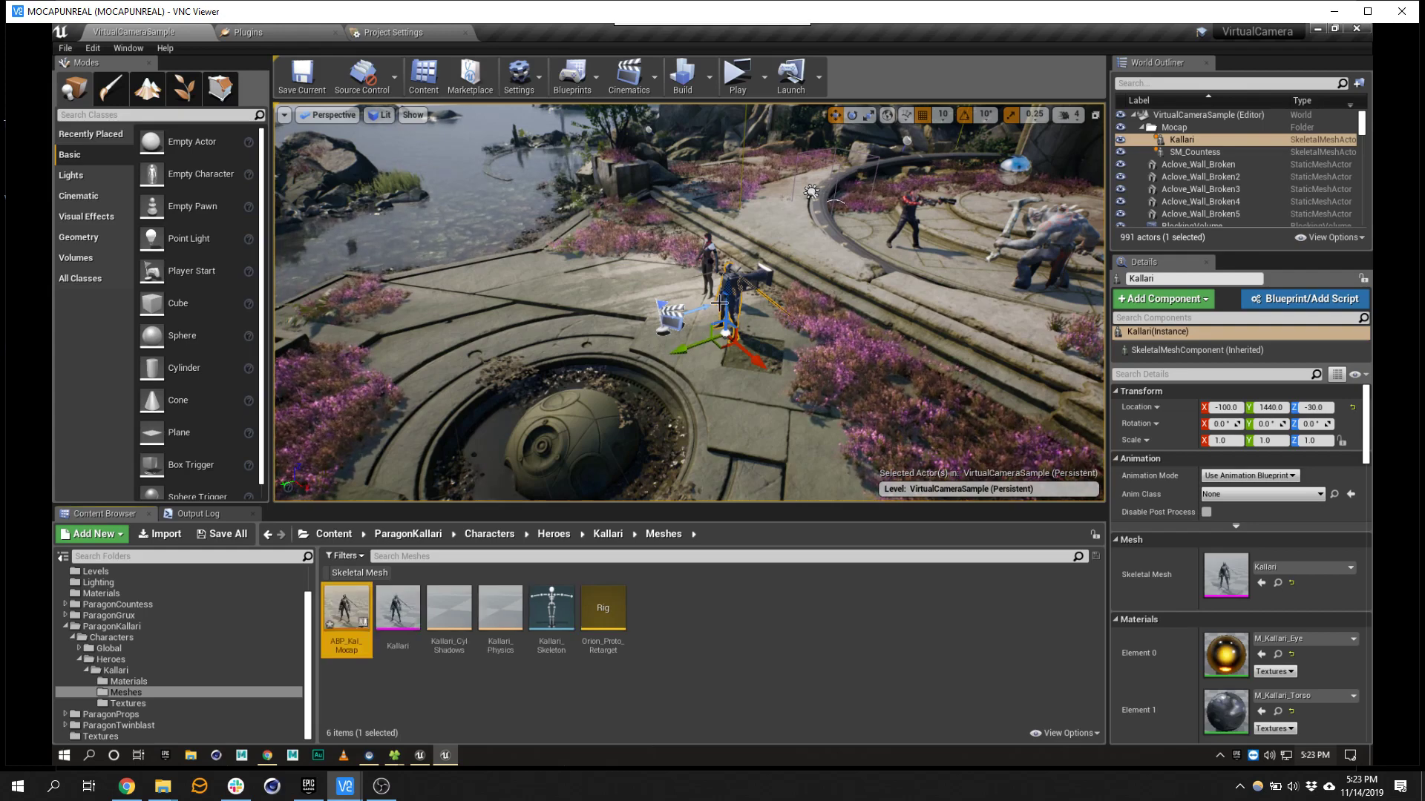
- Open ABP_Kal_Mocap and set its parent class to OptitrackAnimInstance in the class settings
double_click(357, 611)
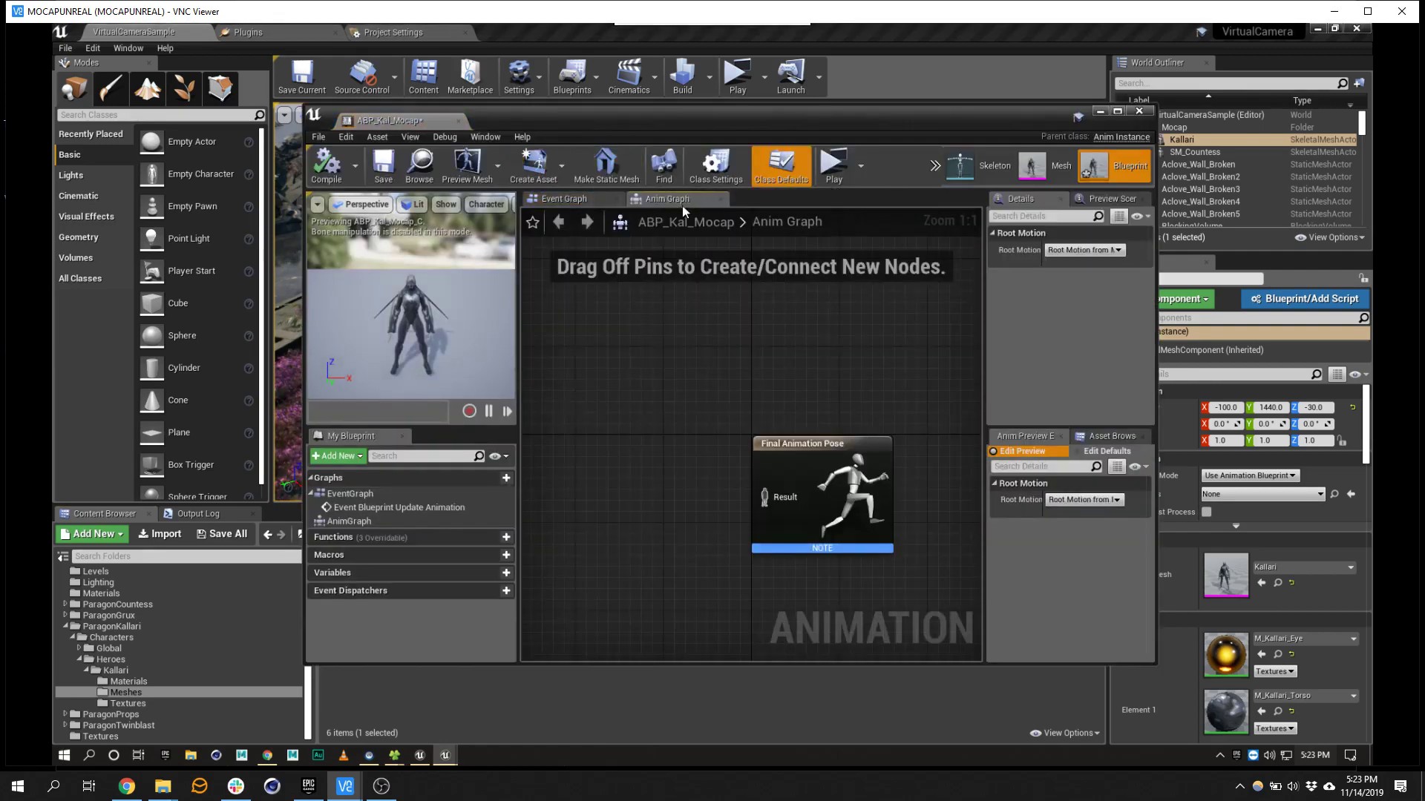
click(713, 172)
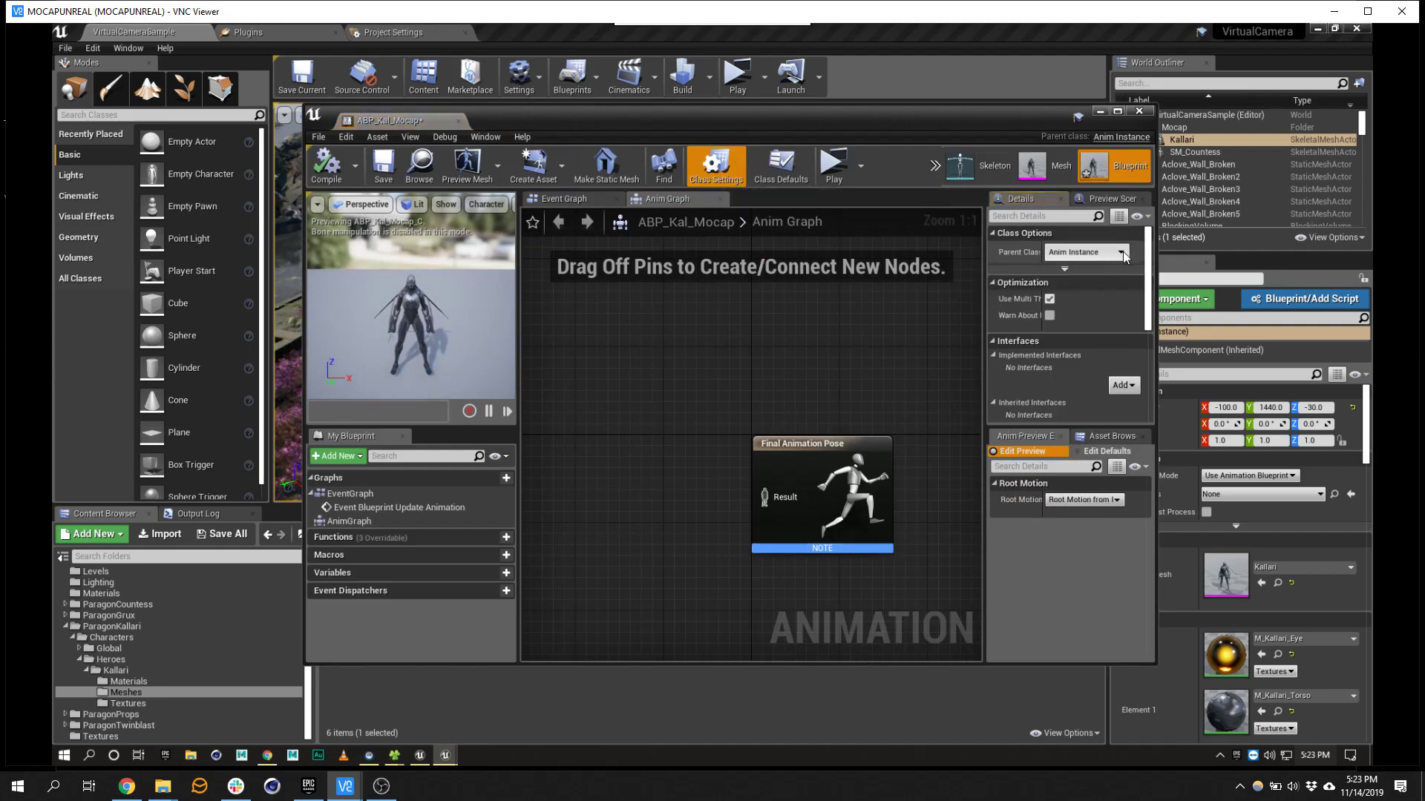
click(1124, 251)
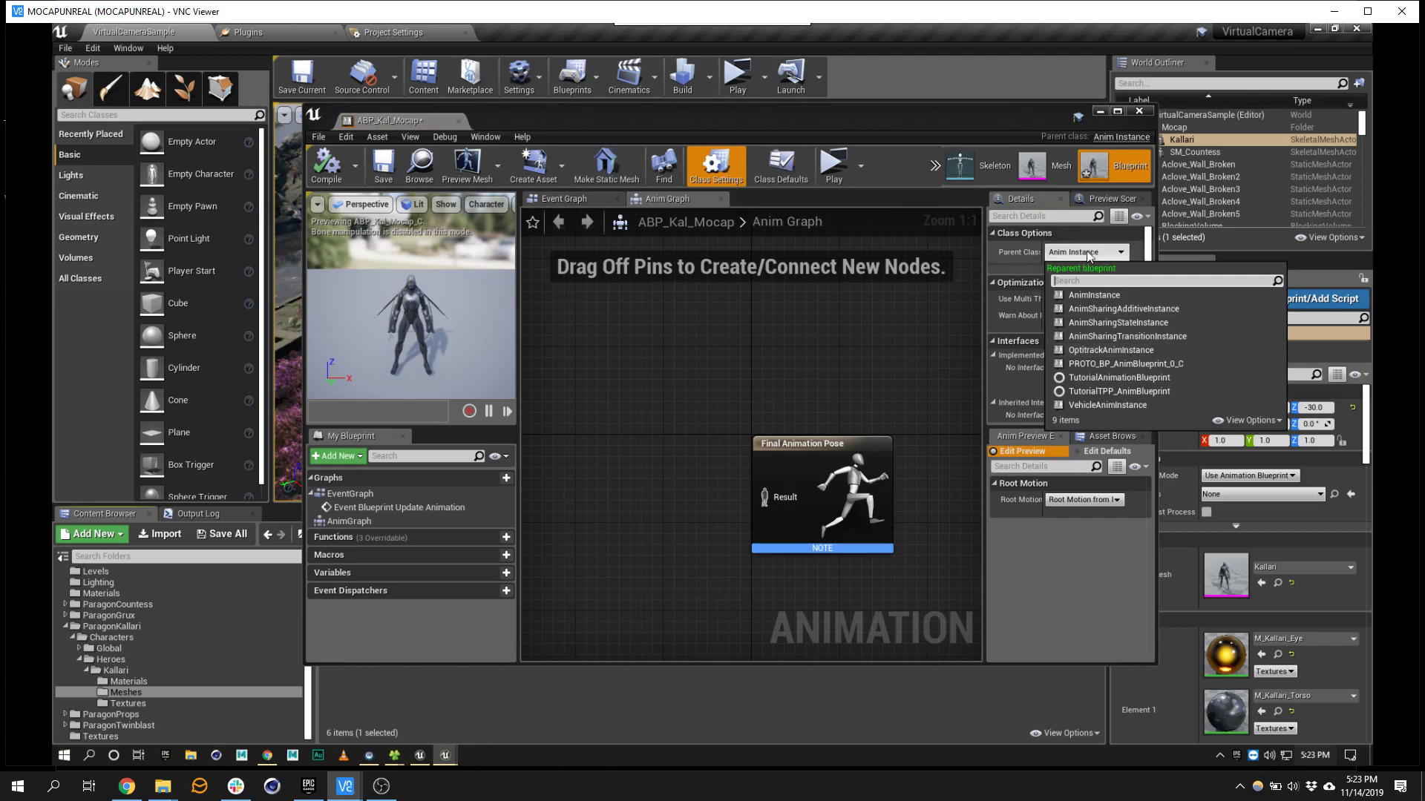
click(1107, 351)
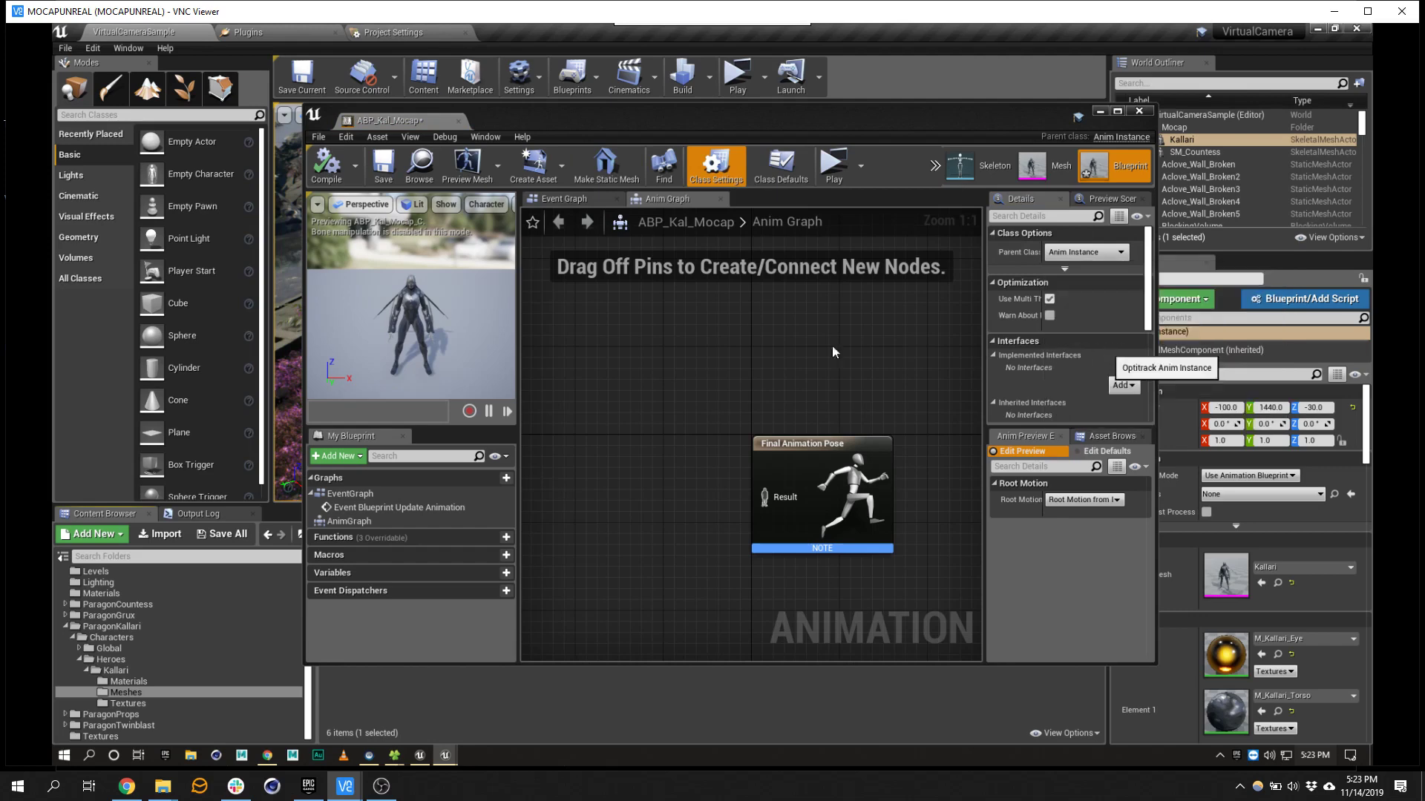
- Add an OptiTrack Skeleton node to the Anim Graph and connect its pose output to the Final Animation Pose's Result
right_click(662, 399)
text(stream)
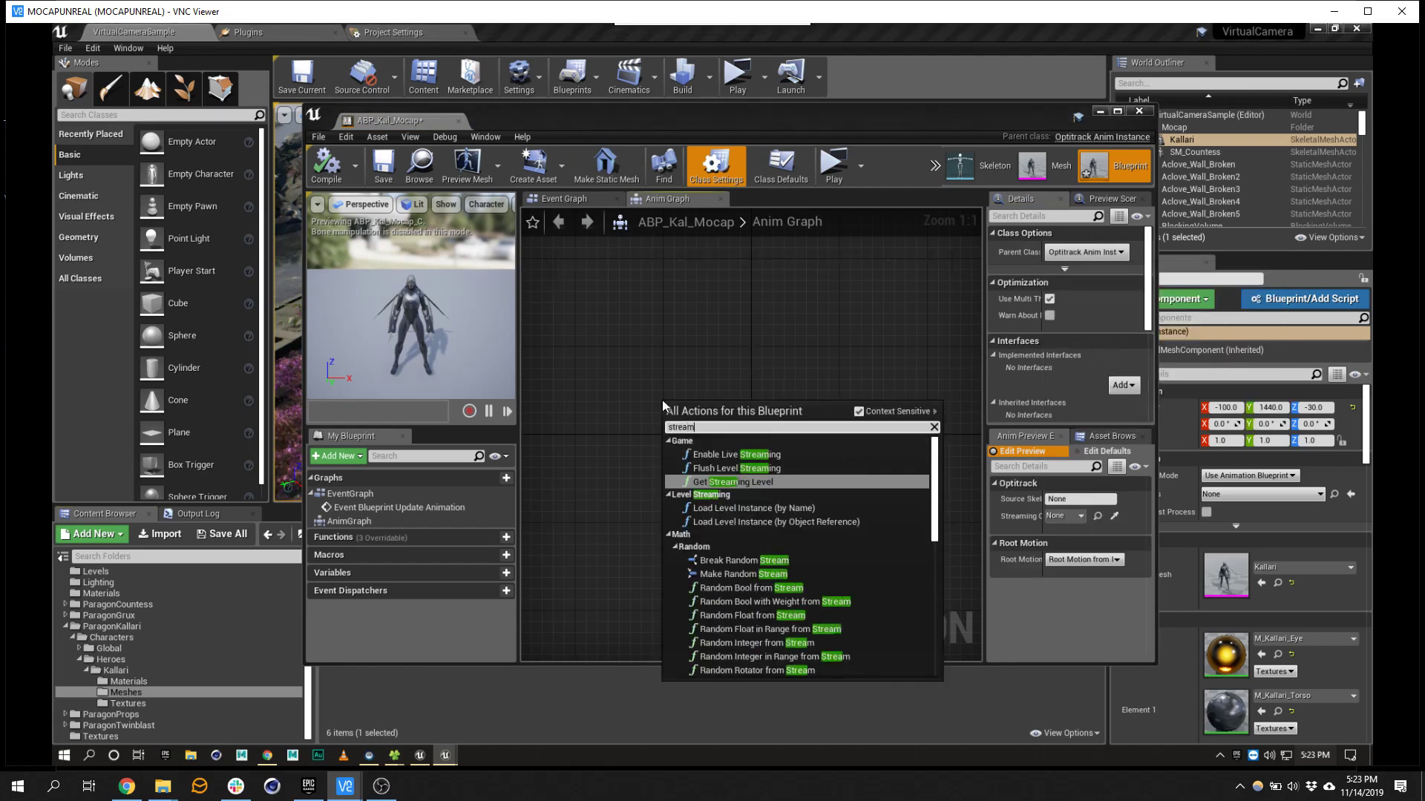
key(BackSpace)
scroll(748, 592, down, 10)
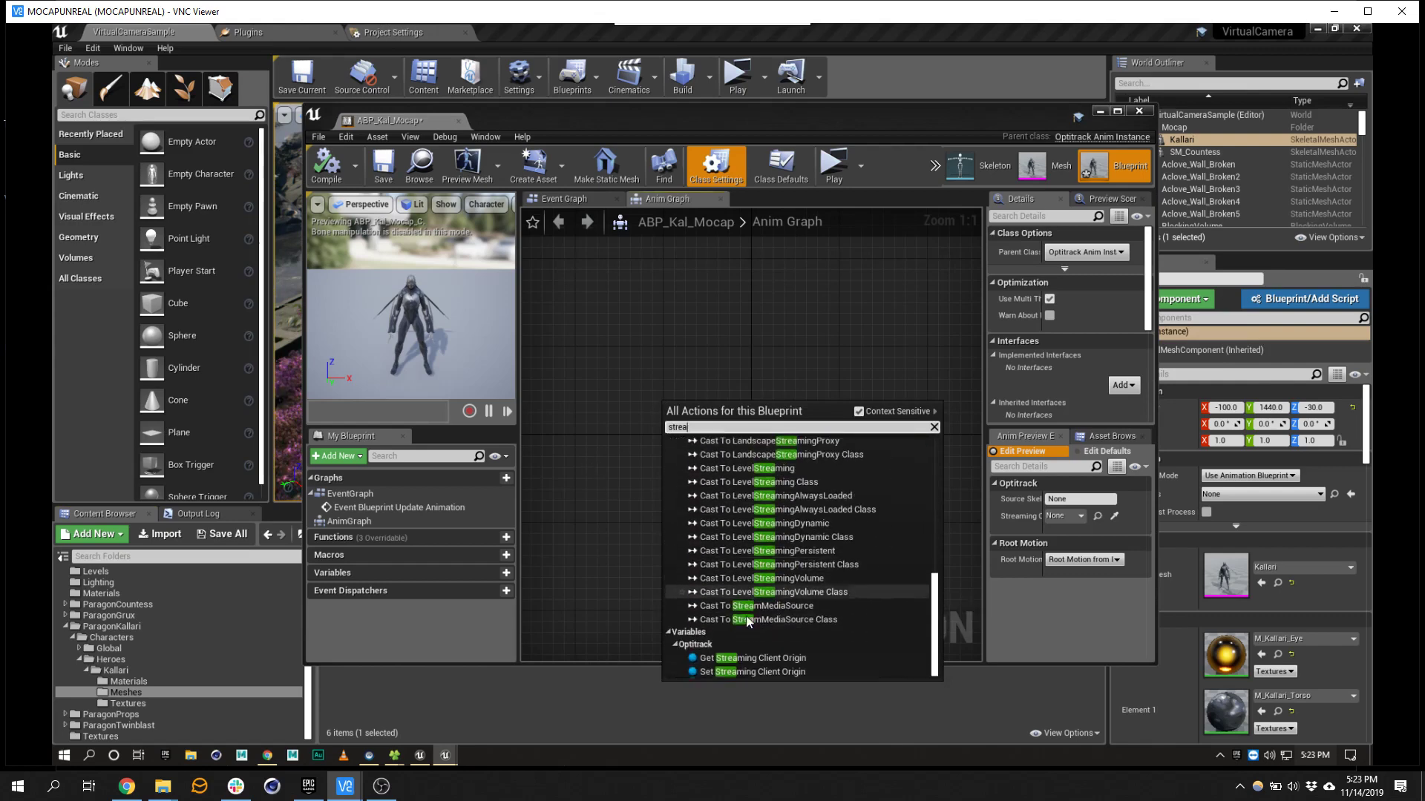
scroll(742, 512, up, 10)
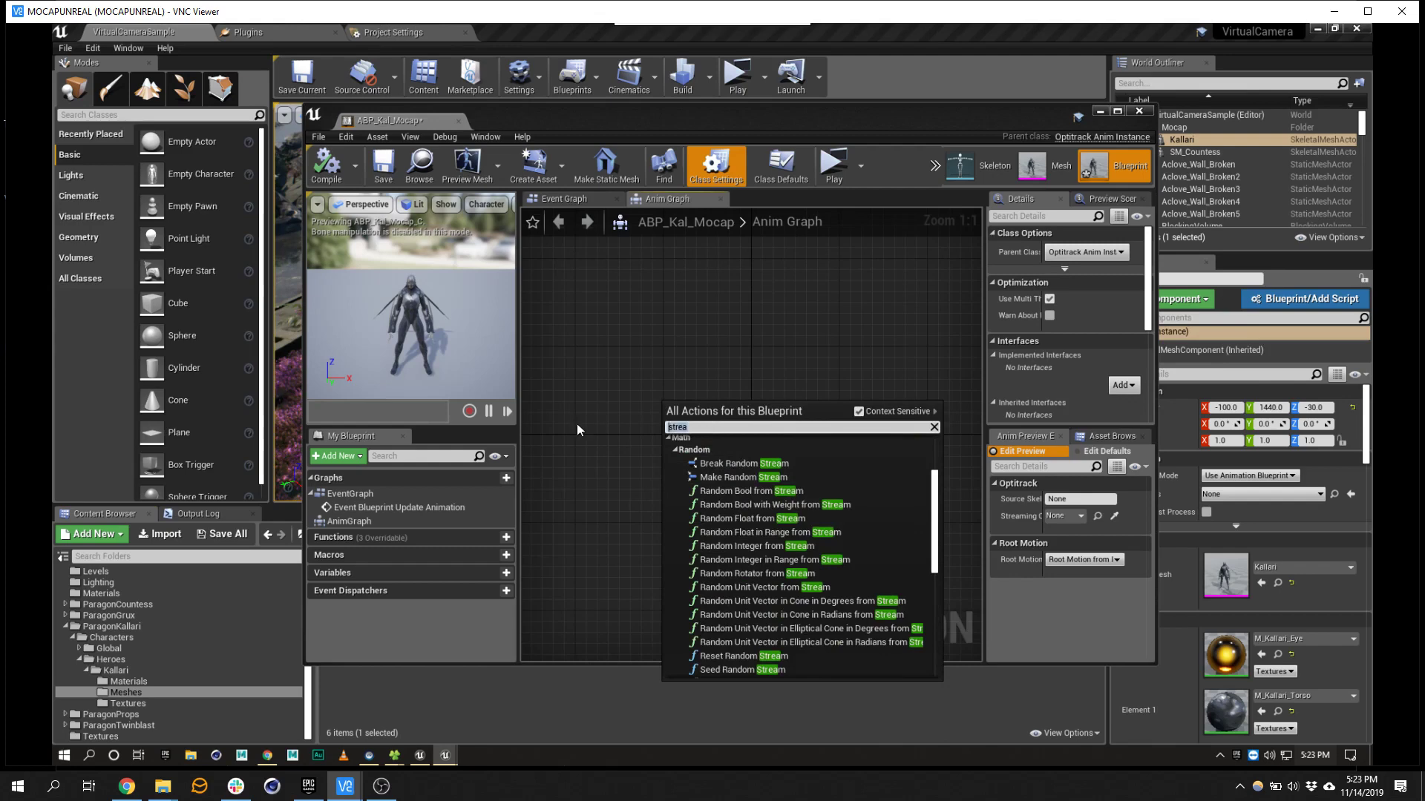
text(optir)
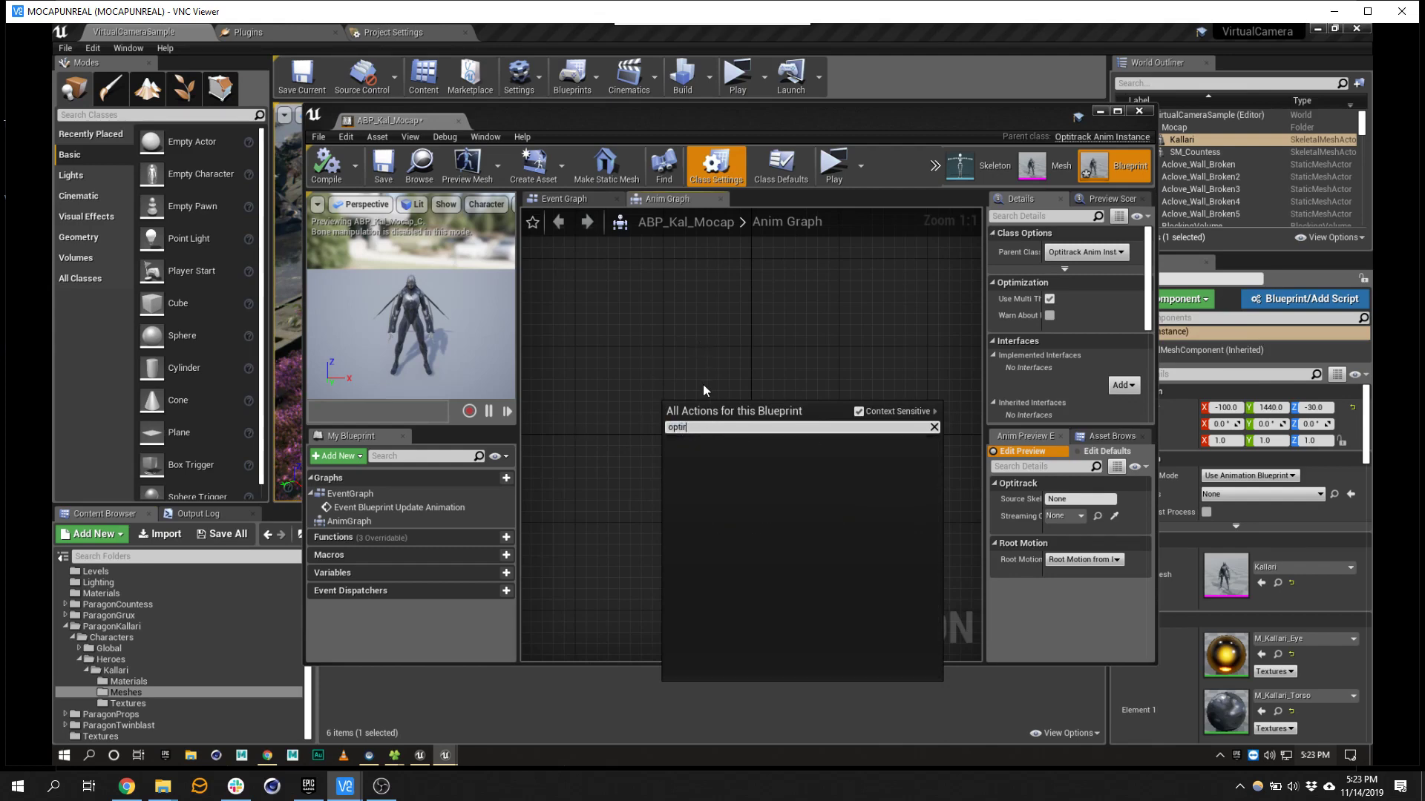
key(BackSpace)
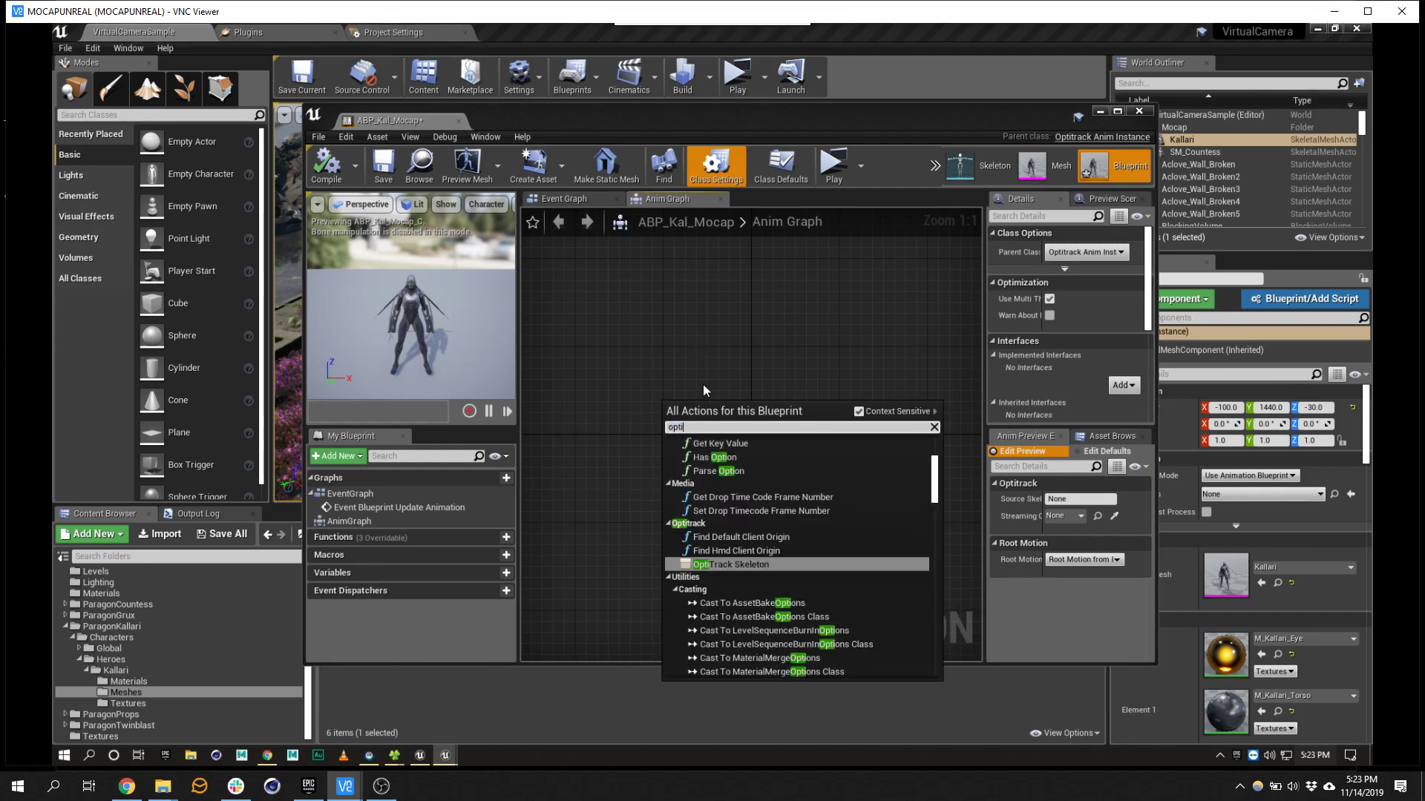
click(750, 563)
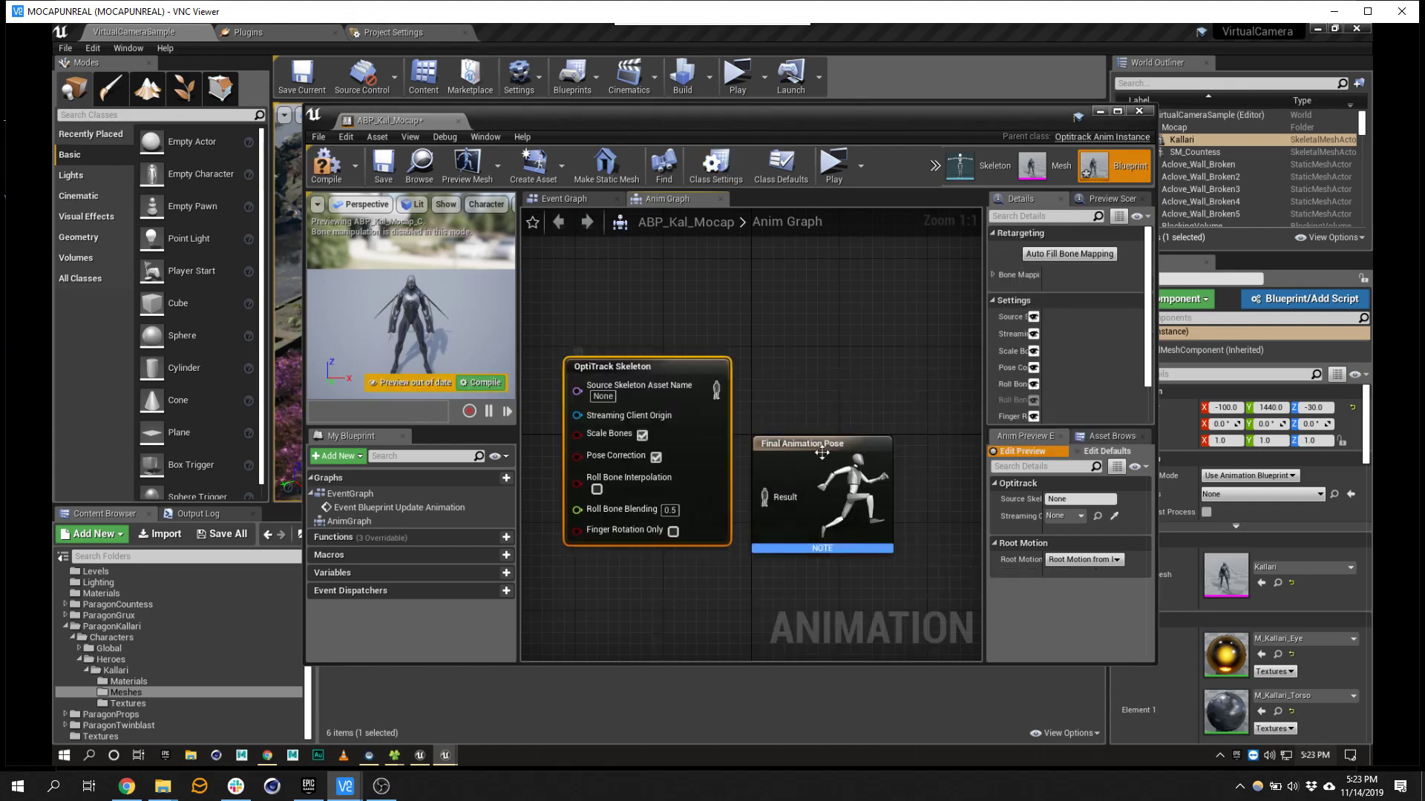
drag(816, 445, 849, 391)
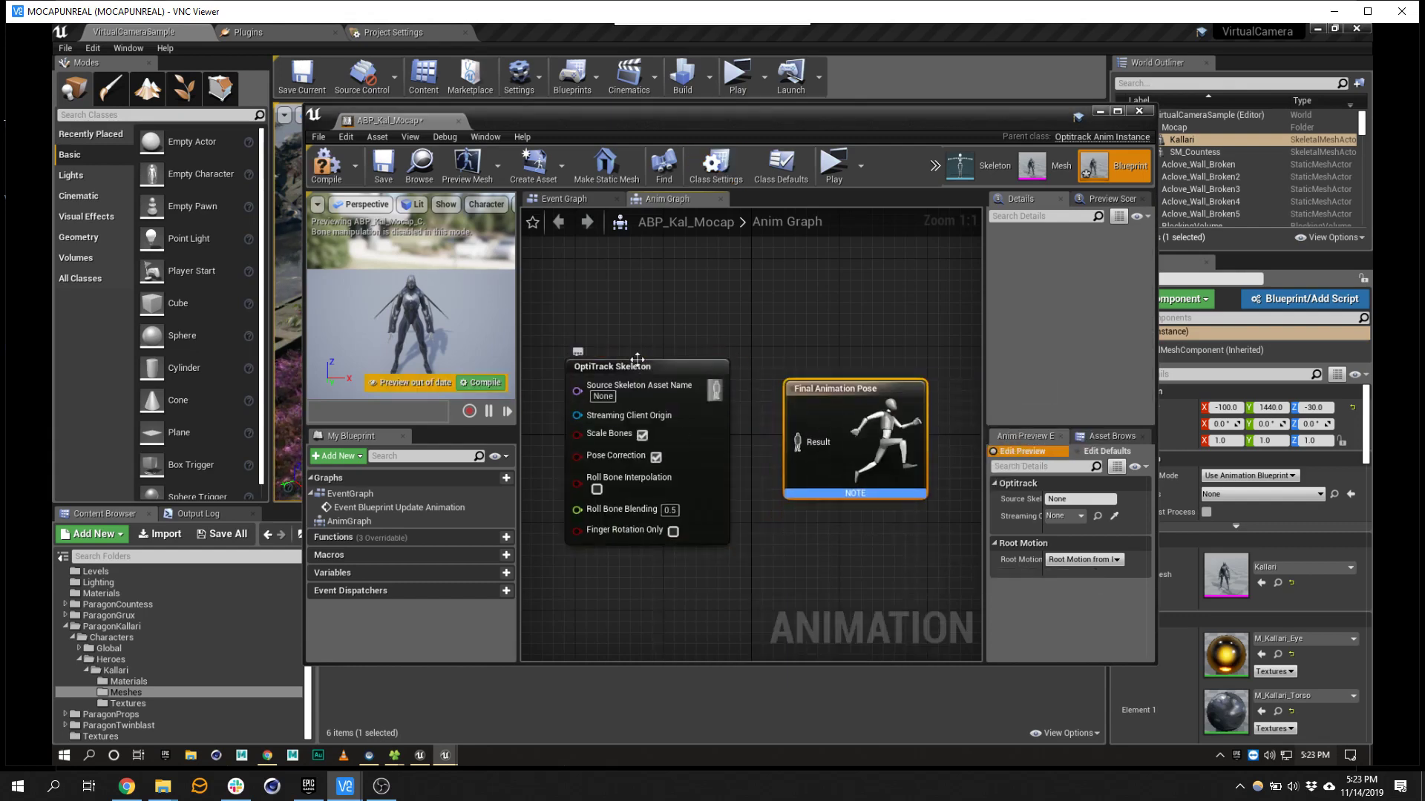
drag(716, 389, 798, 441)
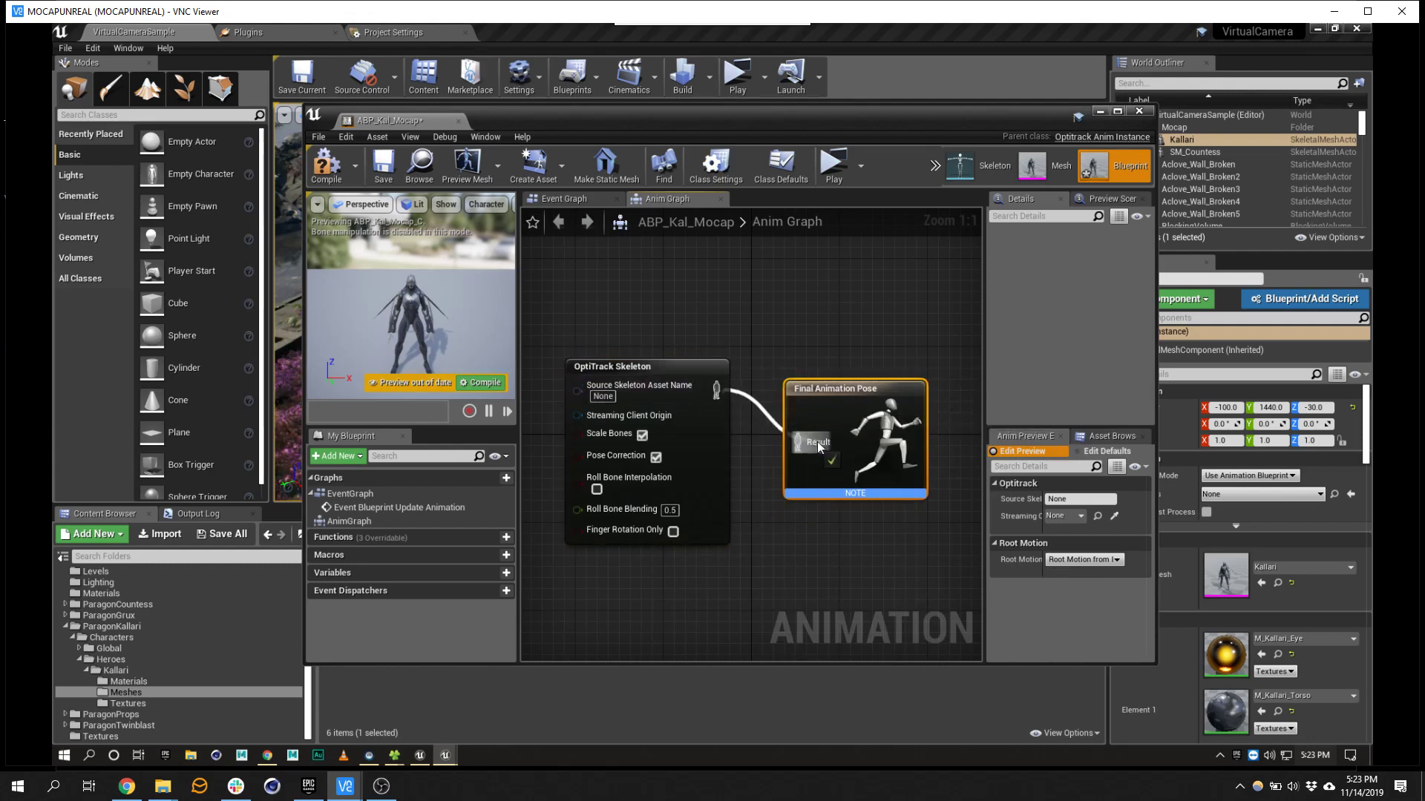
- Add a Get Source Skeleton Asset Name node feeding the Source Skeleton Asset Name input of the OptiTrack Skeleton node
right_drag(571, 276, 673, 269)
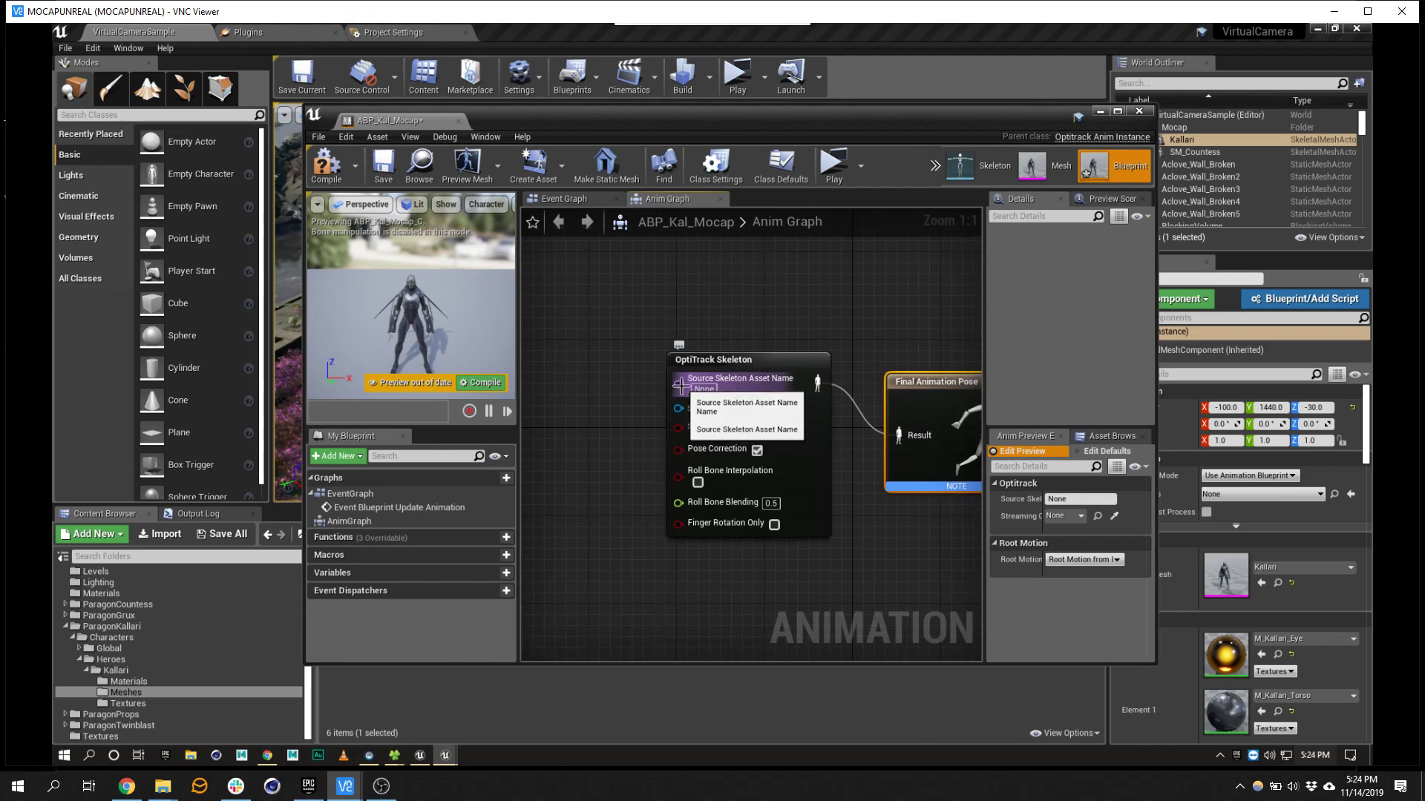
drag(680, 385, 634, 305)
text(get)
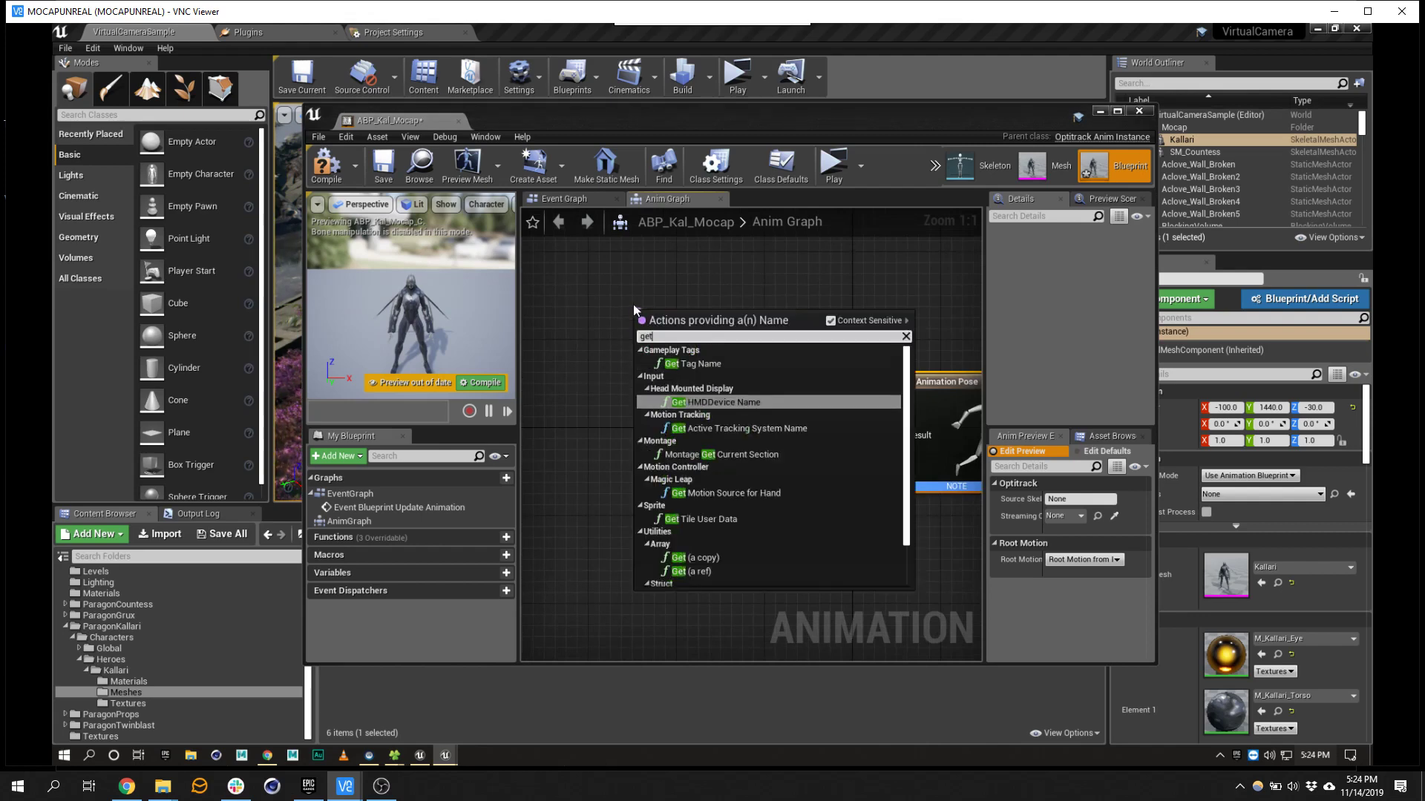
click(664, 283)
drag(676, 386, 536, 321)
text(ge)
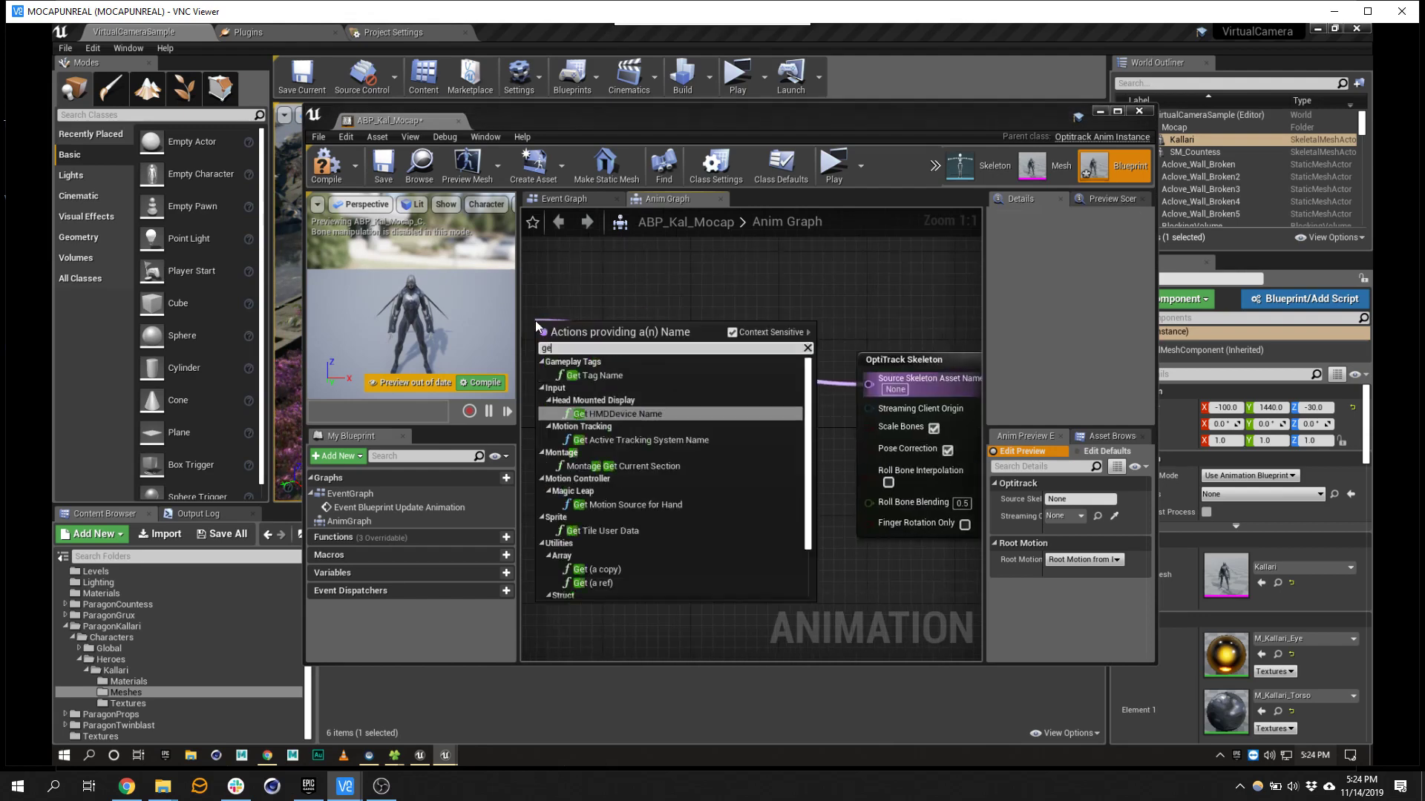
text(tsour)
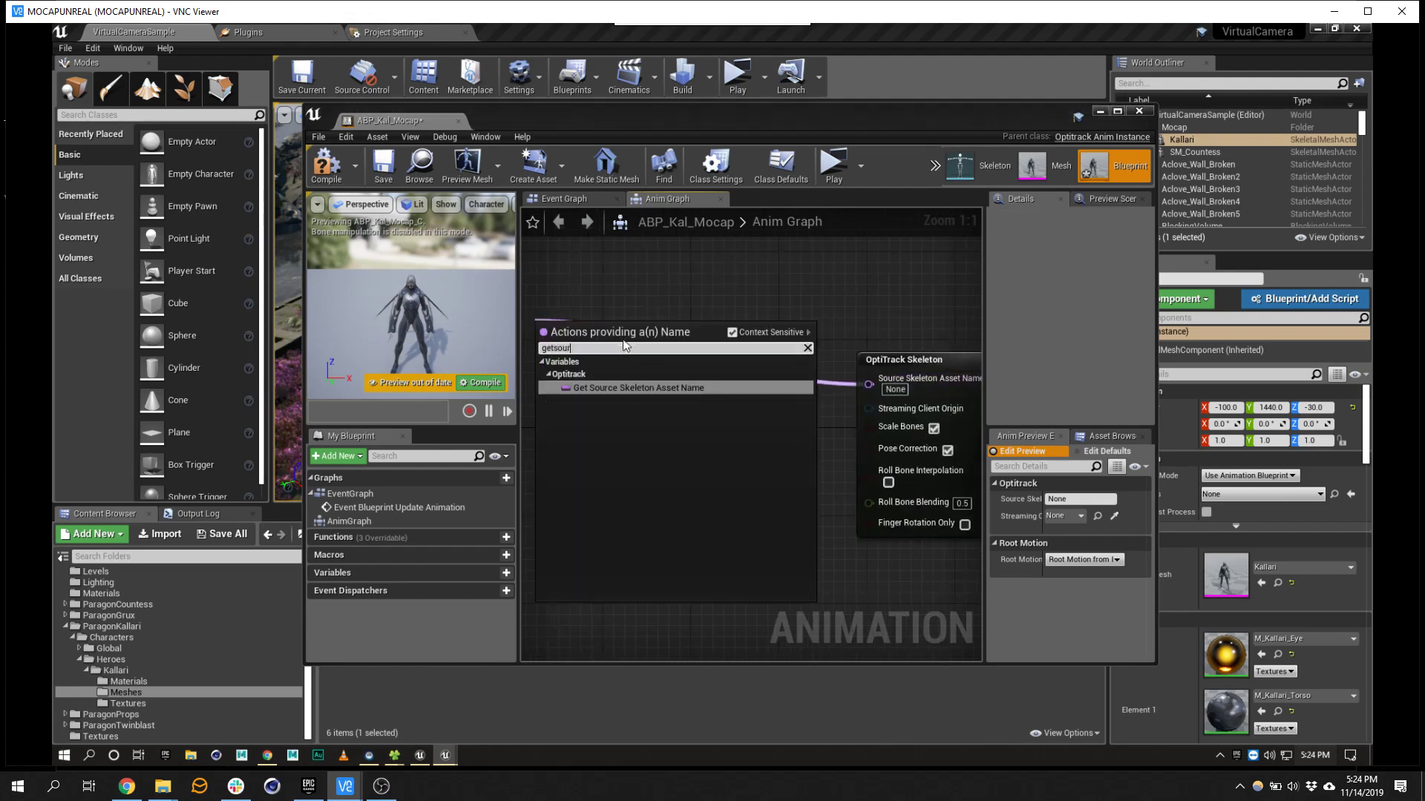
click(635, 388)
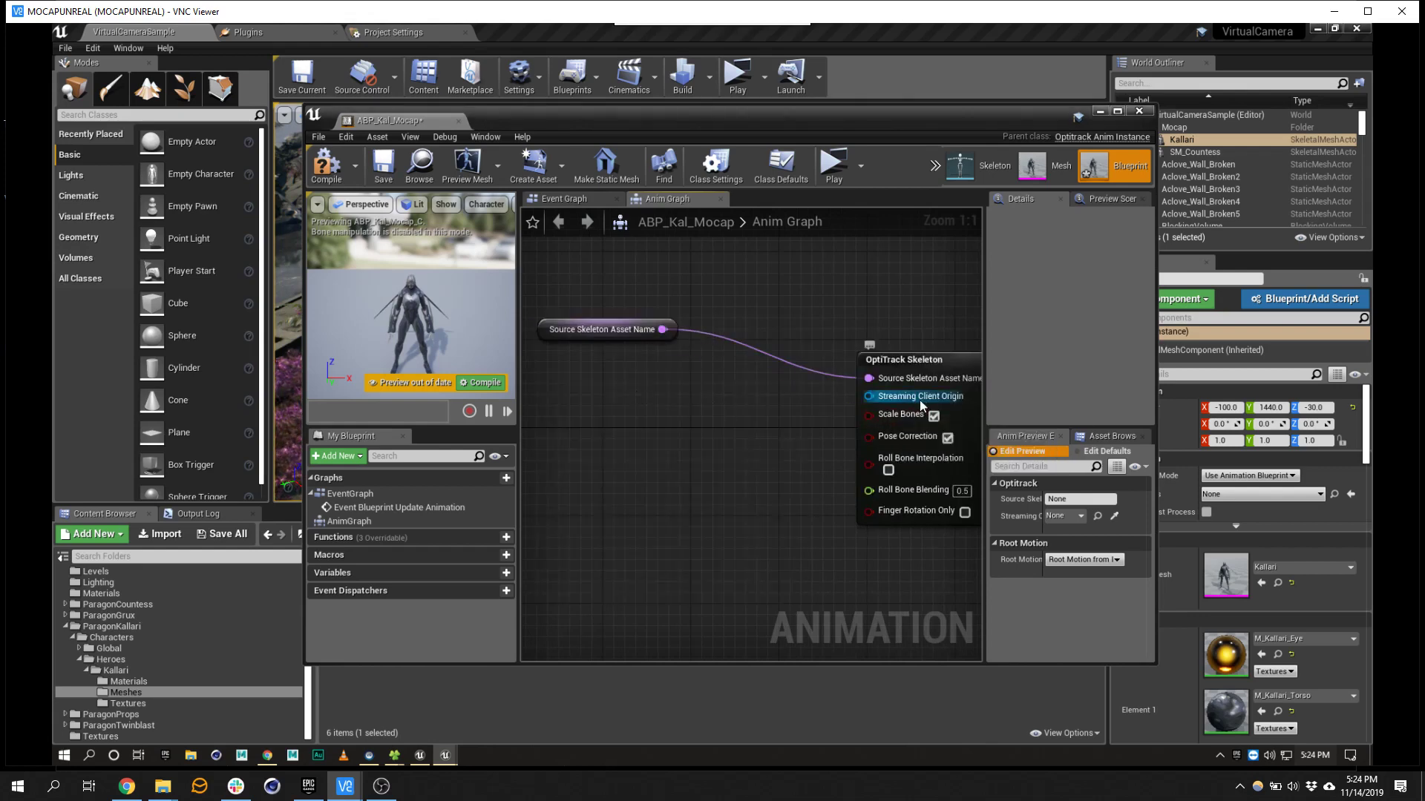
- Add a Get Streaming Client Origin node feeding the Streaming Client Origin input of the OptiTrack Skeleton node
drag(869, 397, 645, 425)
drag(869, 396, 609, 445)
text(getcli)
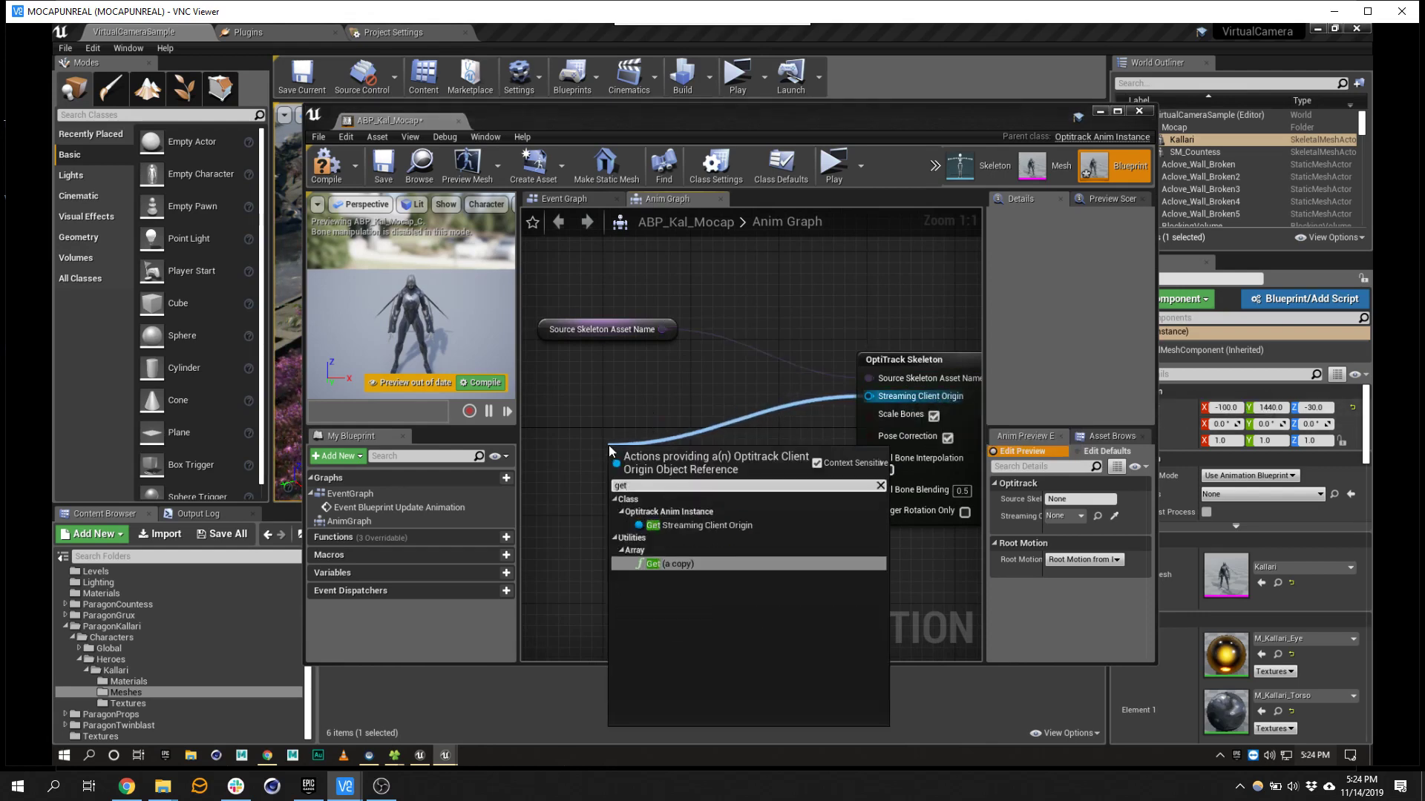
key(BackSpace)
text(str)
key(Return)
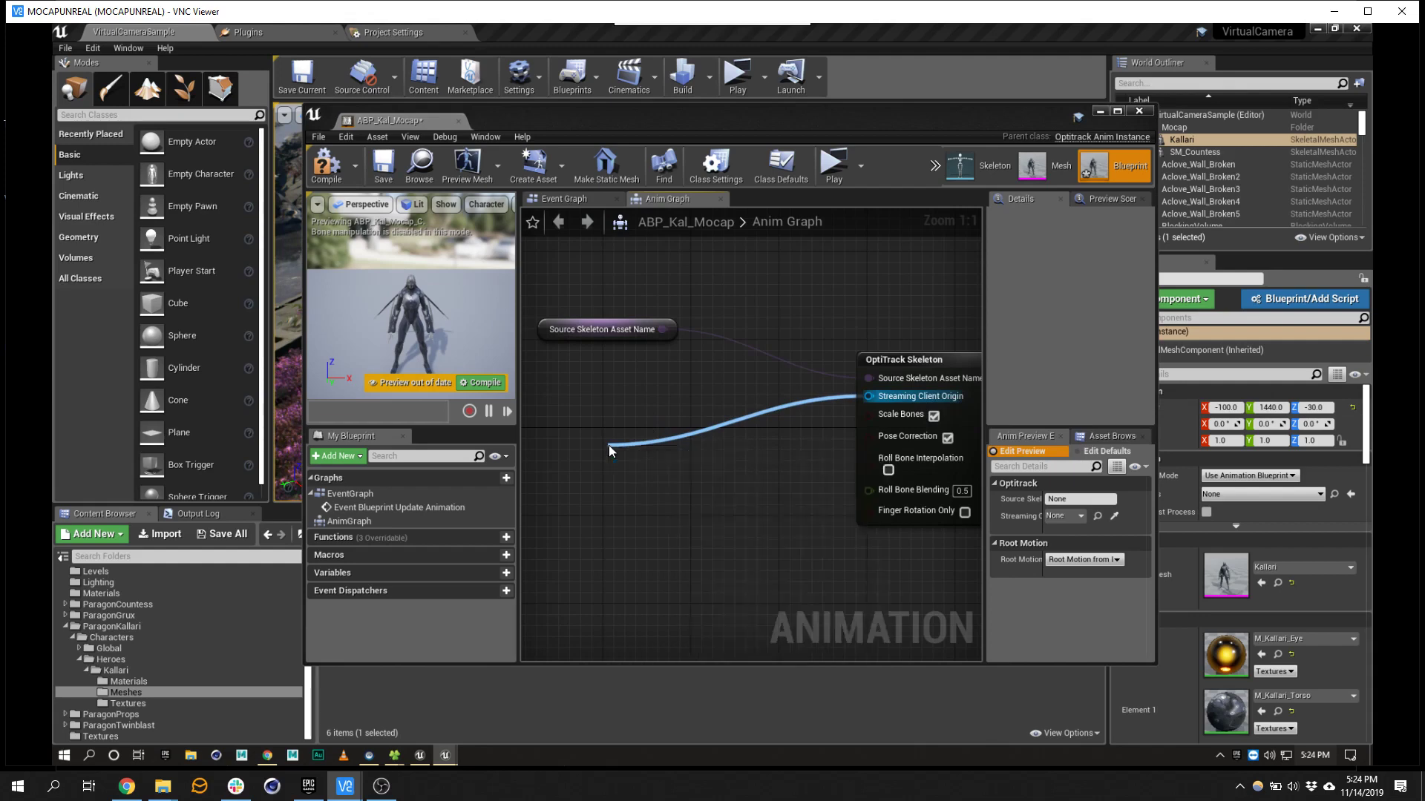
- Select the OptiTrack Skeleton node and dock the ABP_Kal_Mocap editor into the main editor window
right_drag(803, 558, 685, 551)
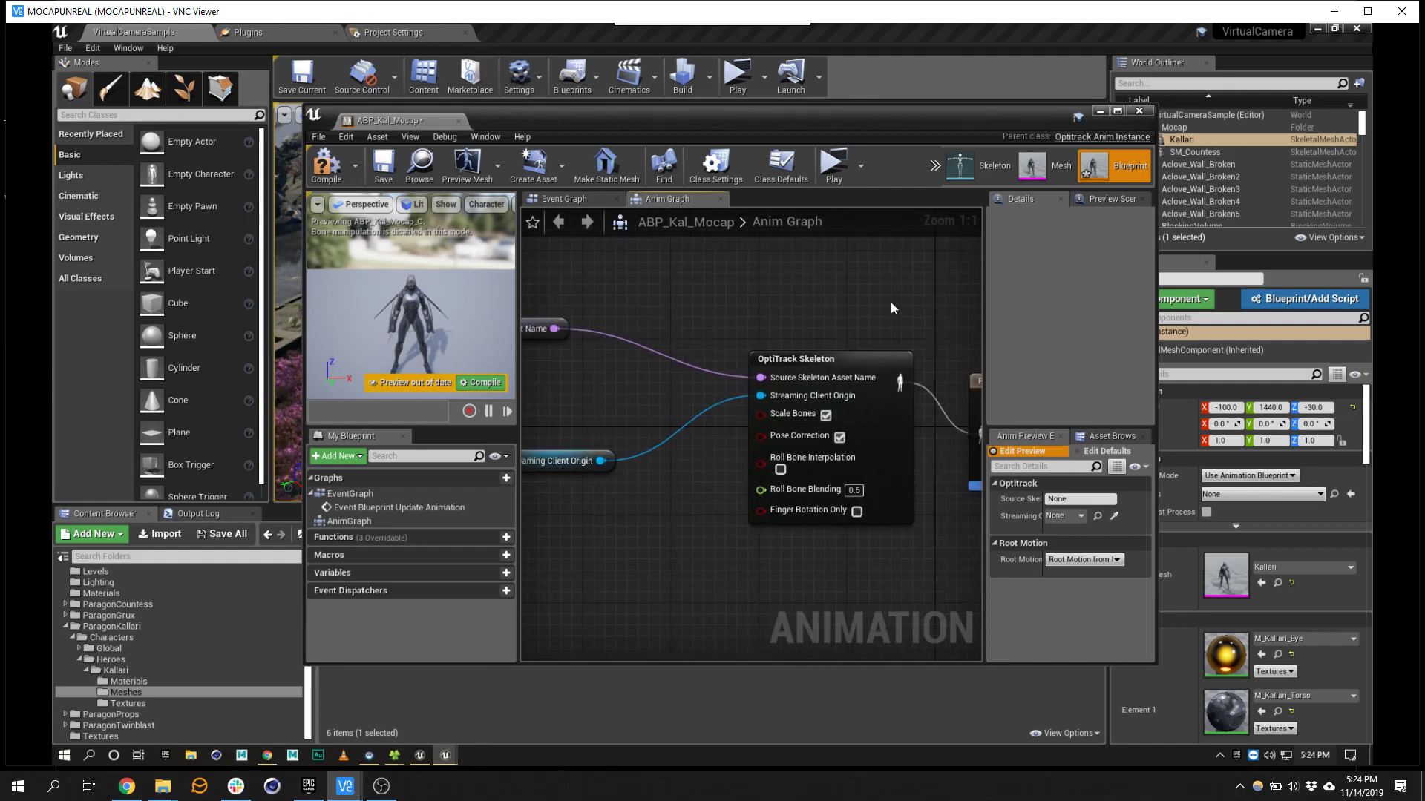
right_drag(890, 308, 719, 295)
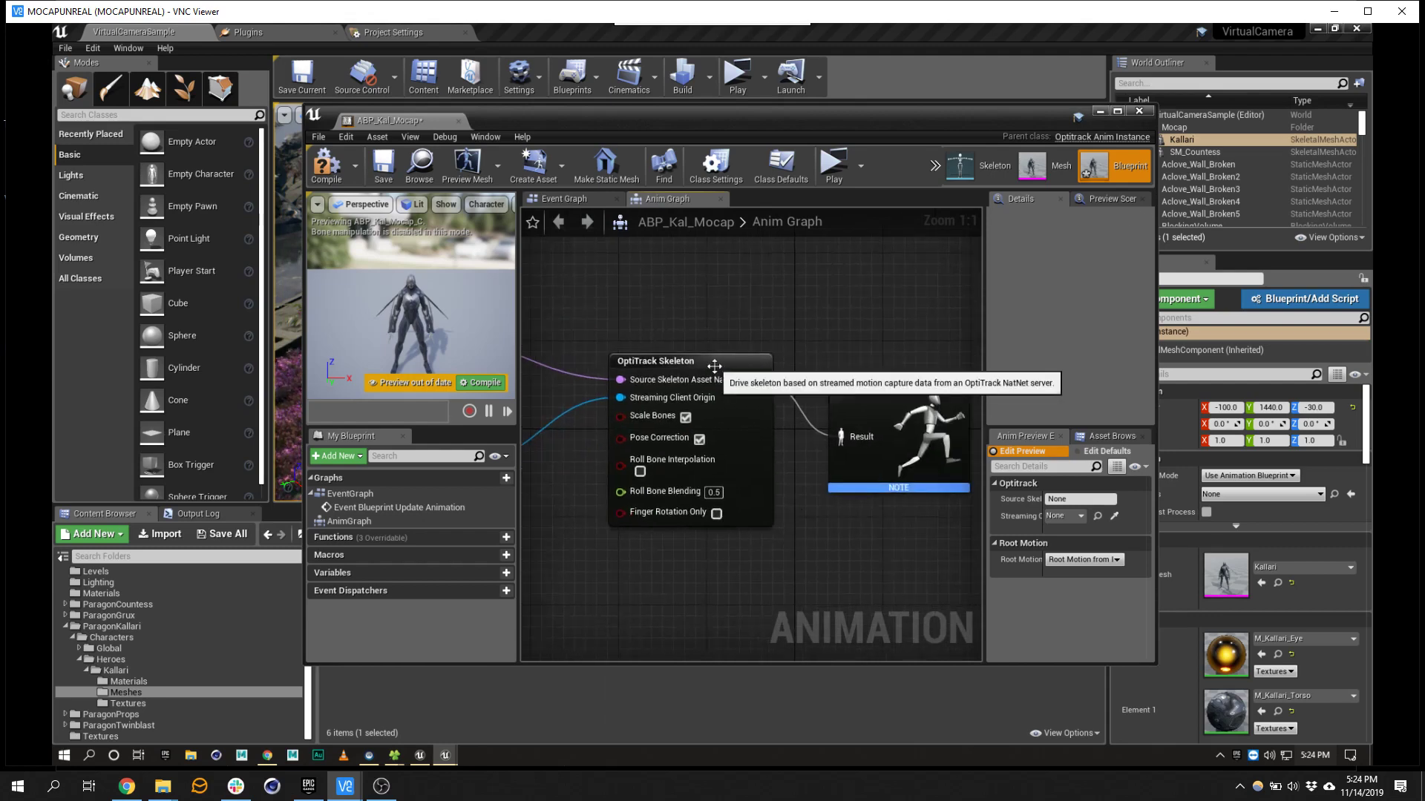
click(714, 366)
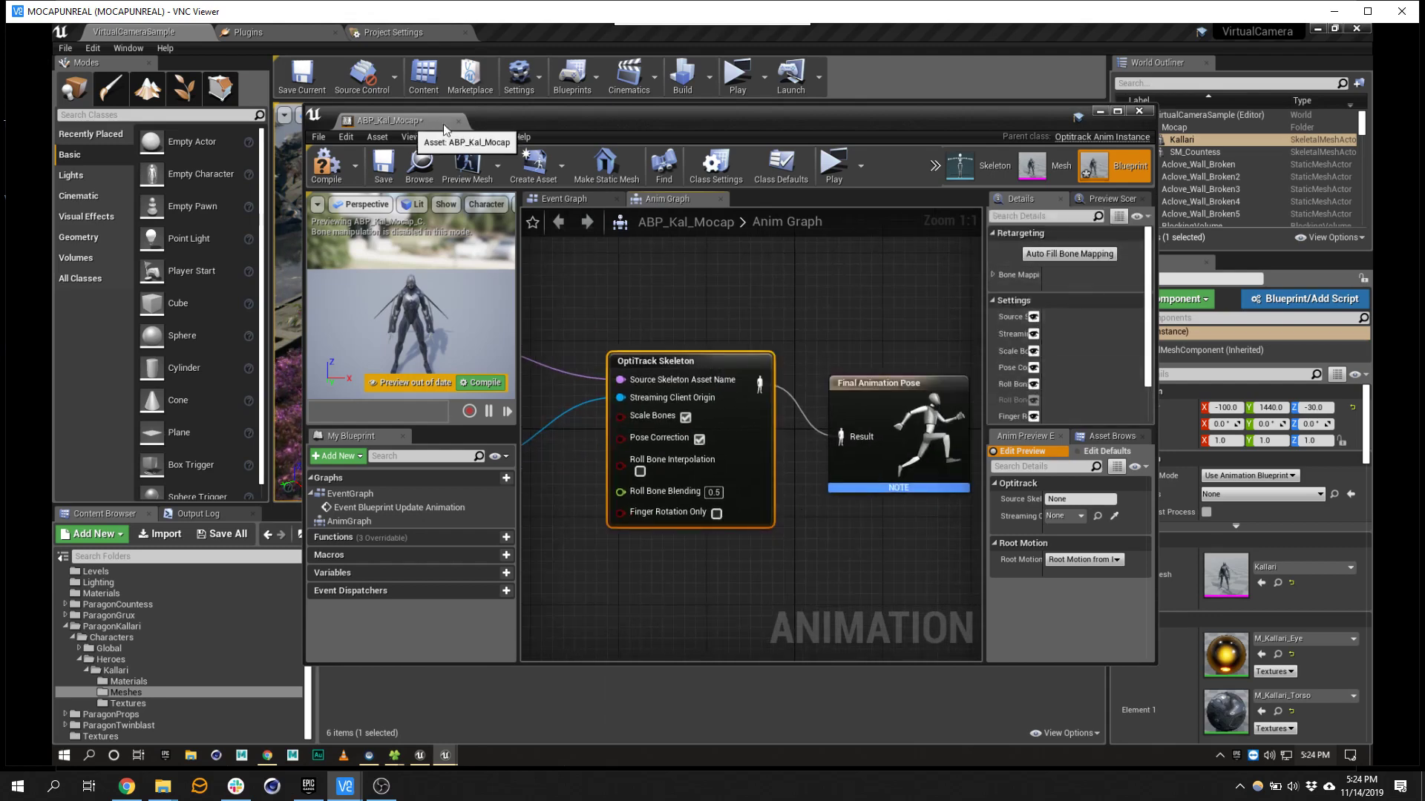
drag(443, 121, 580, 22)
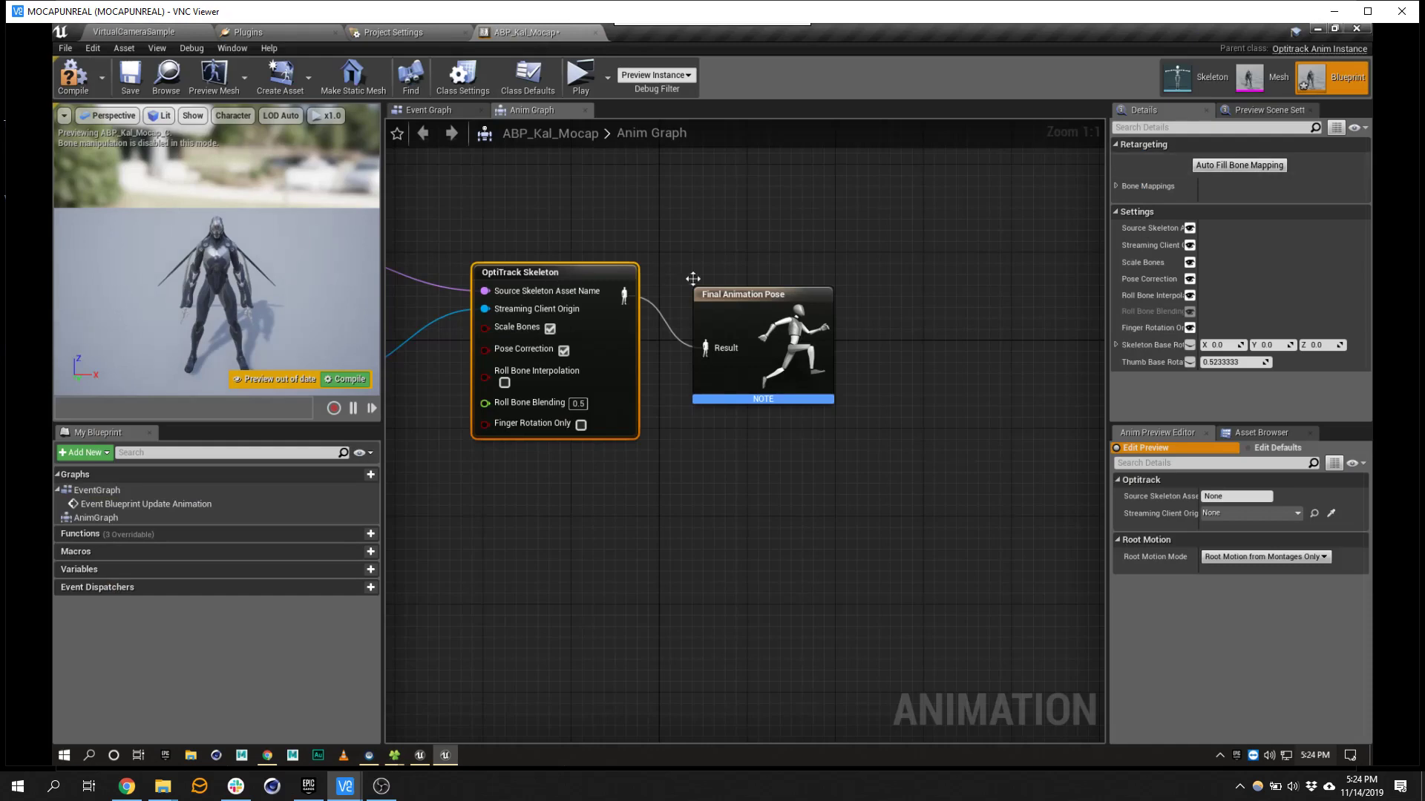
- Auto-fill the OptiTrack Skeleton node's bone mappings, review them, and compile and save ABP_Kal_Mocap
click(1117, 186)
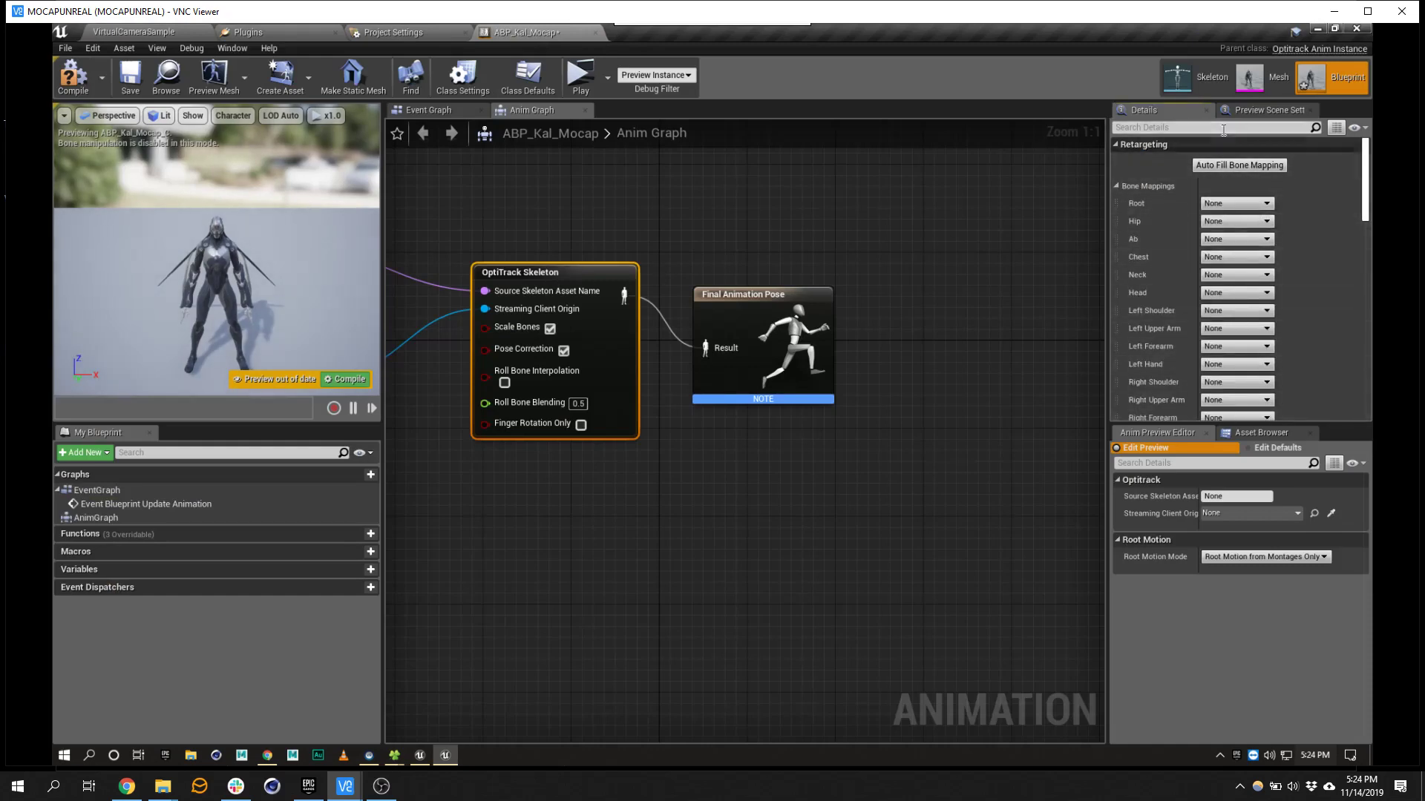
click(1236, 166)
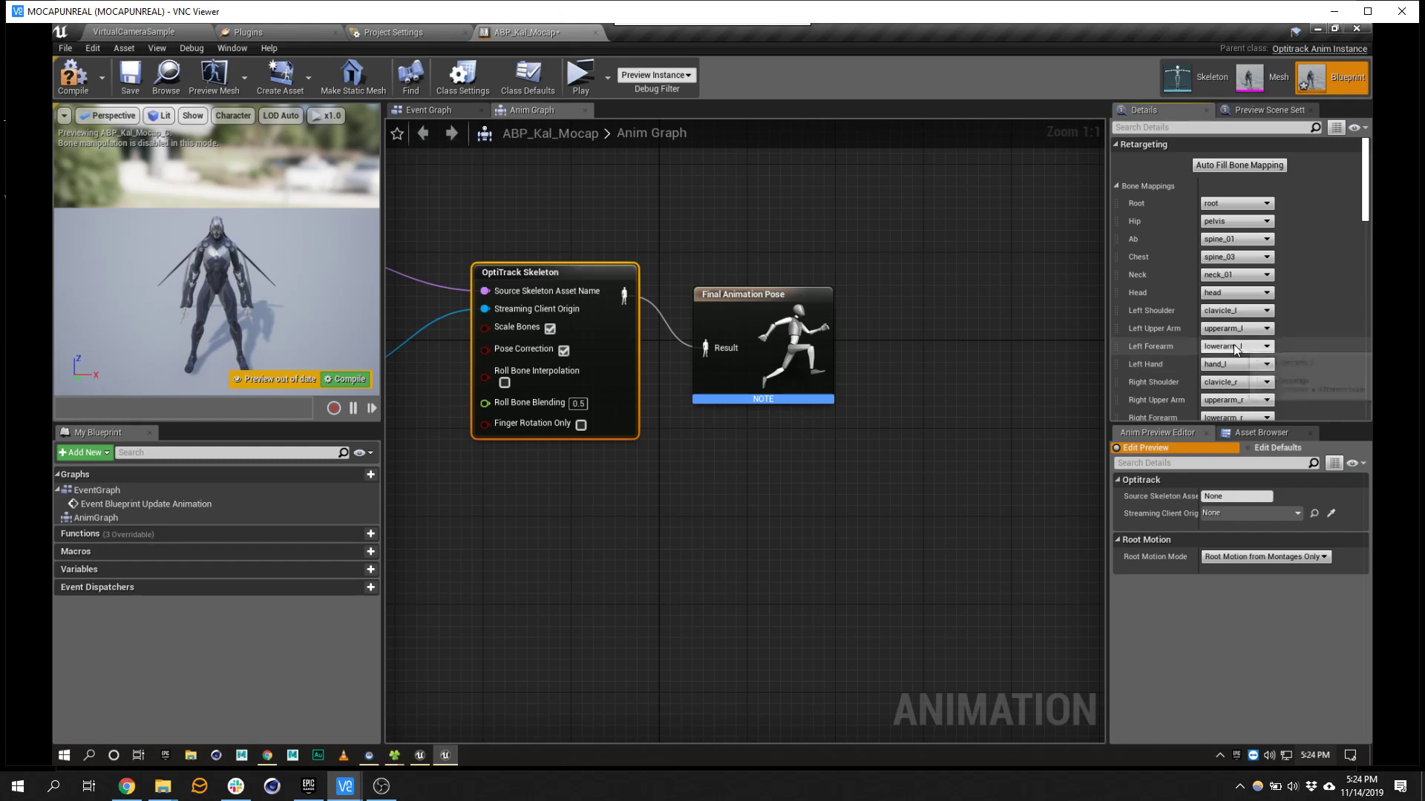
scroll(1306, 348, down, 3)
scroll(1309, 331, down, 5)
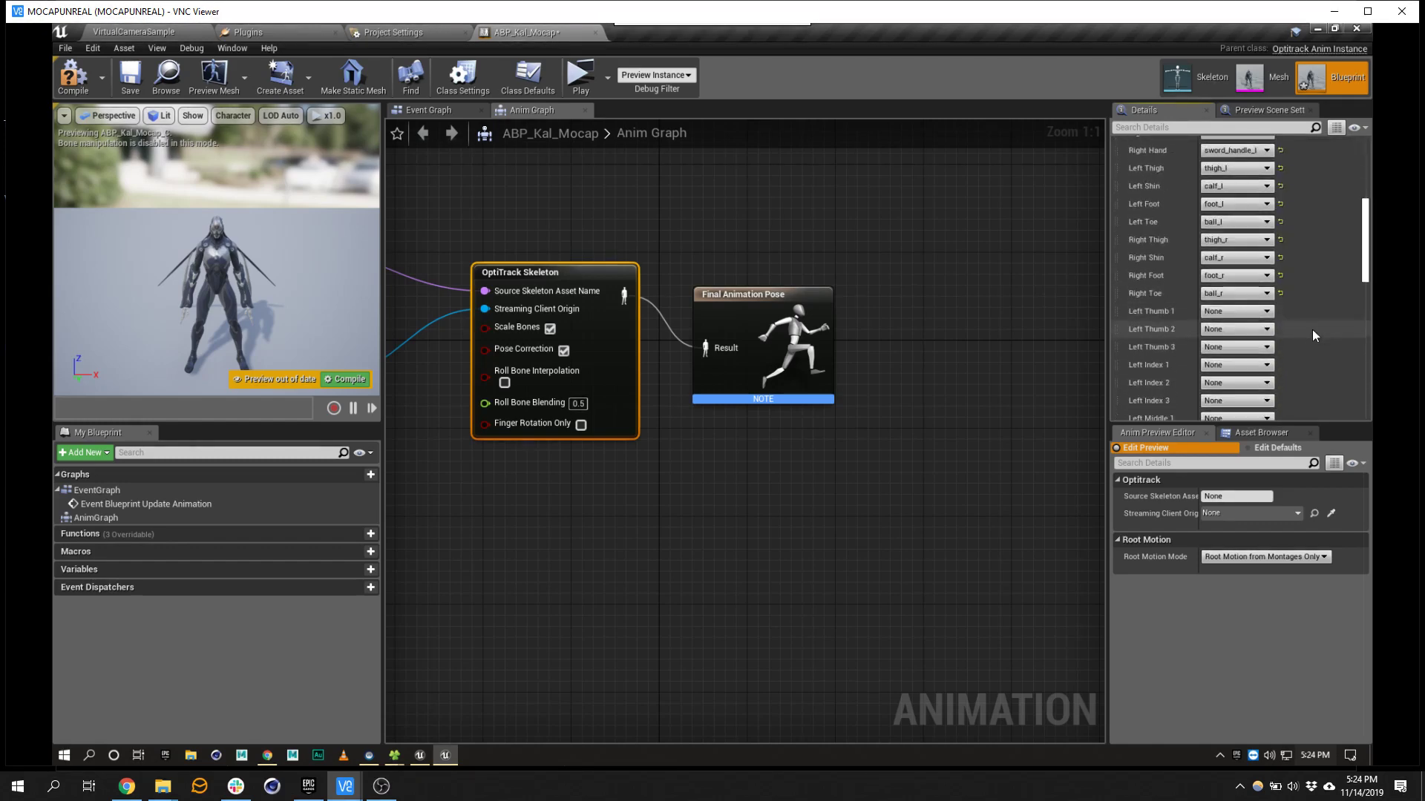
scroll(1311, 331, up, 8)
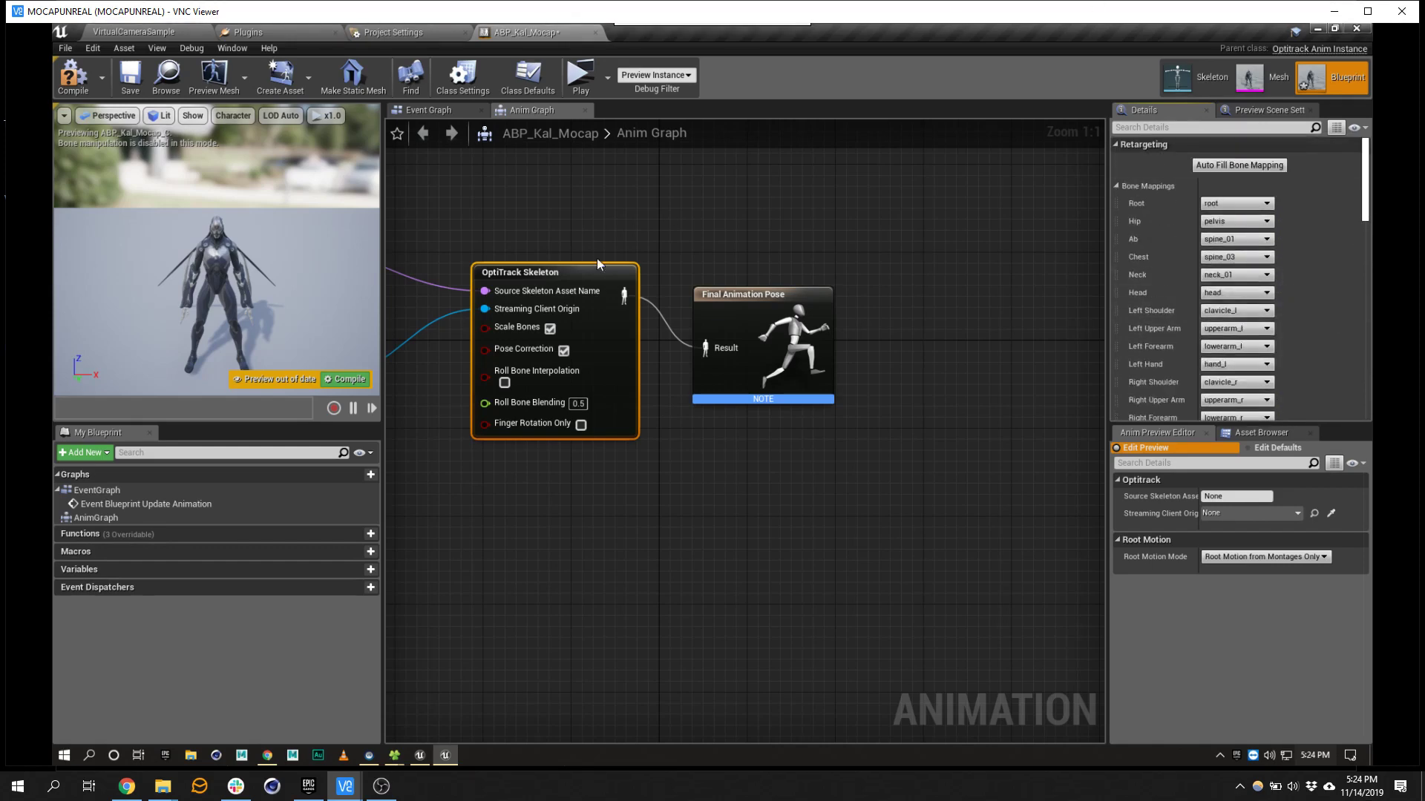
click(73, 76)
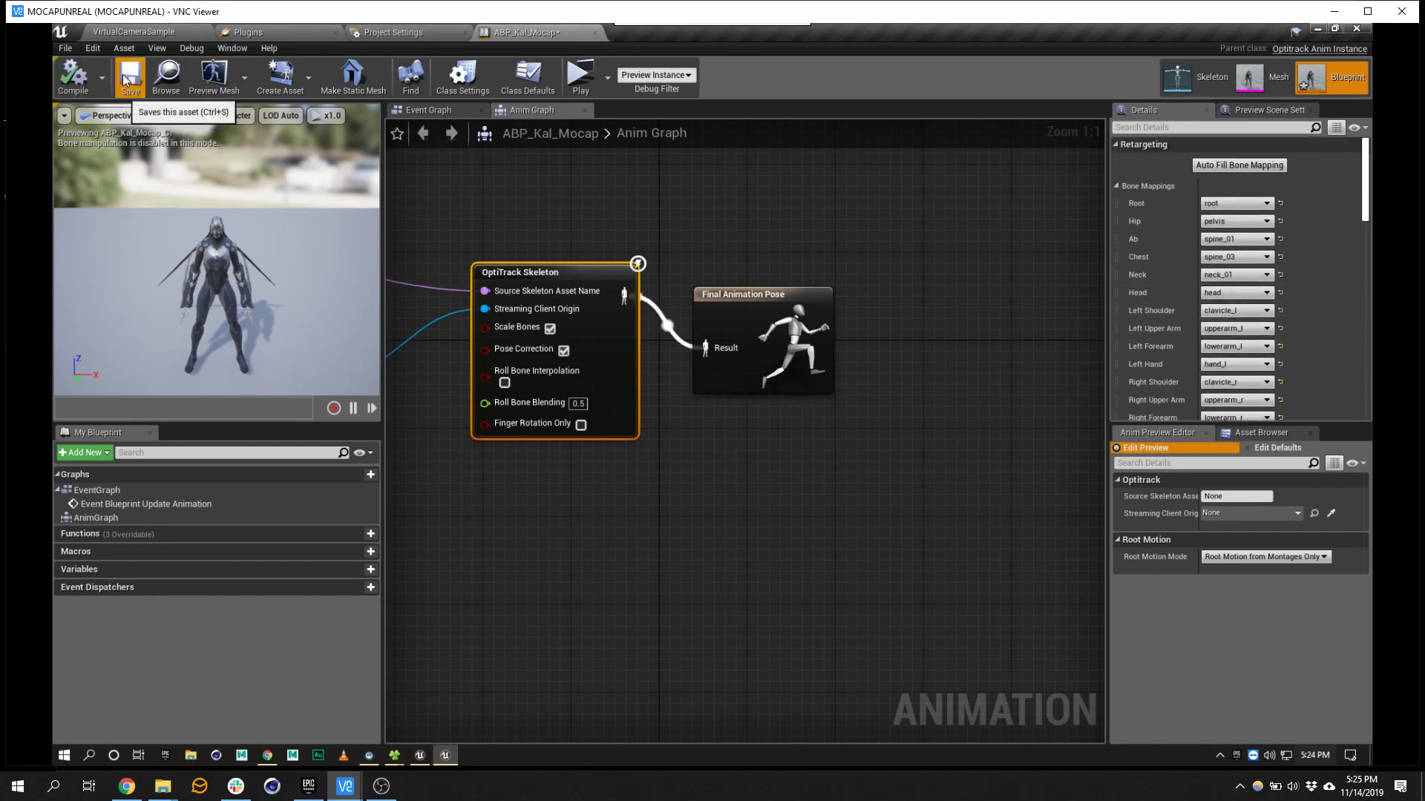
- Select SM_Countess in the VirtualCameraSample level and browse to its mesh folder to find S_Countess_Skeleton
click(164, 33)
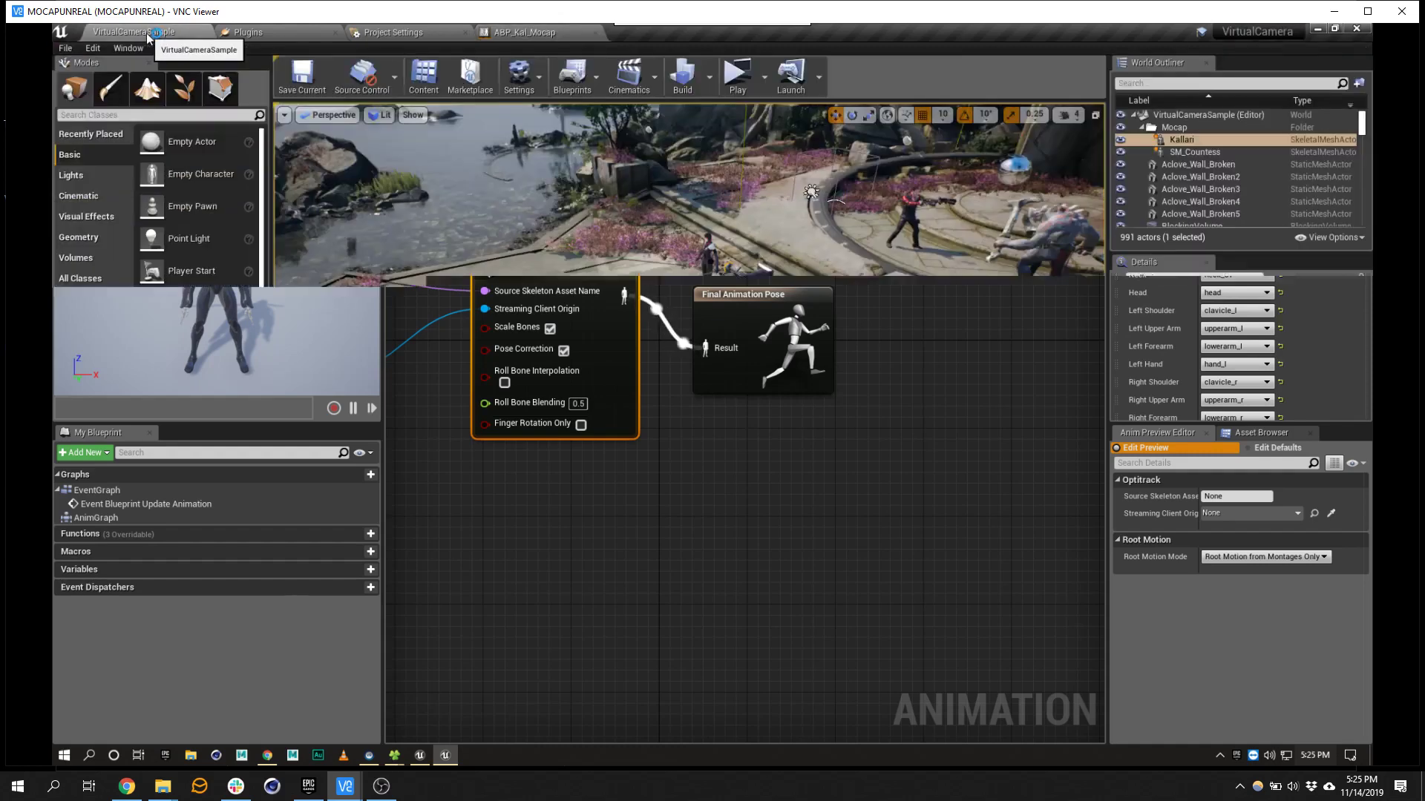
click(698, 286)
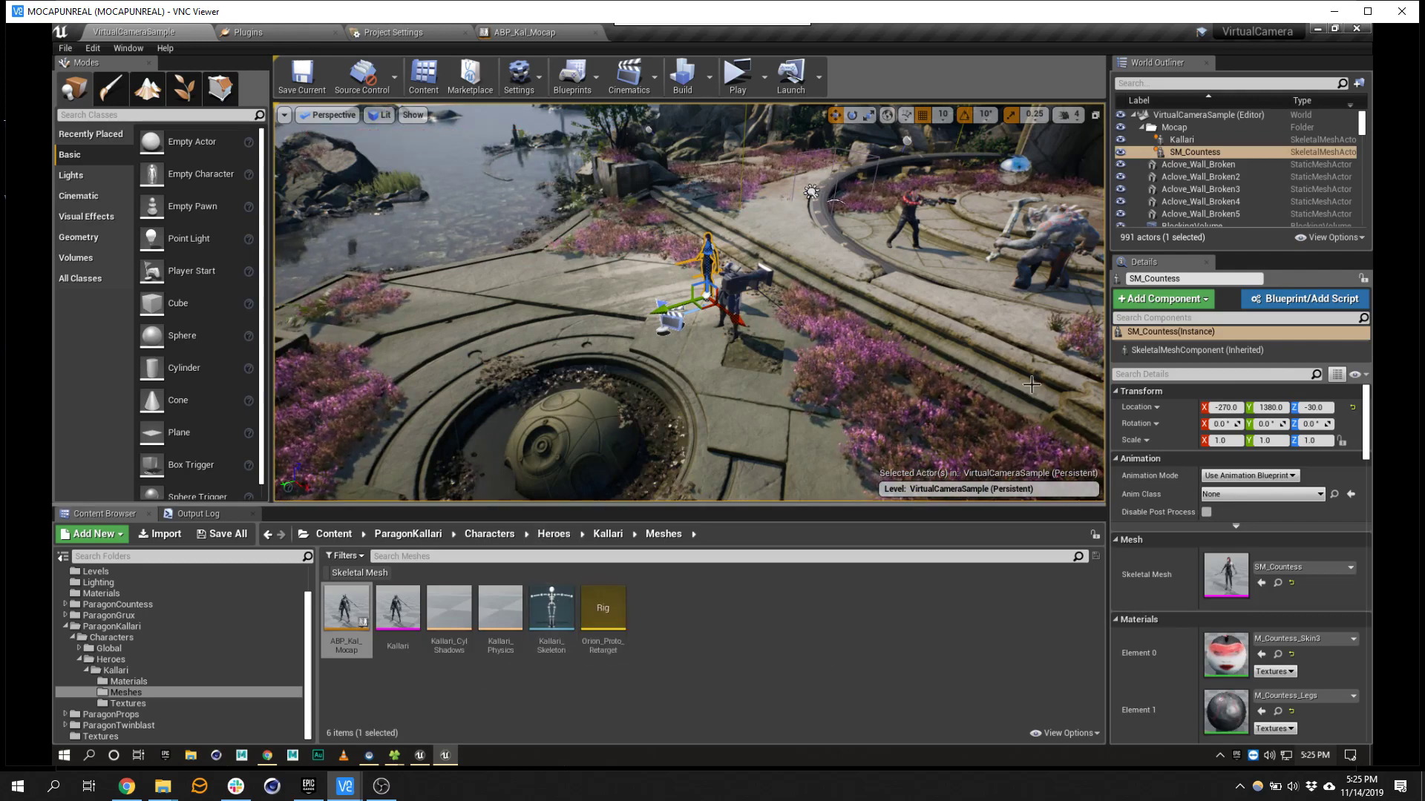
click(1278, 584)
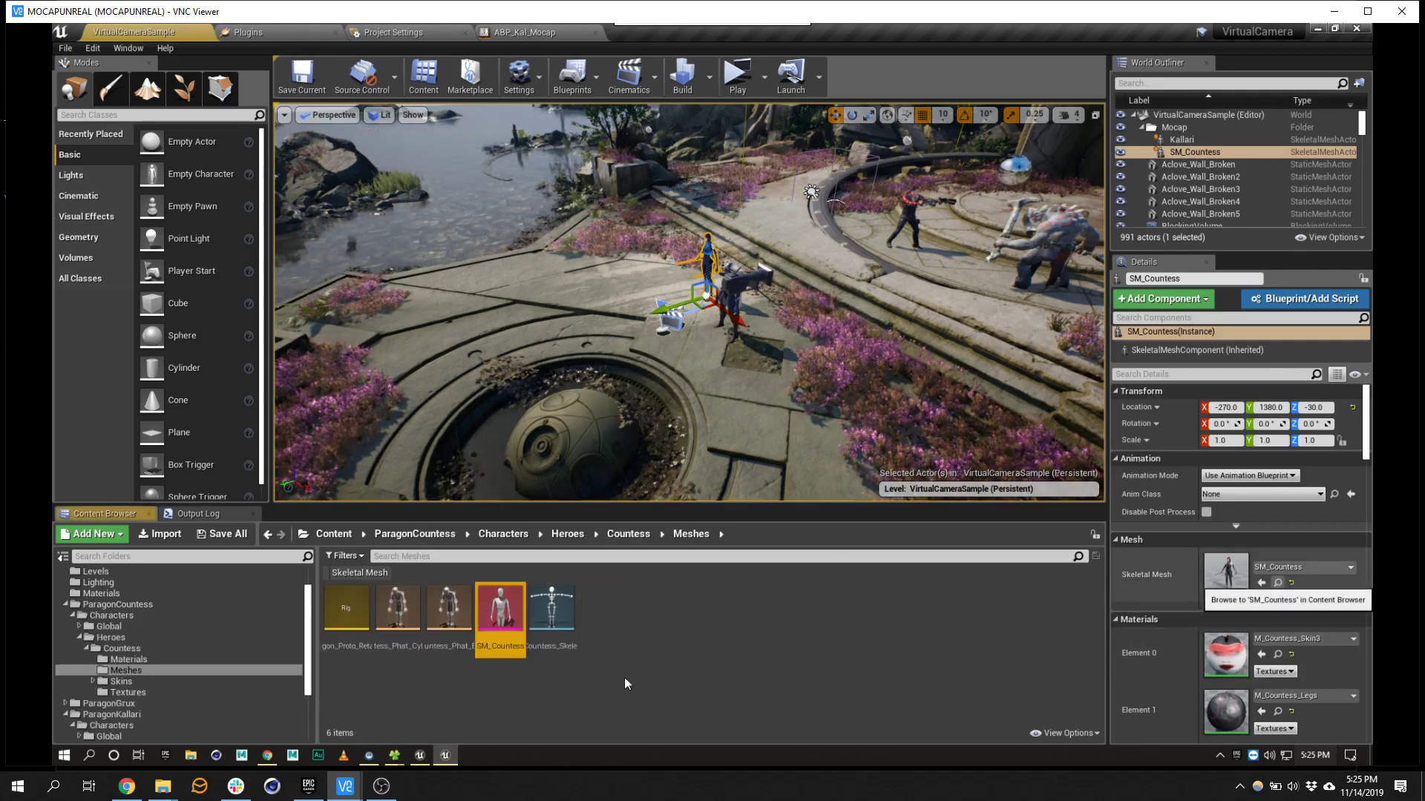
click(550, 604)
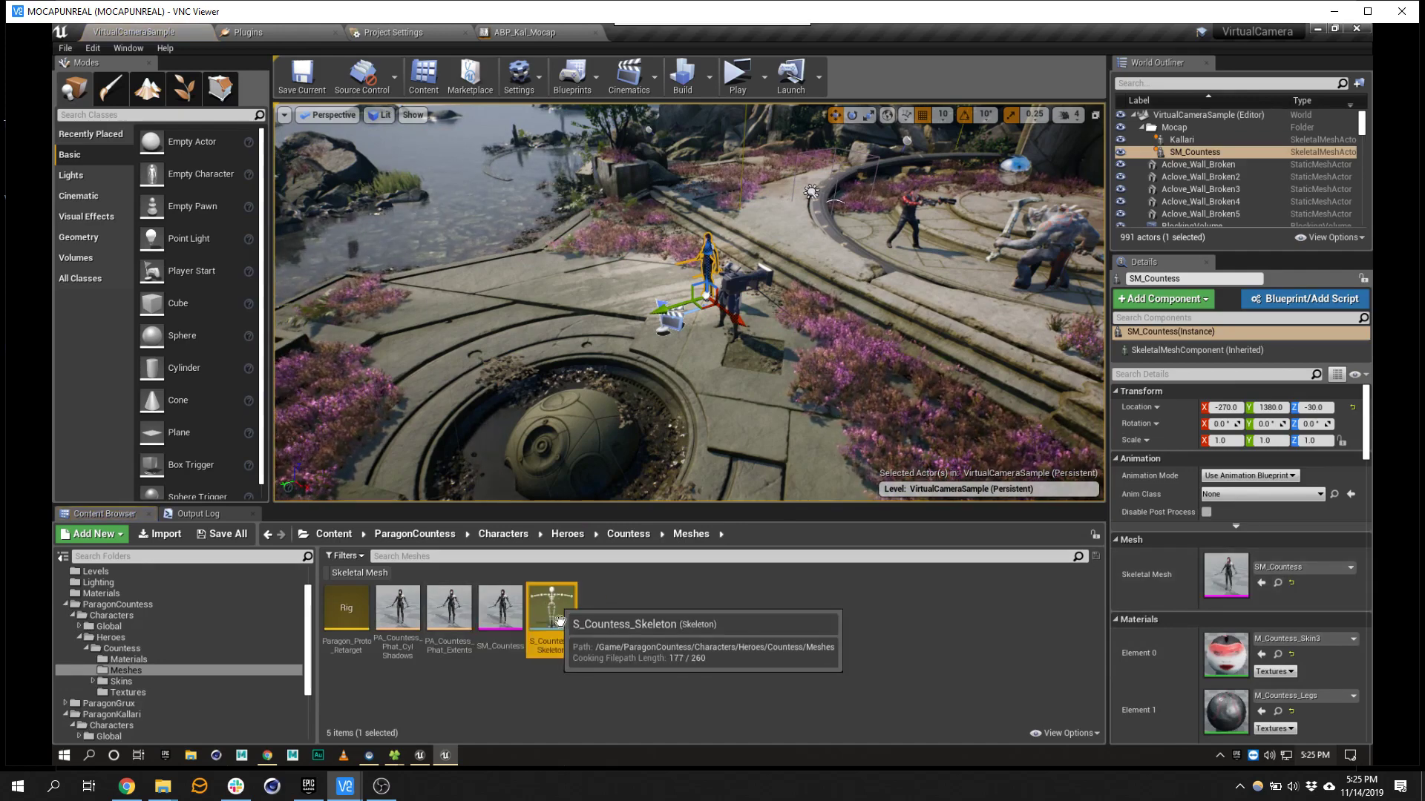
- Create an Animation Blueprint in the Countess Meshes folder with parent class OptitrackAnimInstance and target skeleton S_Countess_Skeleton
click(616, 609)
right_click(617, 609)
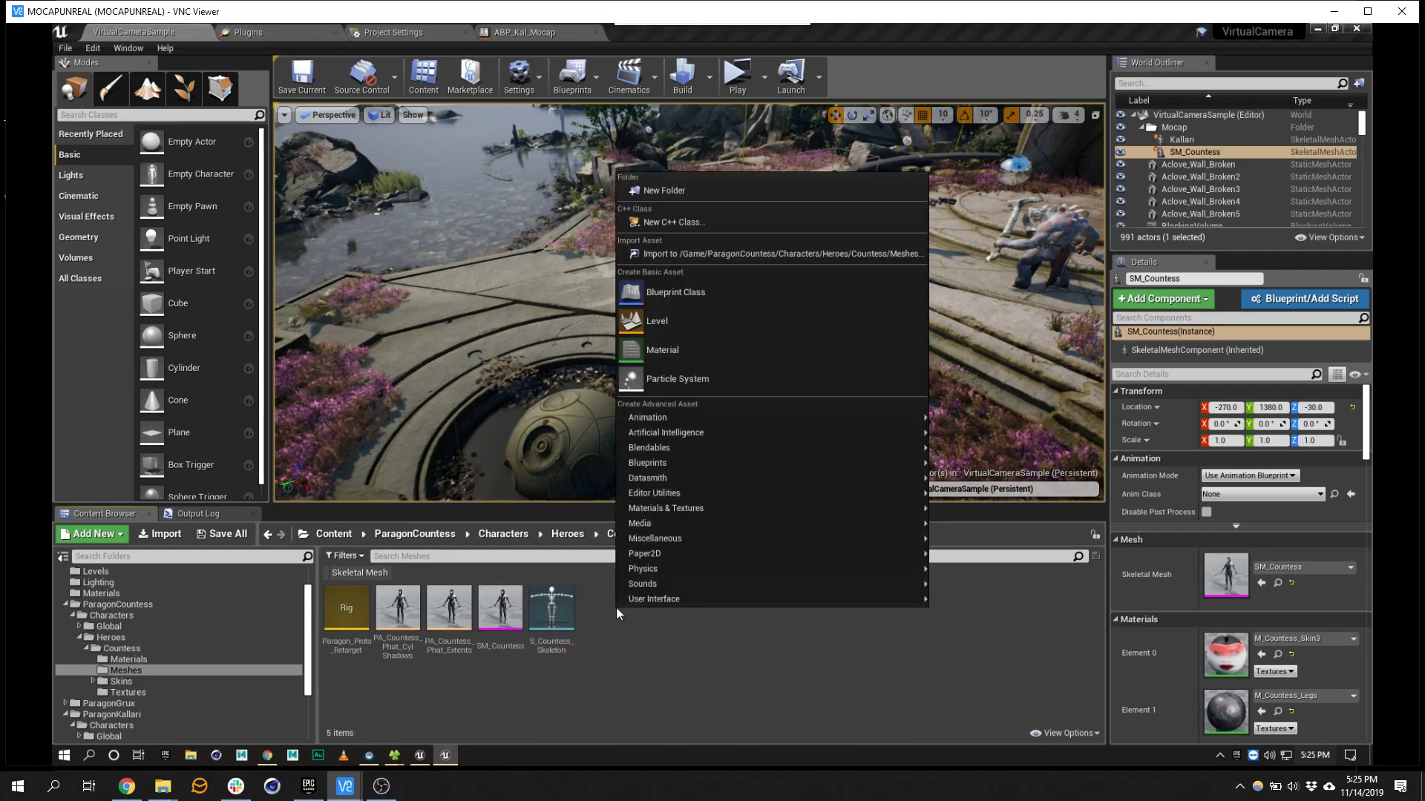
mouse_move(666, 416)
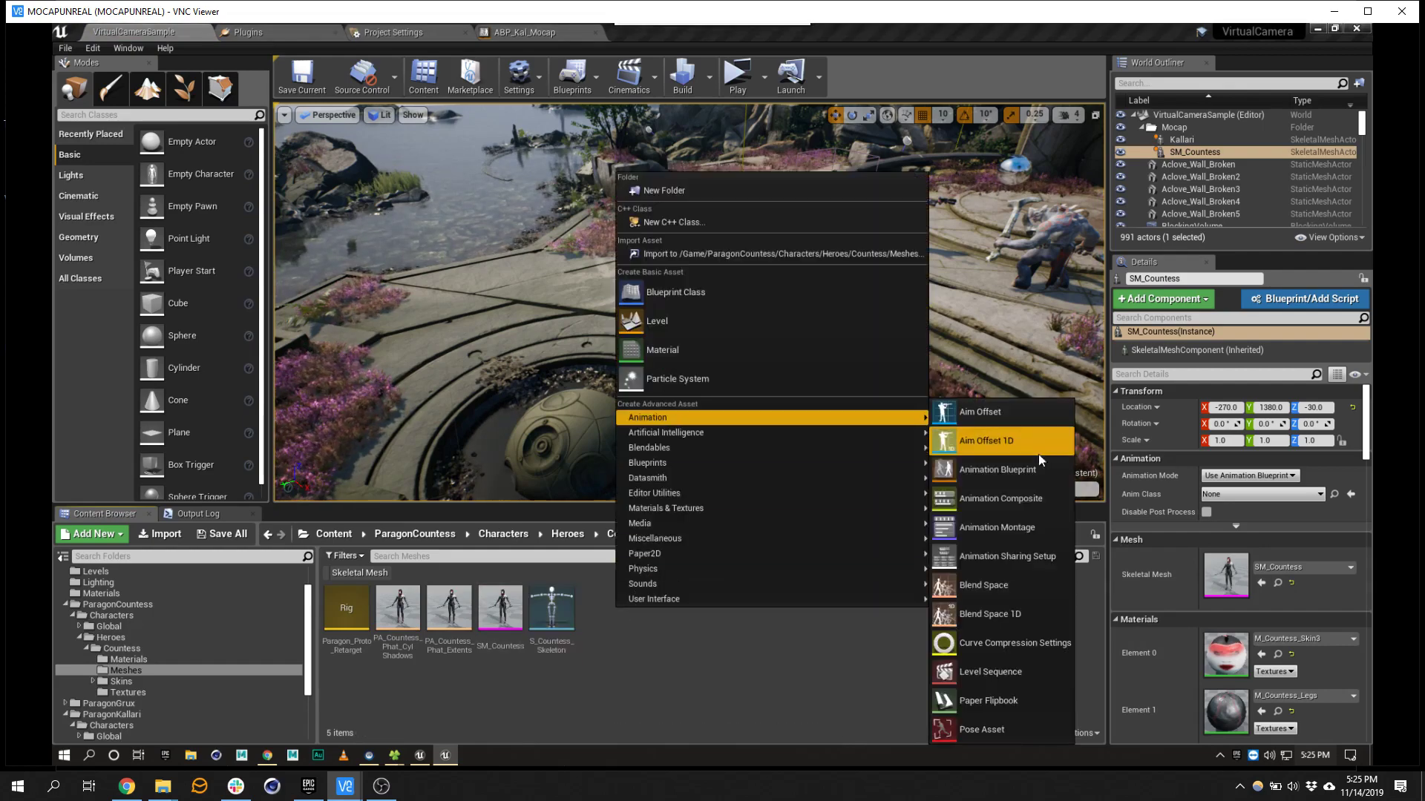
click(1023, 465)
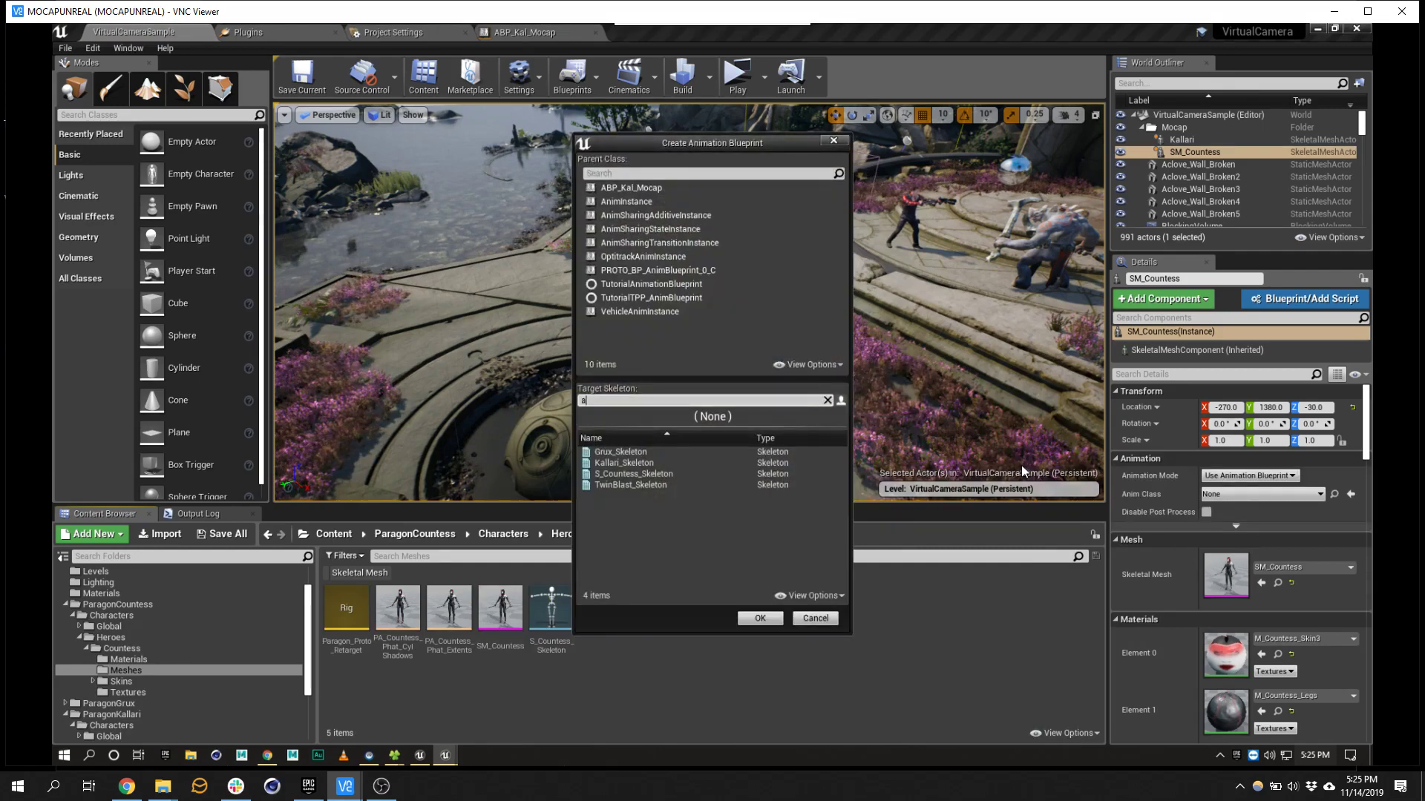
text(\)
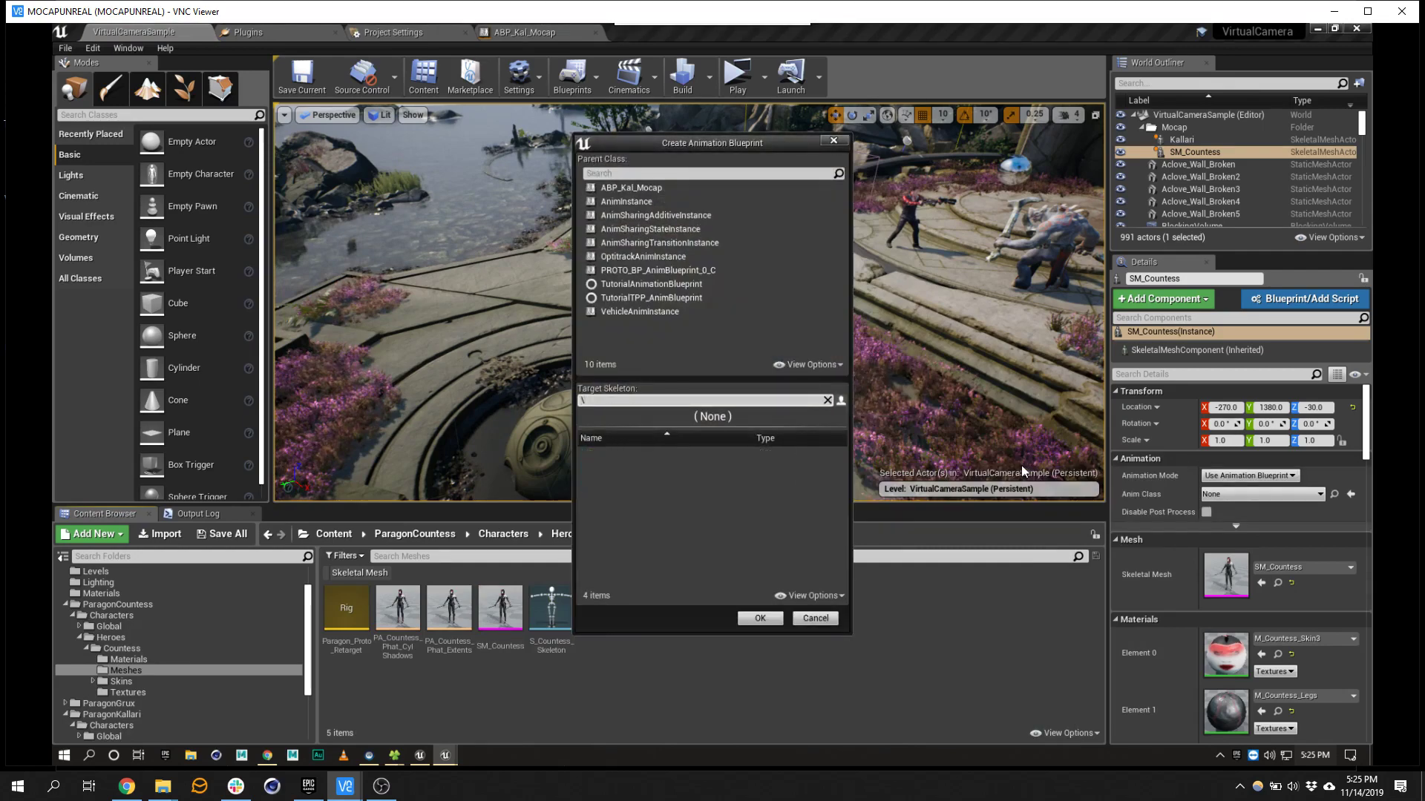
click(645, 260)
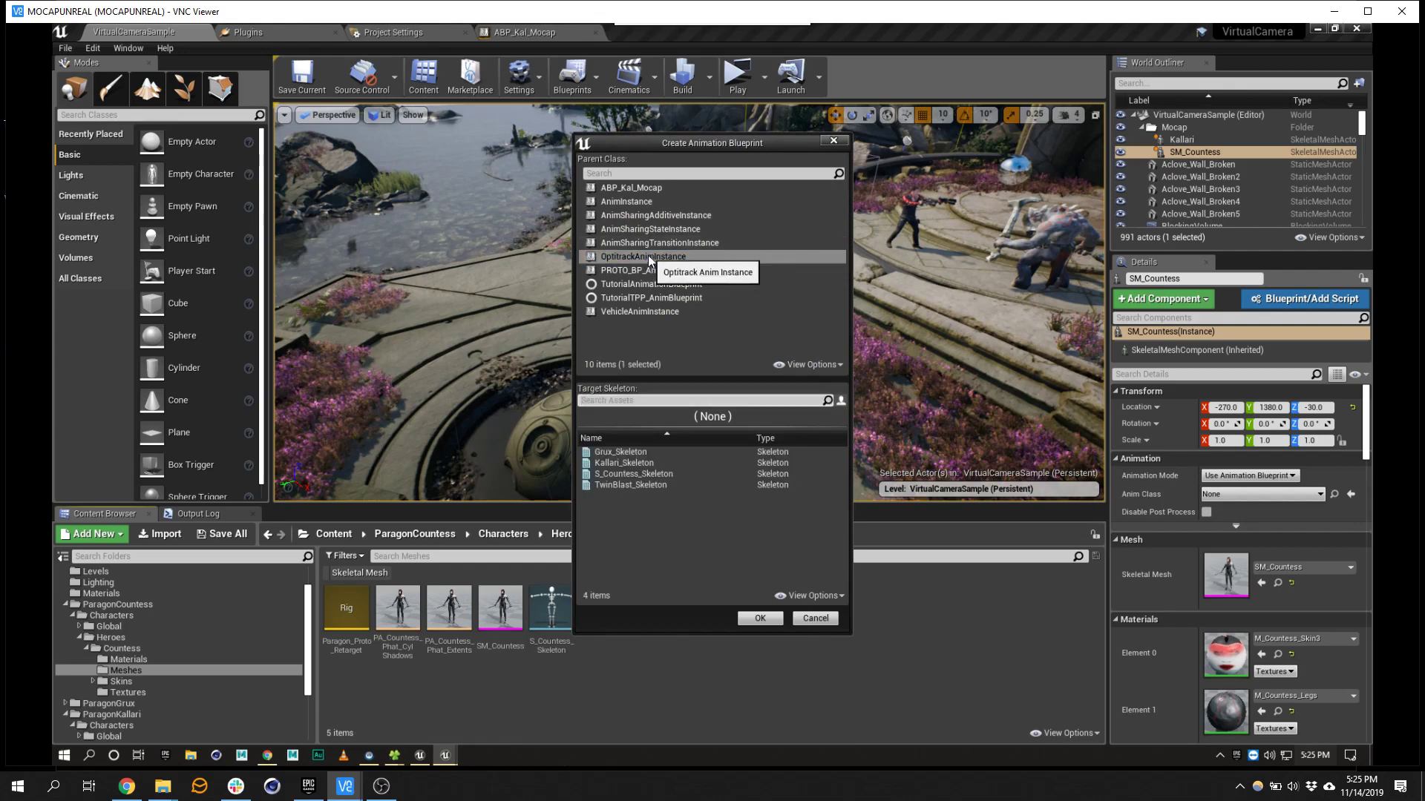
click(633, 474)
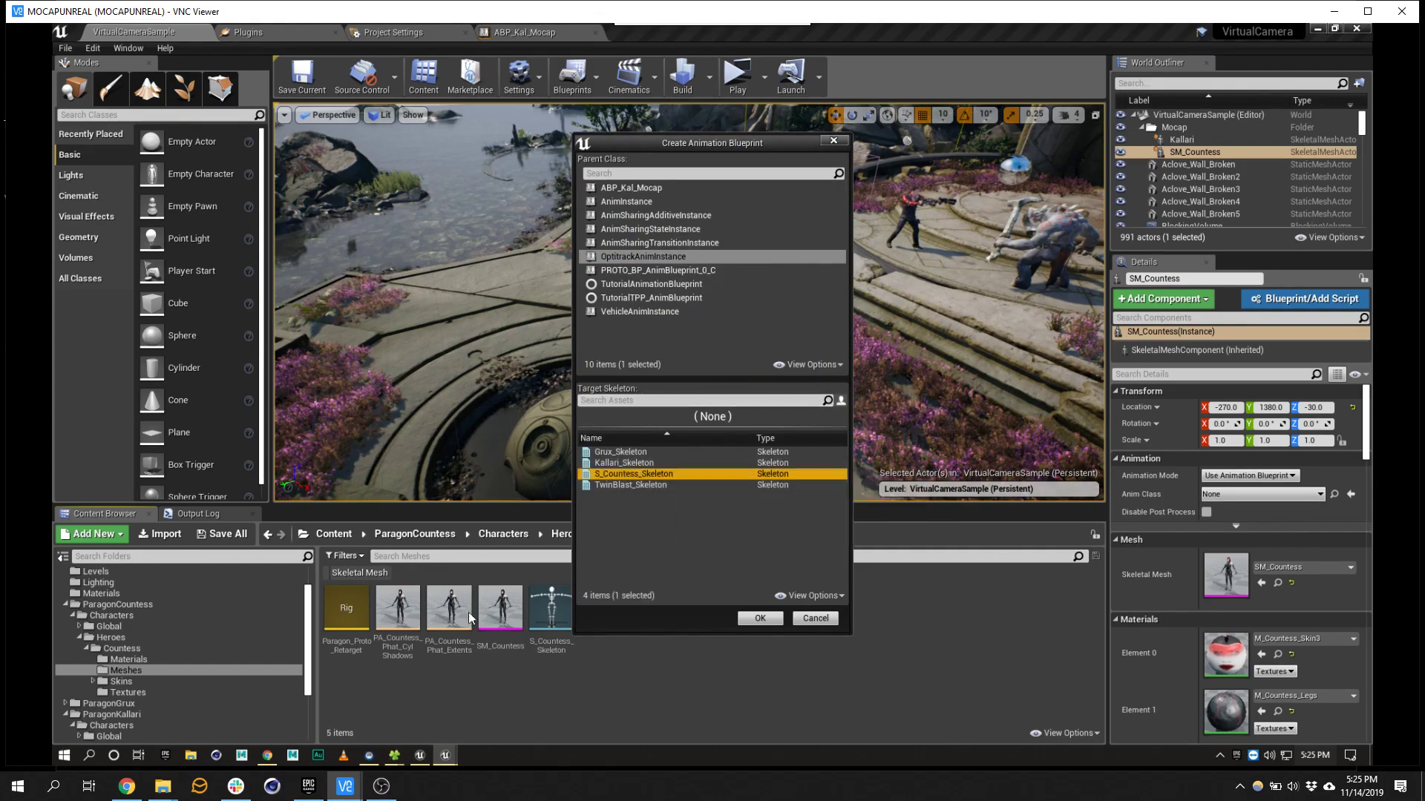
click(769, 620)
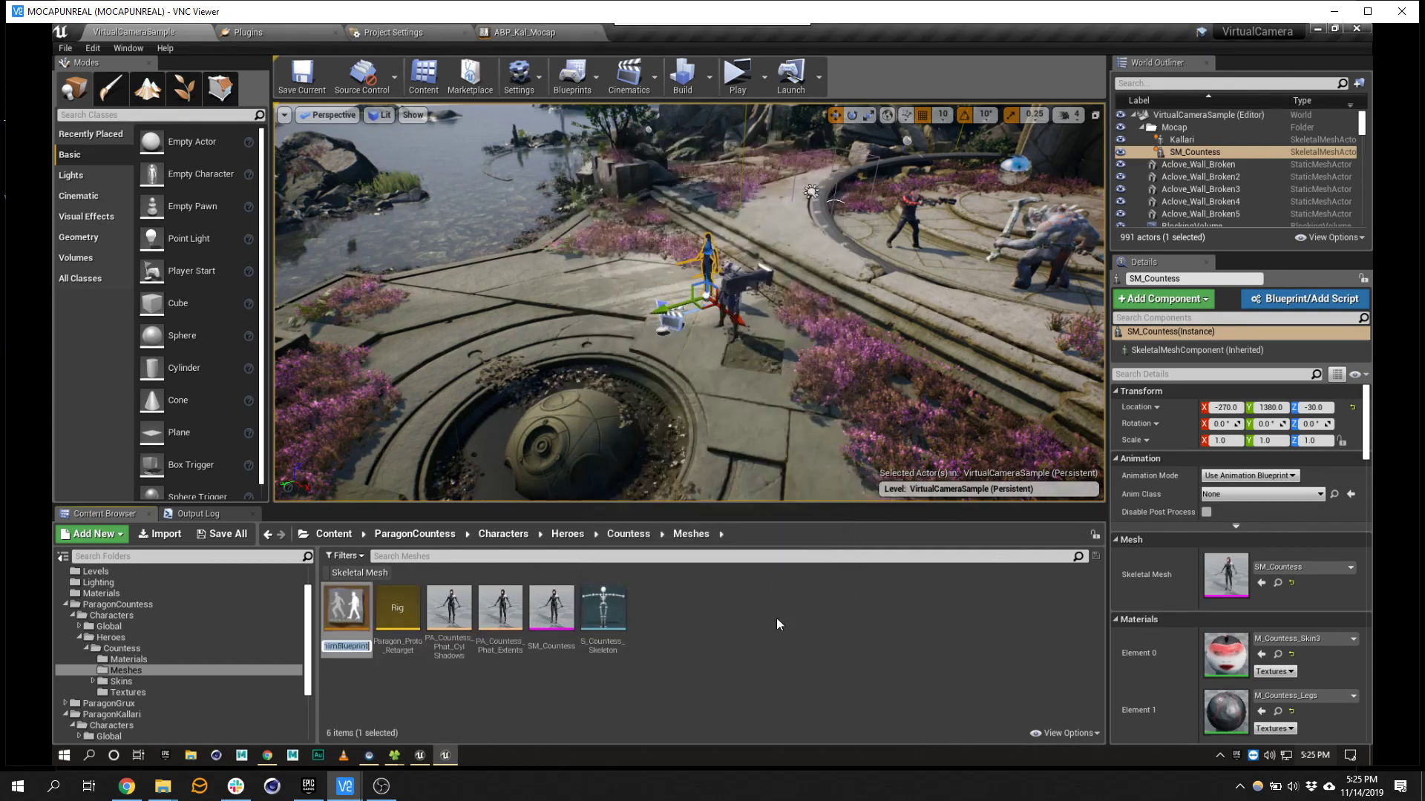
- Name the new Animation Blueprint ABP_Countess_Mocap and open it
text(ABP_)
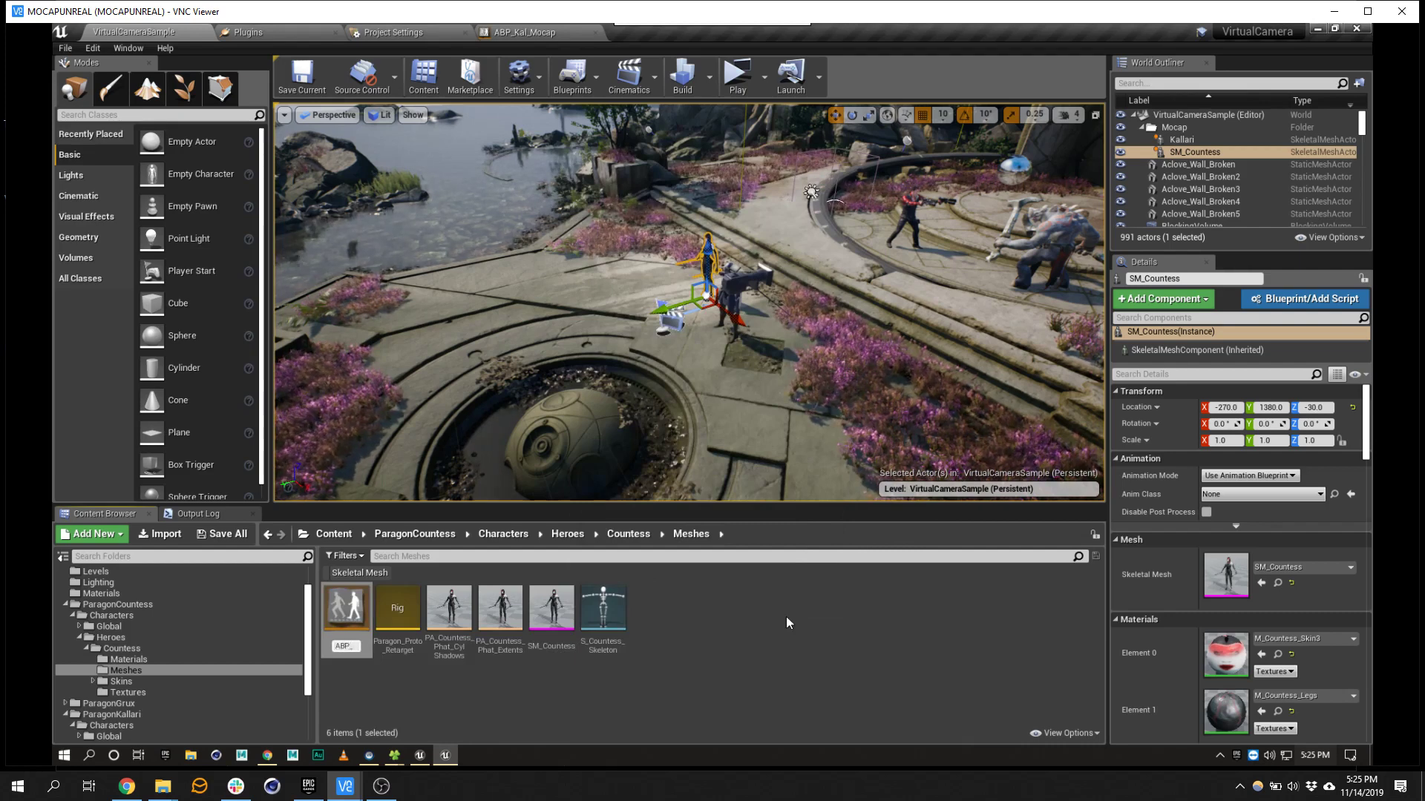
text(Counte)
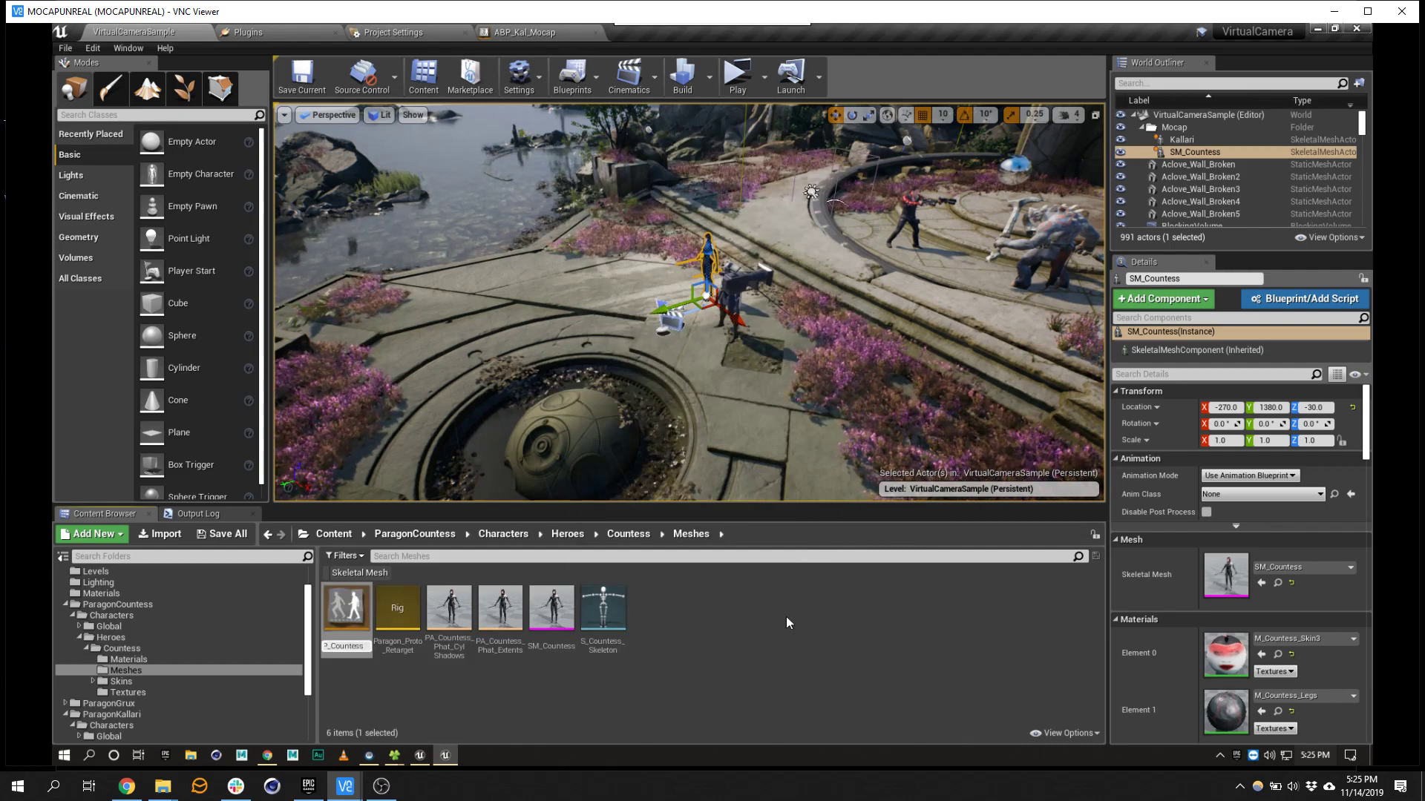
text(ss_Mocap)
key(Return)
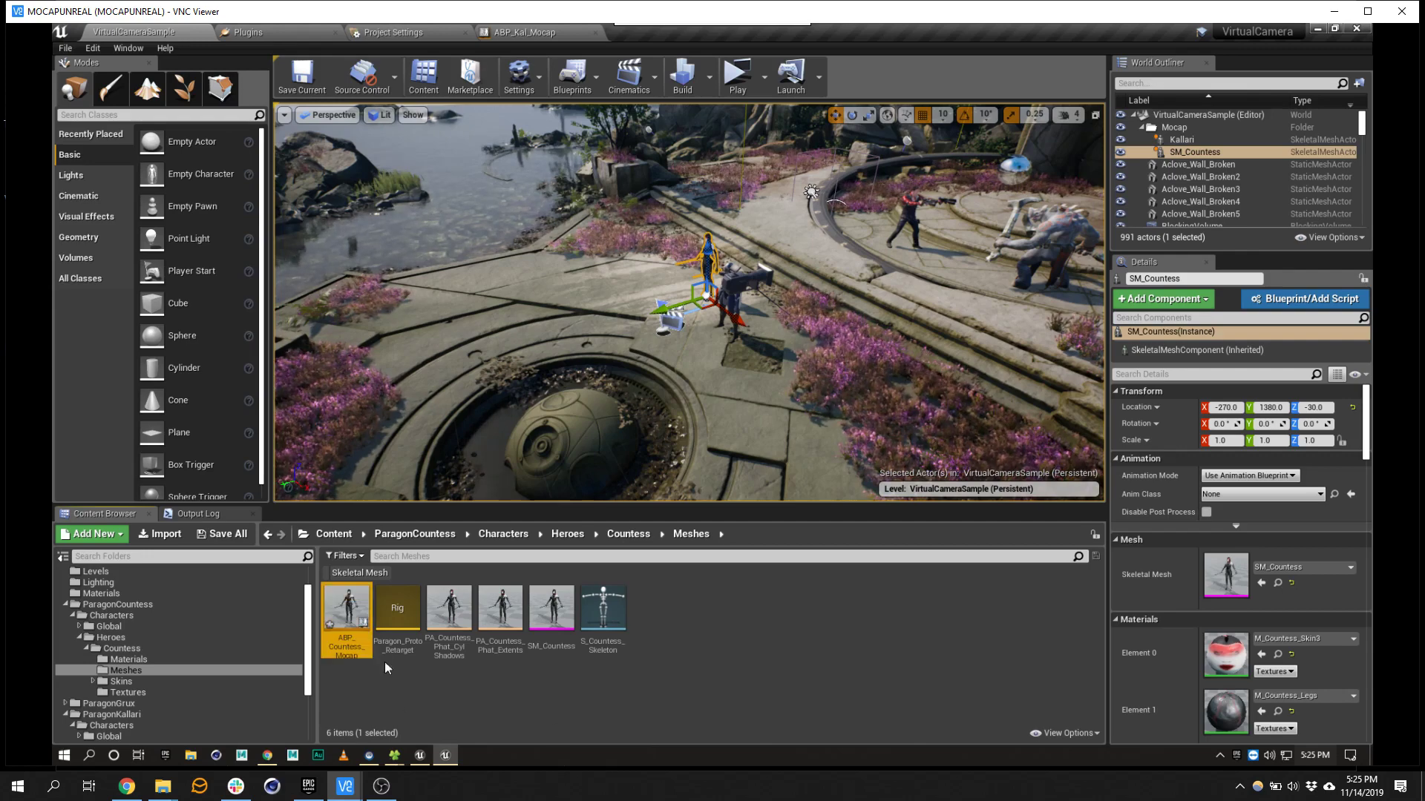
double_click(346, 607)
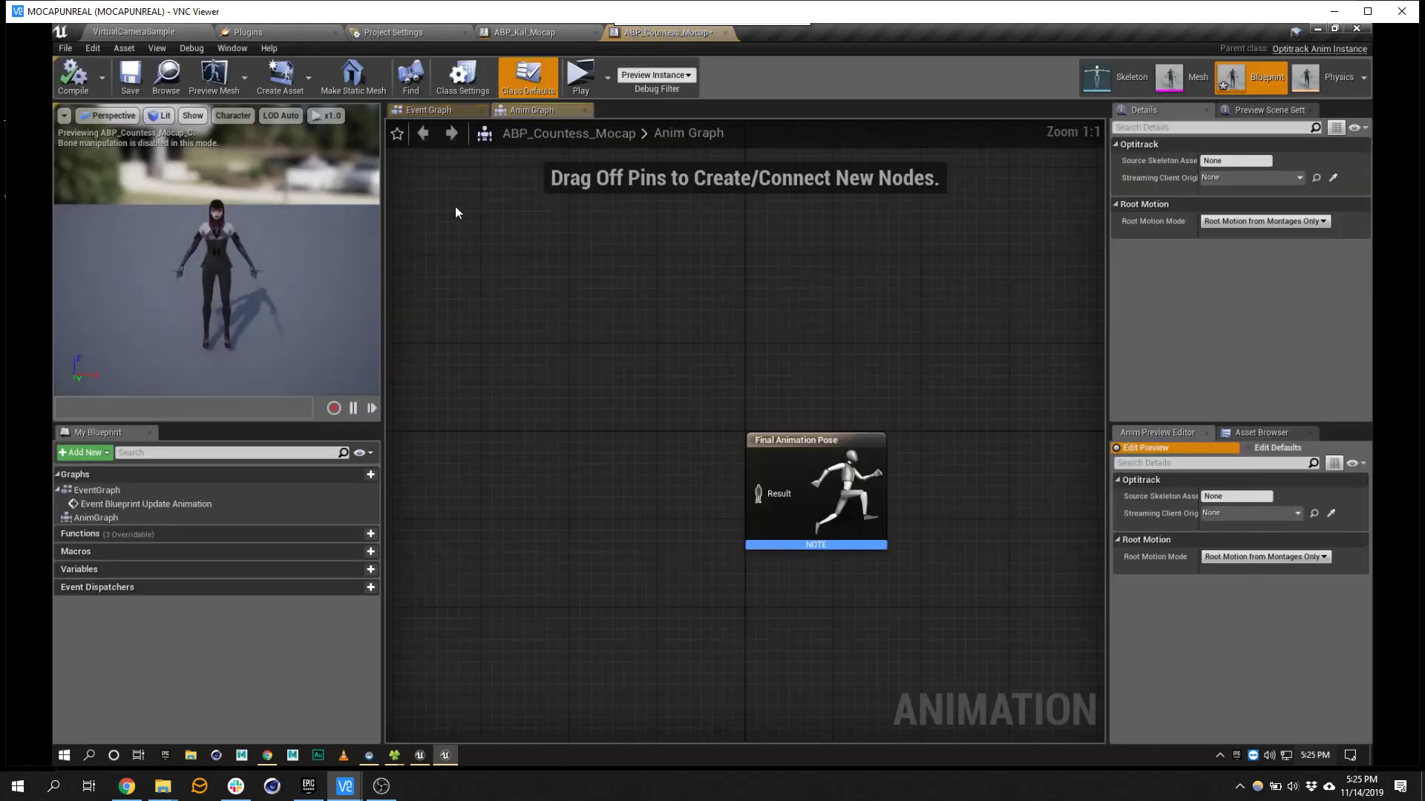
- Add an OptiTrack Skeleton node connected to the Final Animation Pose's Result and auto-fill its bone mappings
right_click(494, 414)
text(s)
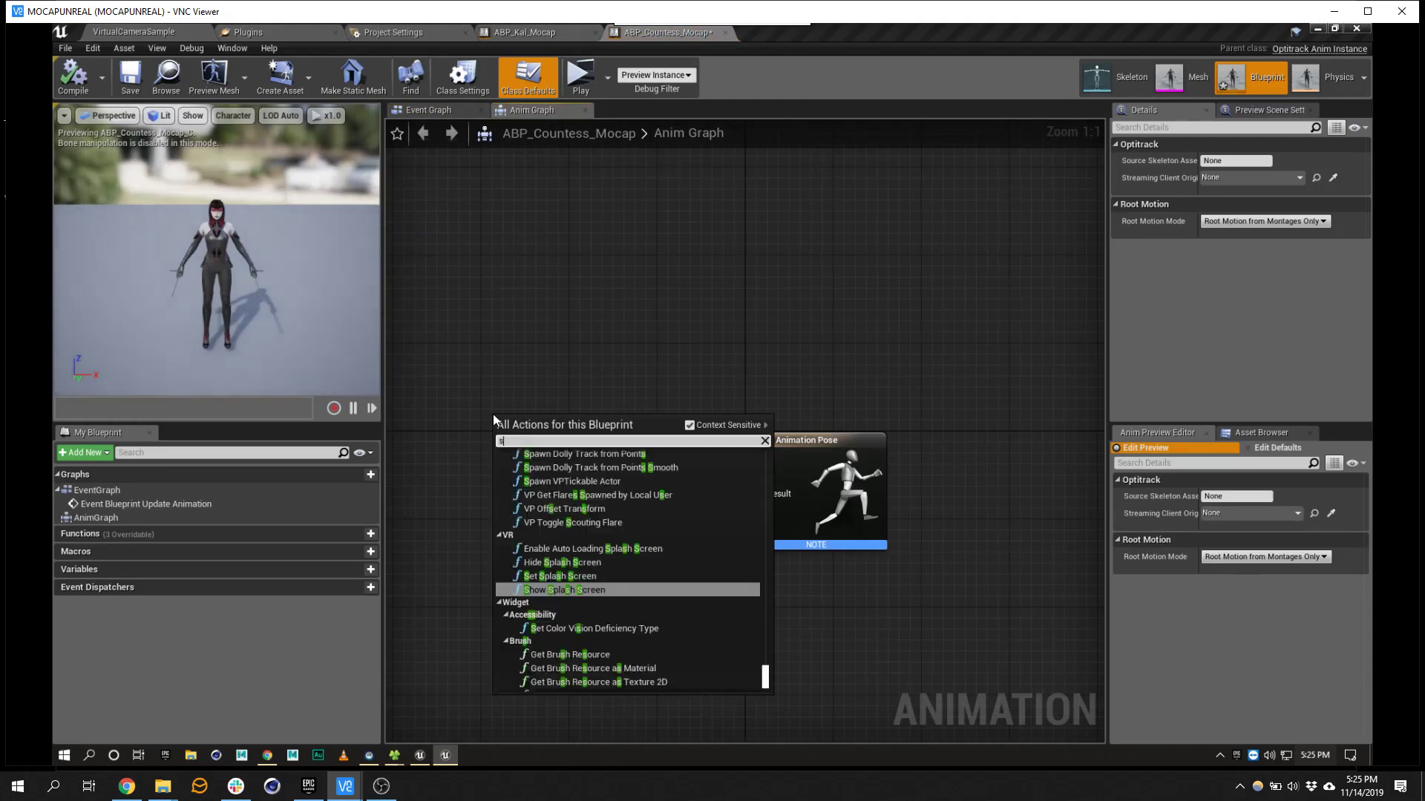
text(keleton)
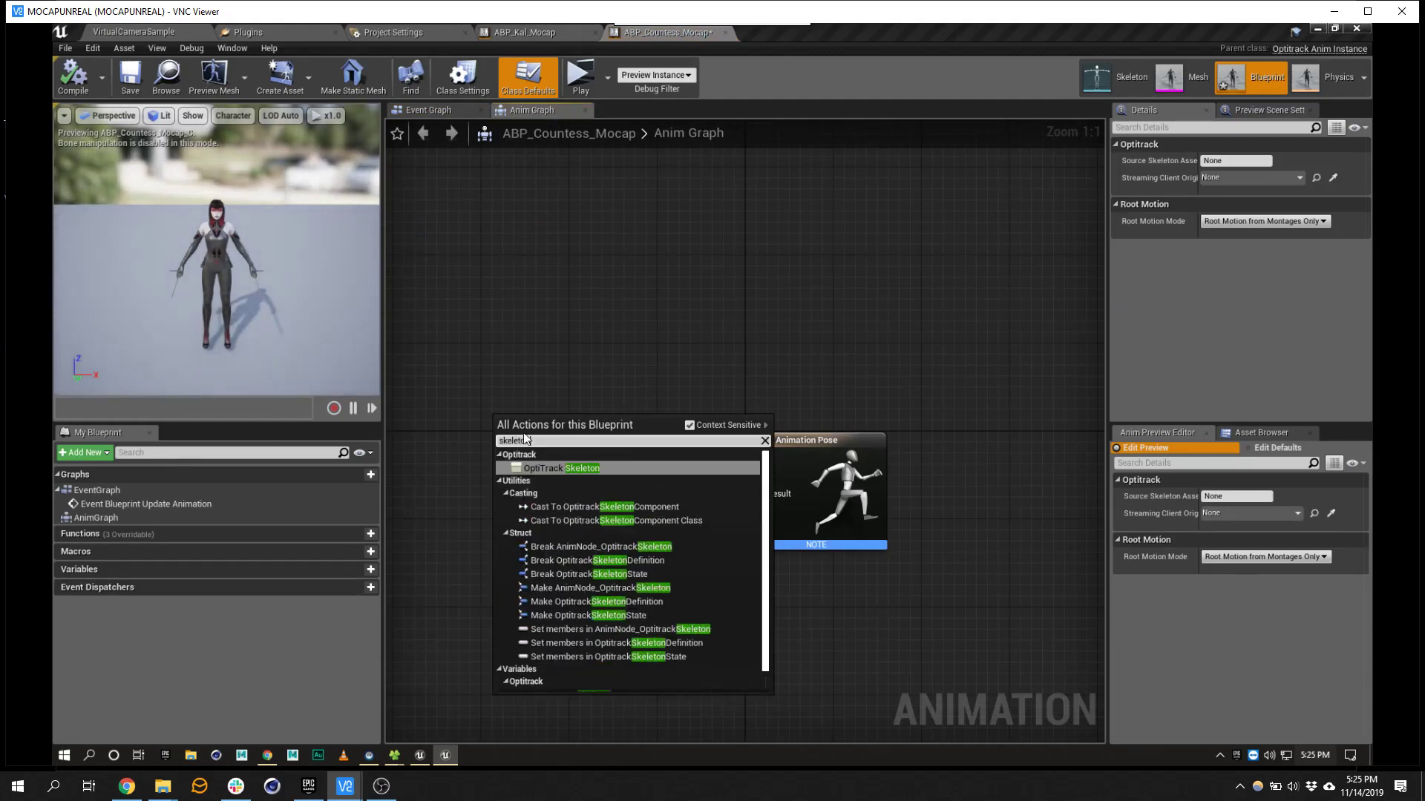
click(555, 469)
drag(644, 441, 784, 505)
click(568, 417)
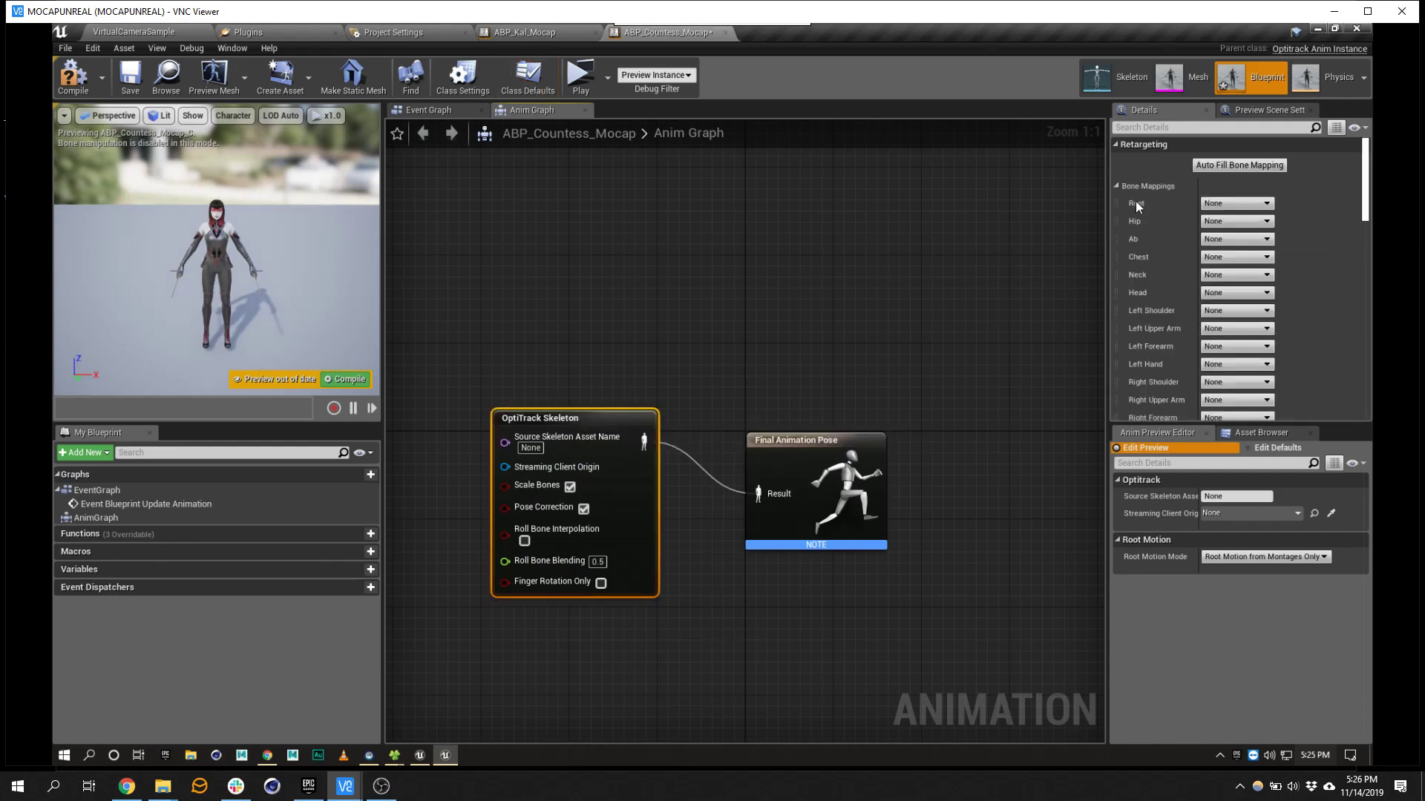
click(1275, 166)
- In ABP_Countess_Mocap, add a Get Source Skeleton Asset Name node feeding the OptiTrack Skeleton's Source Skeleton Asset Name input
right_drag(509, 271, 734, 275)
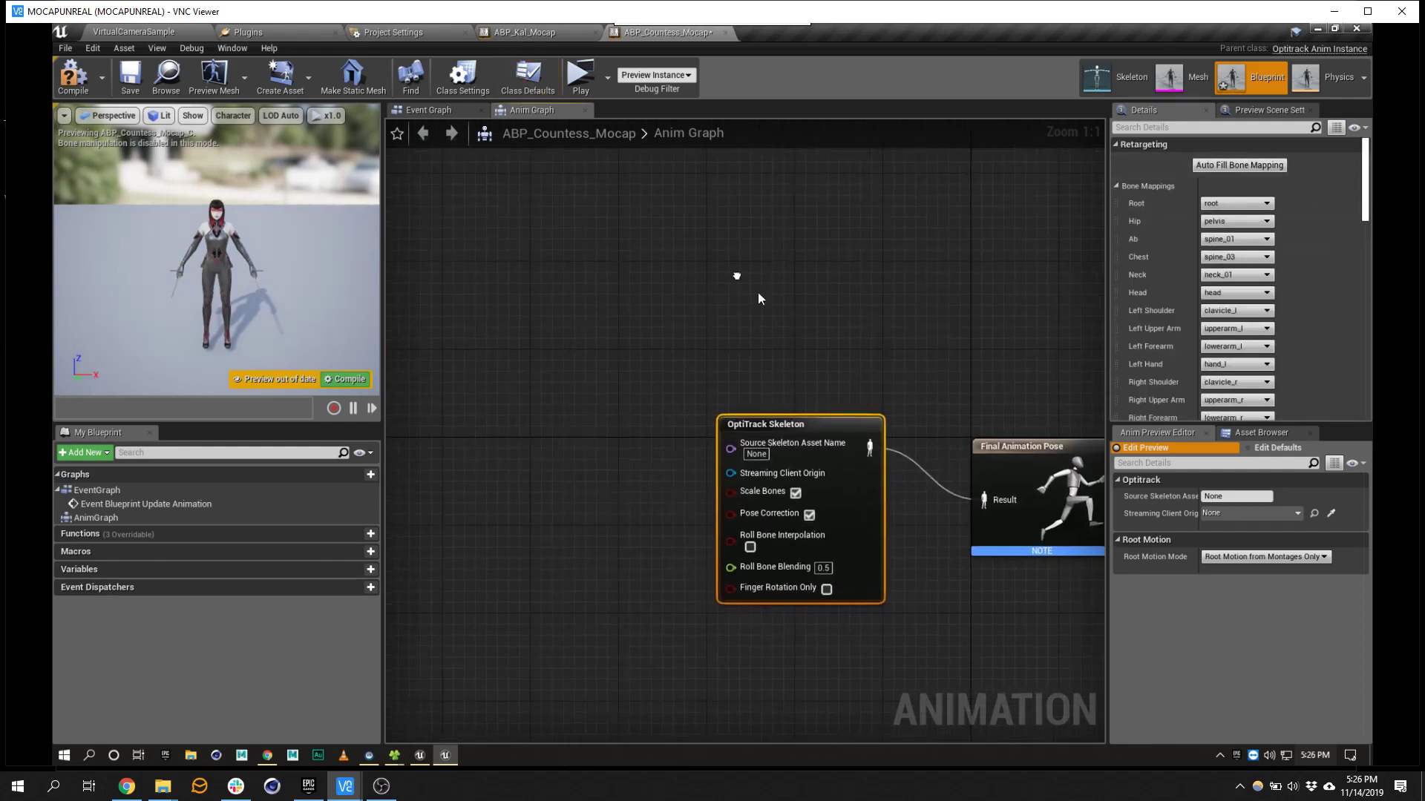
drag(731, 446, 627, 313)
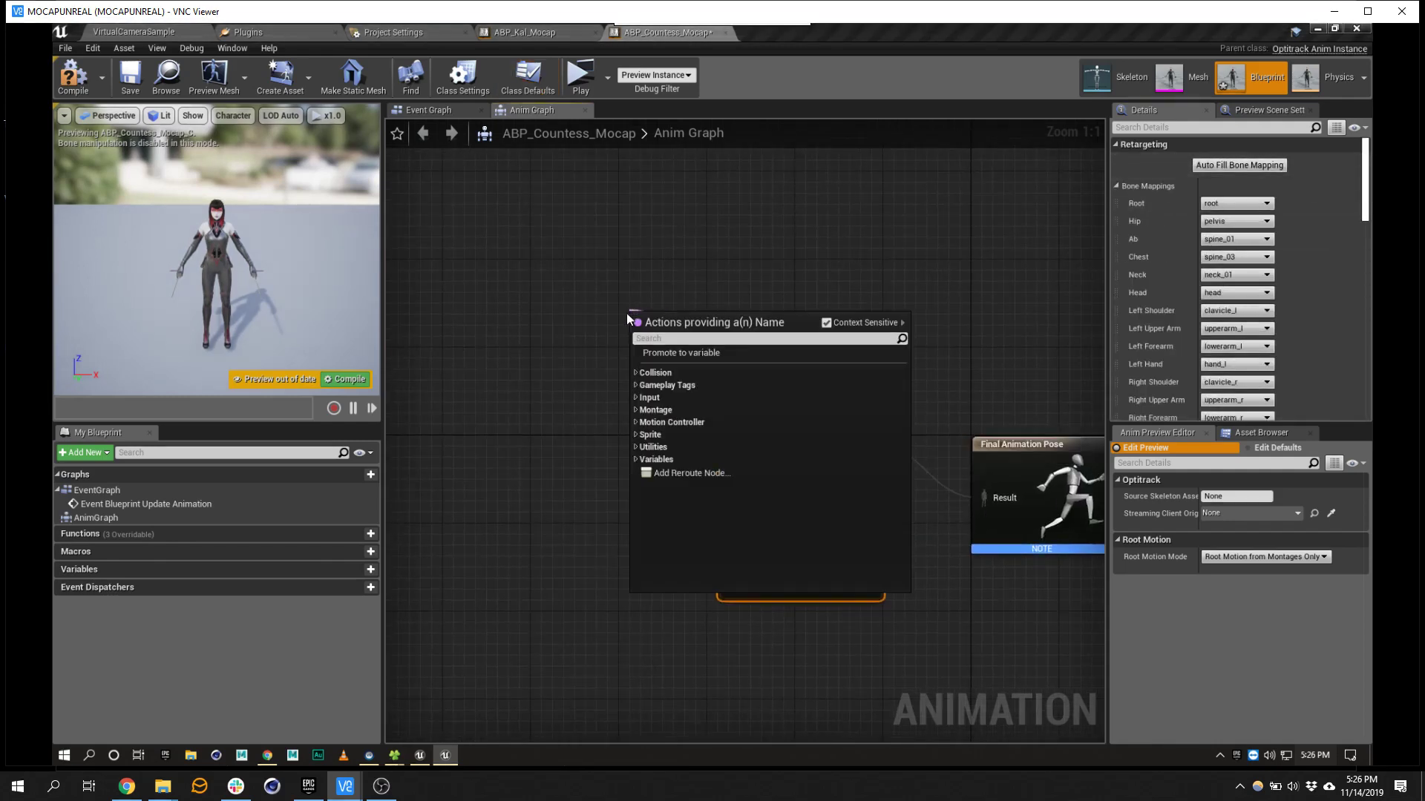
click(857, 236)
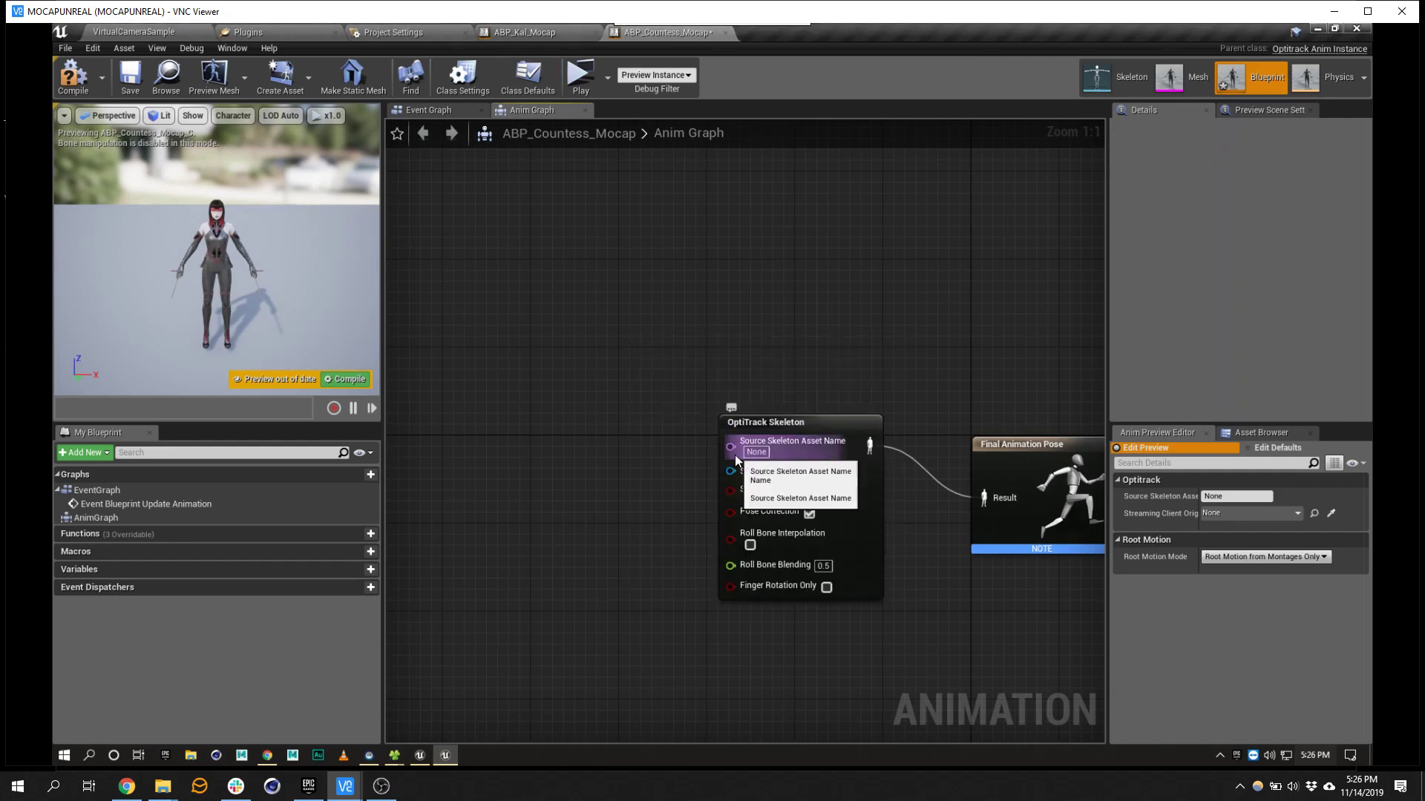
drag(731, 446, 663, 377)
text(getsou)
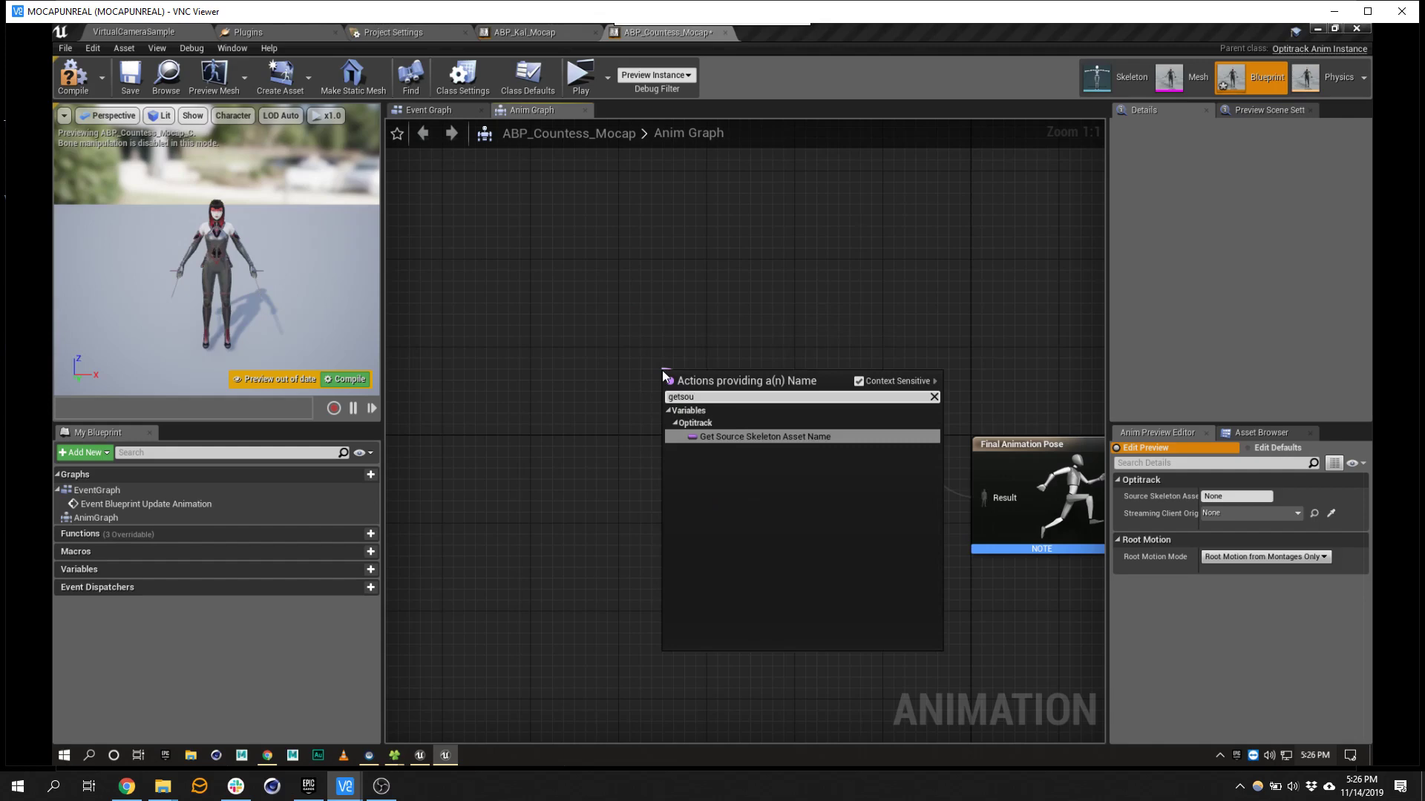
key(Return)
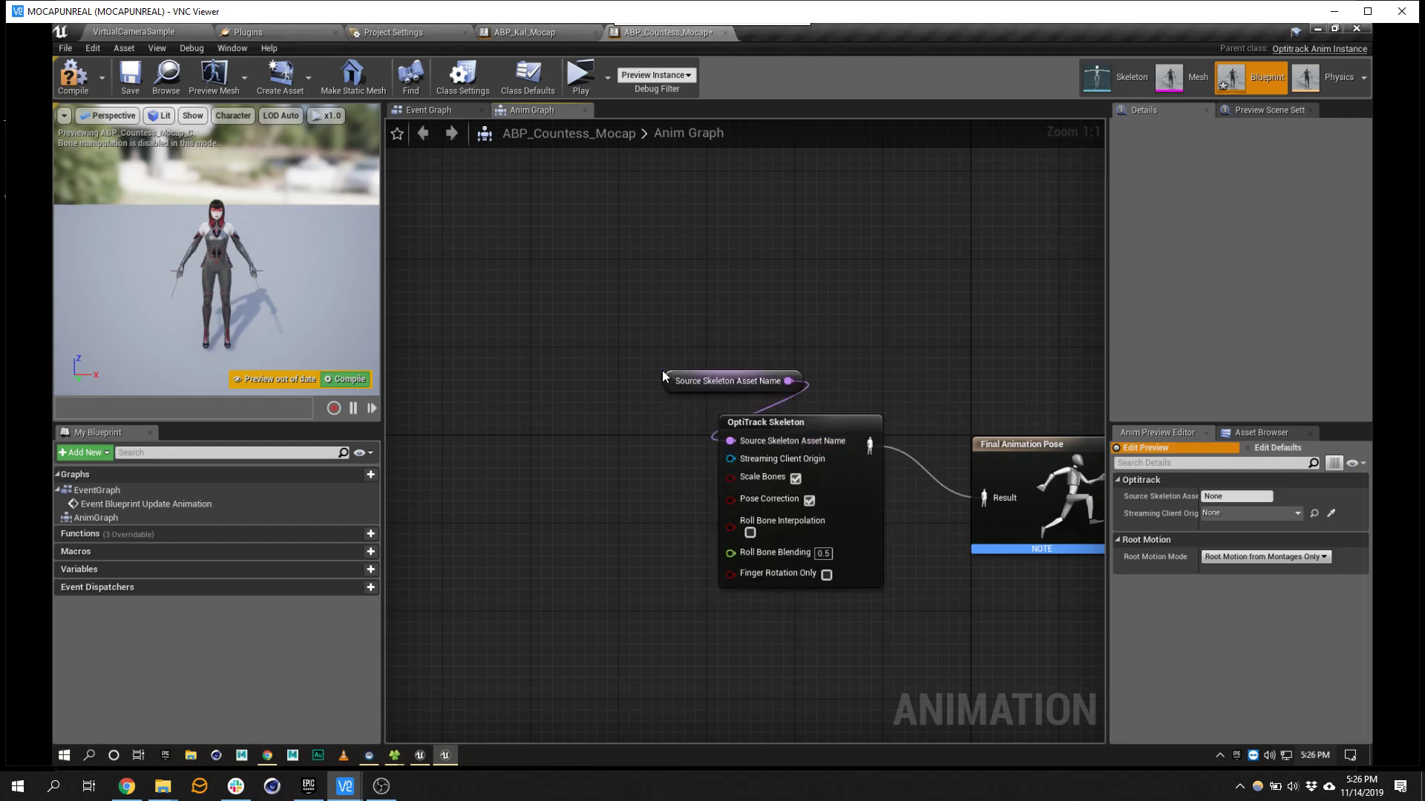
- Add a Get Streaming Client Origin node feeding the OptiTrack Skeleton's Streaming Client Origin input, and compile and save ABP_Countess_Mocap
drag(773, 459, 574, 515)
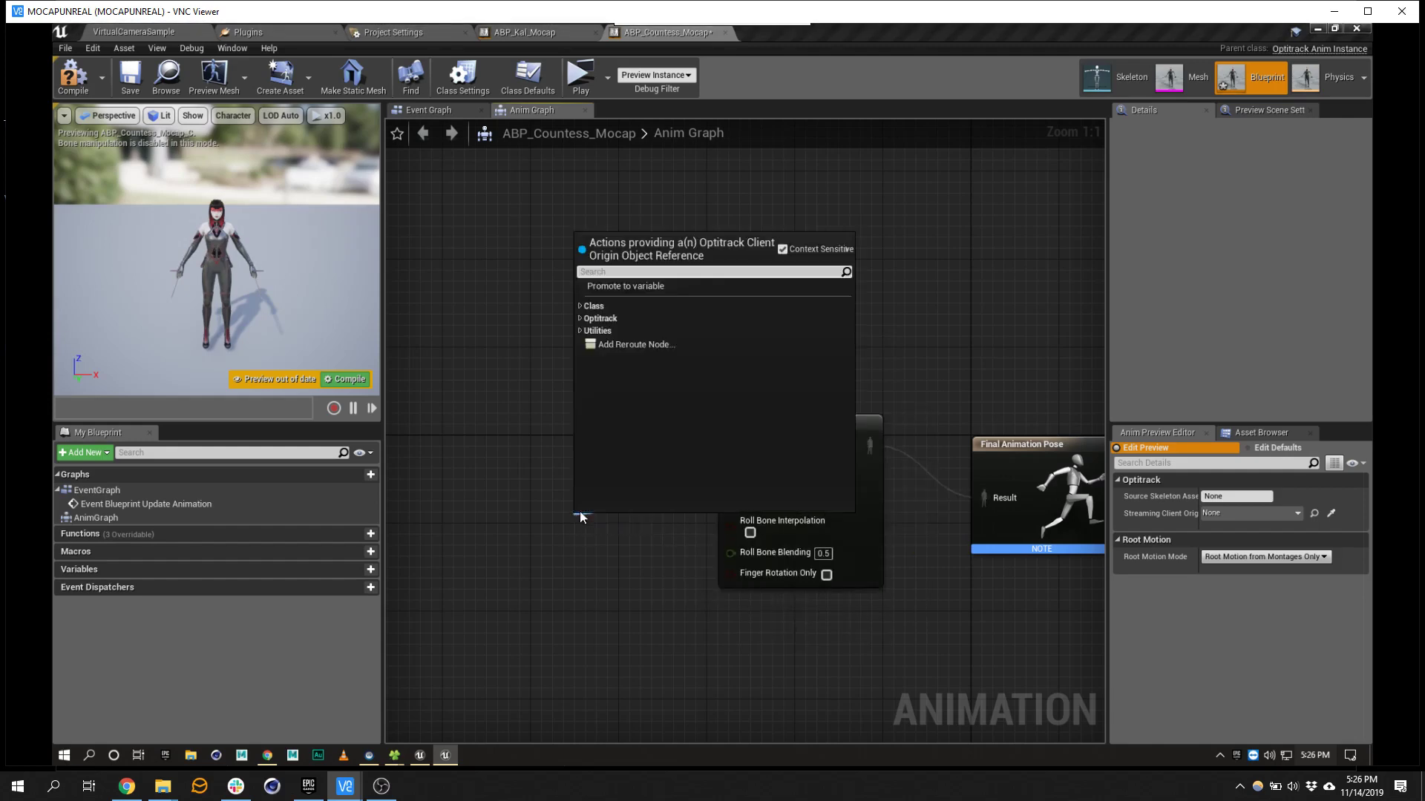
text(getstre)
key(Return)
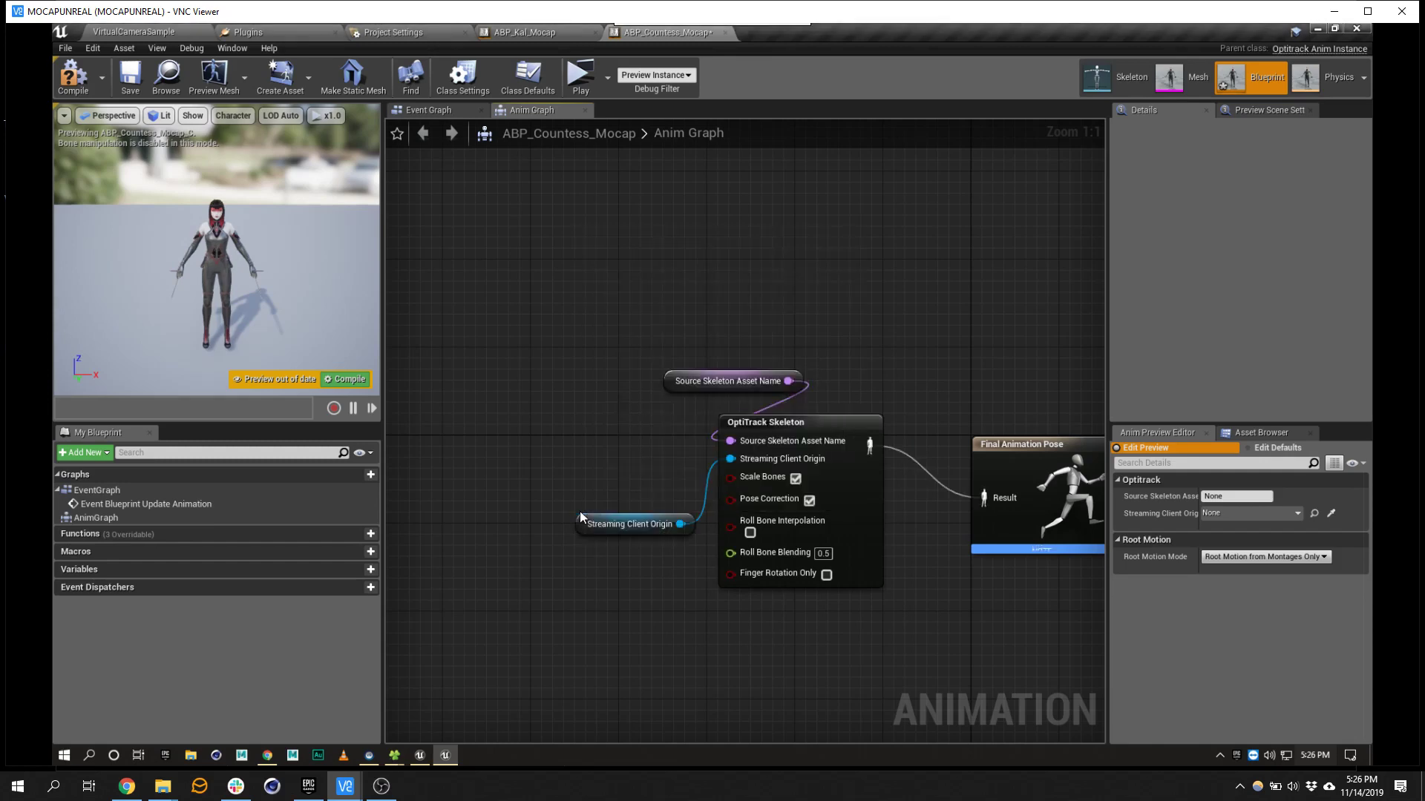
click(73, 74)
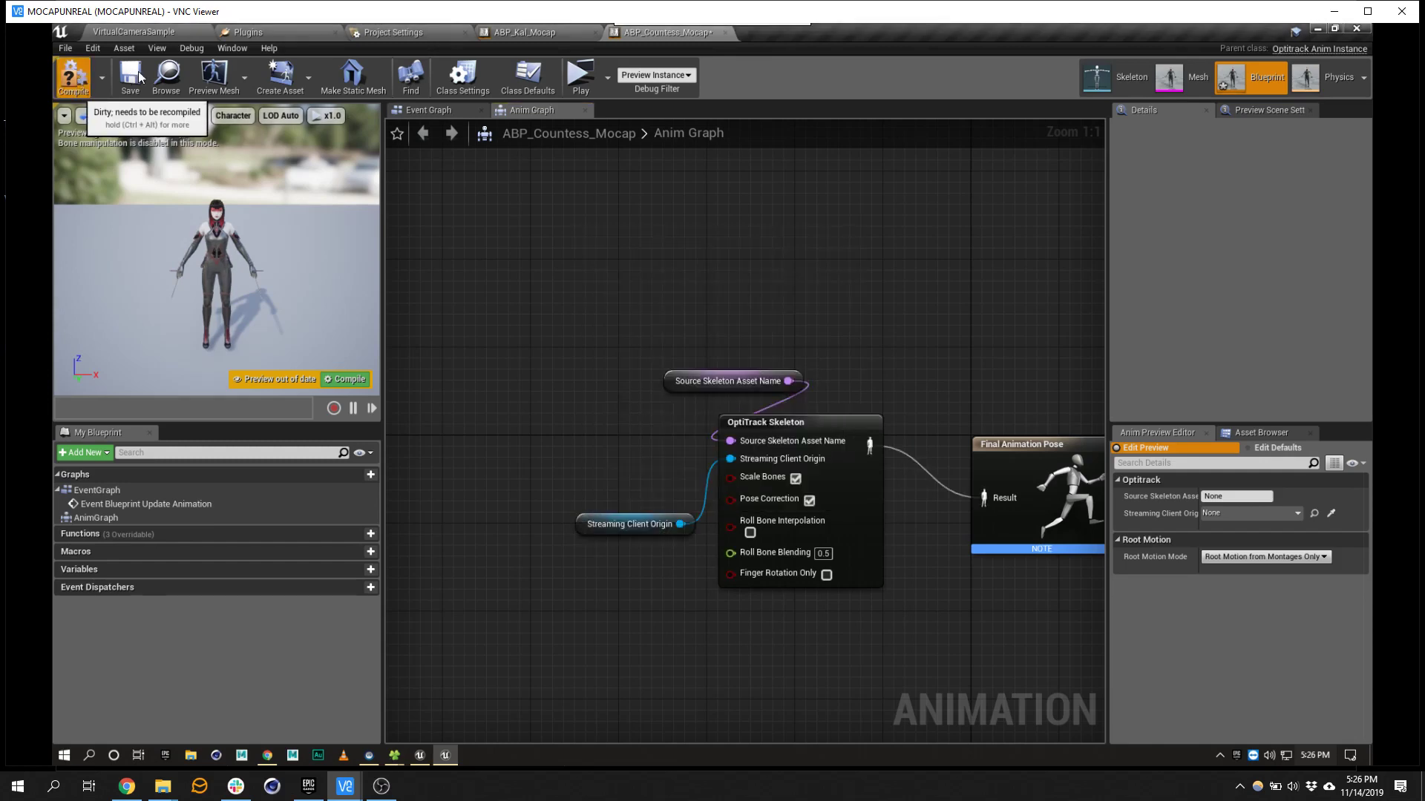
click(131, 80)
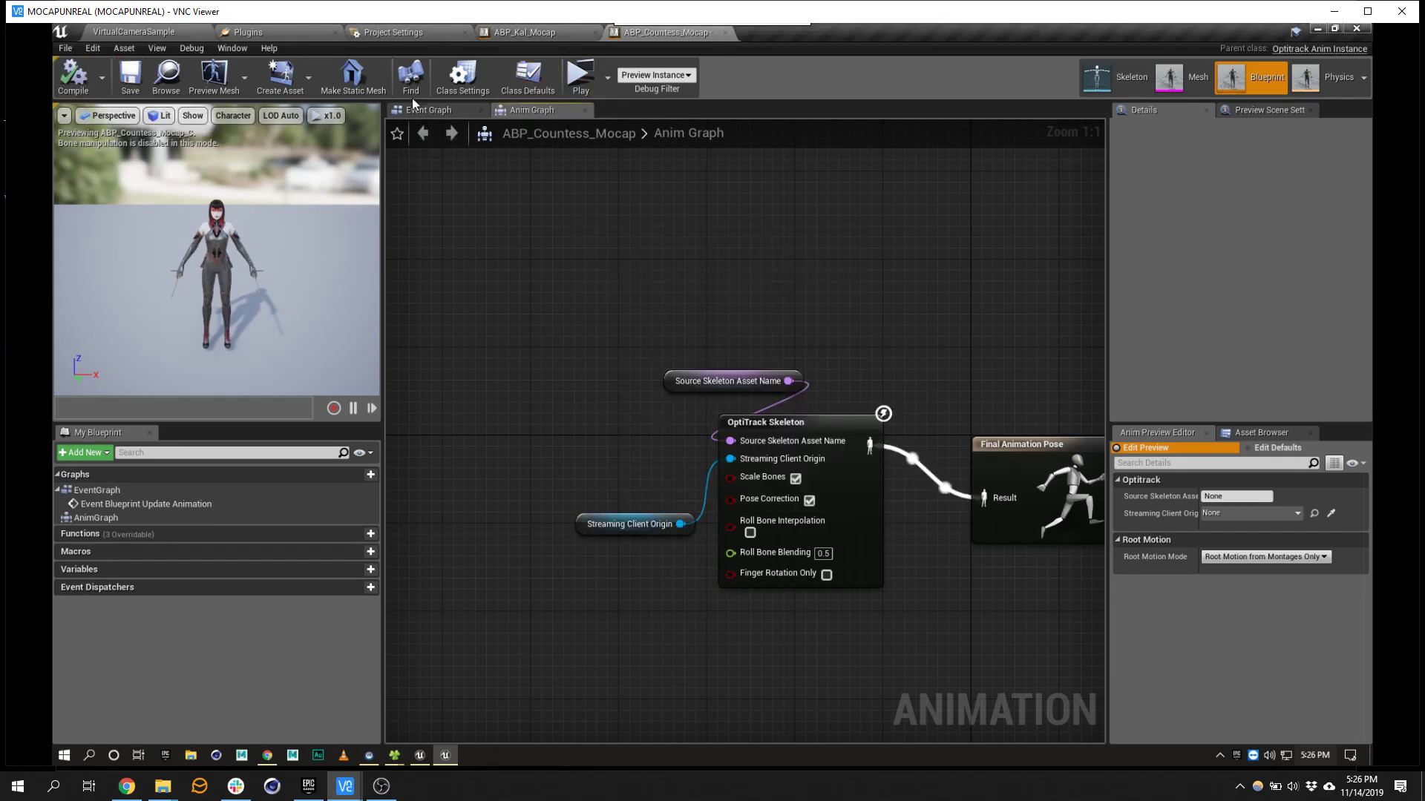
- In the VirtualCameraSample level, set the SM_Countess actor's Anim Class to ABP_Countess_Mocap
click(147, 33)
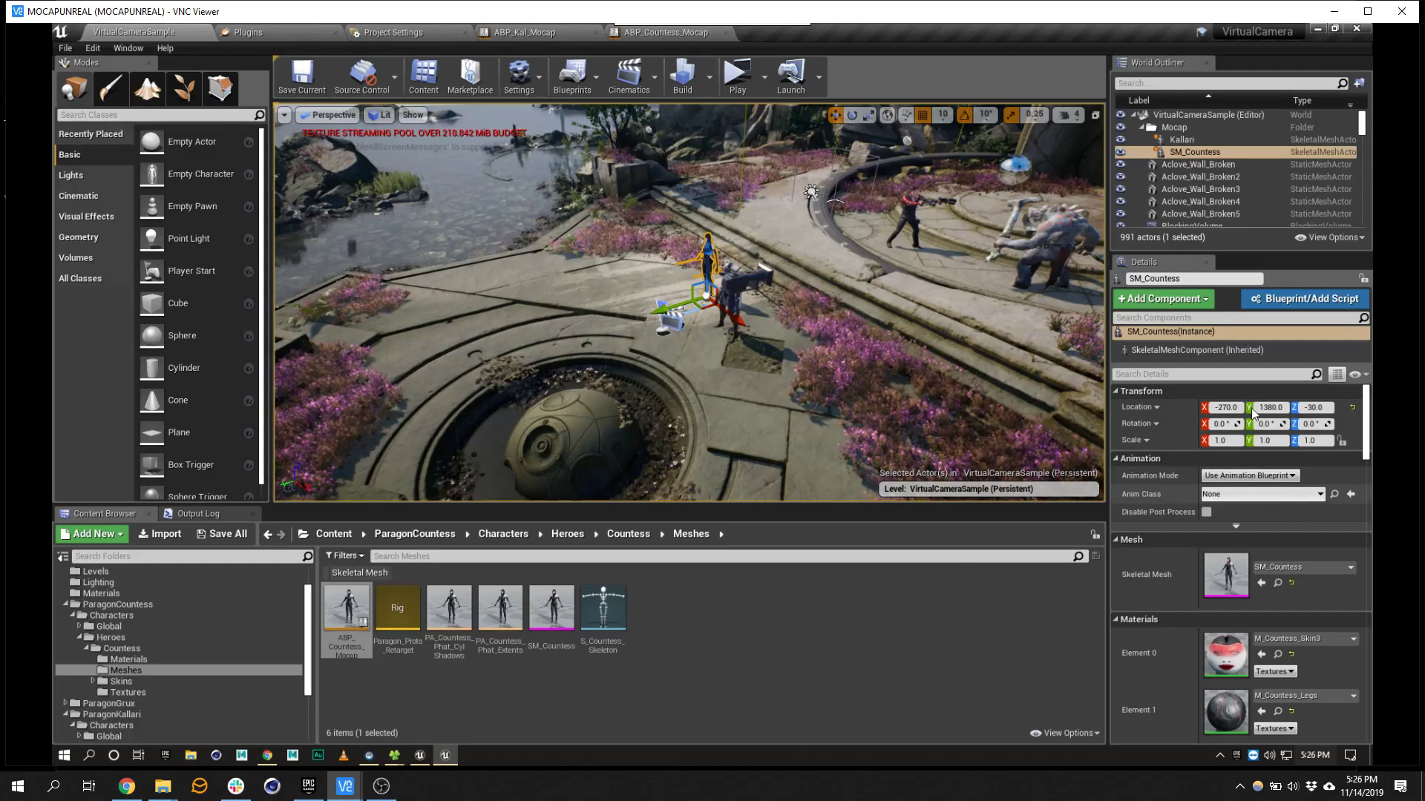
click(1282, 496)
click(1243, 253)
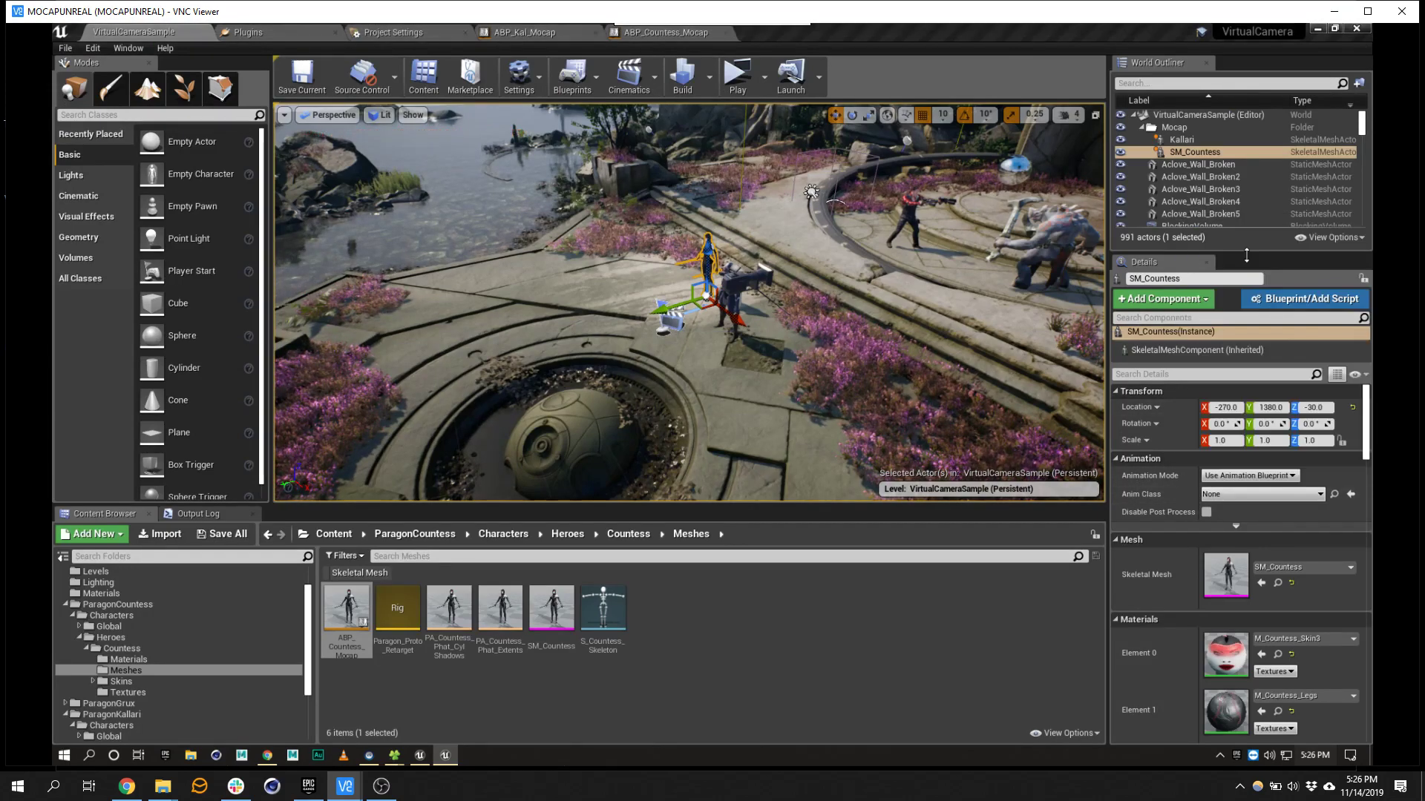
- Select the Kallari actor in the level and set its Anim Class to ABP_Kal_Mocap
click(733, 281)
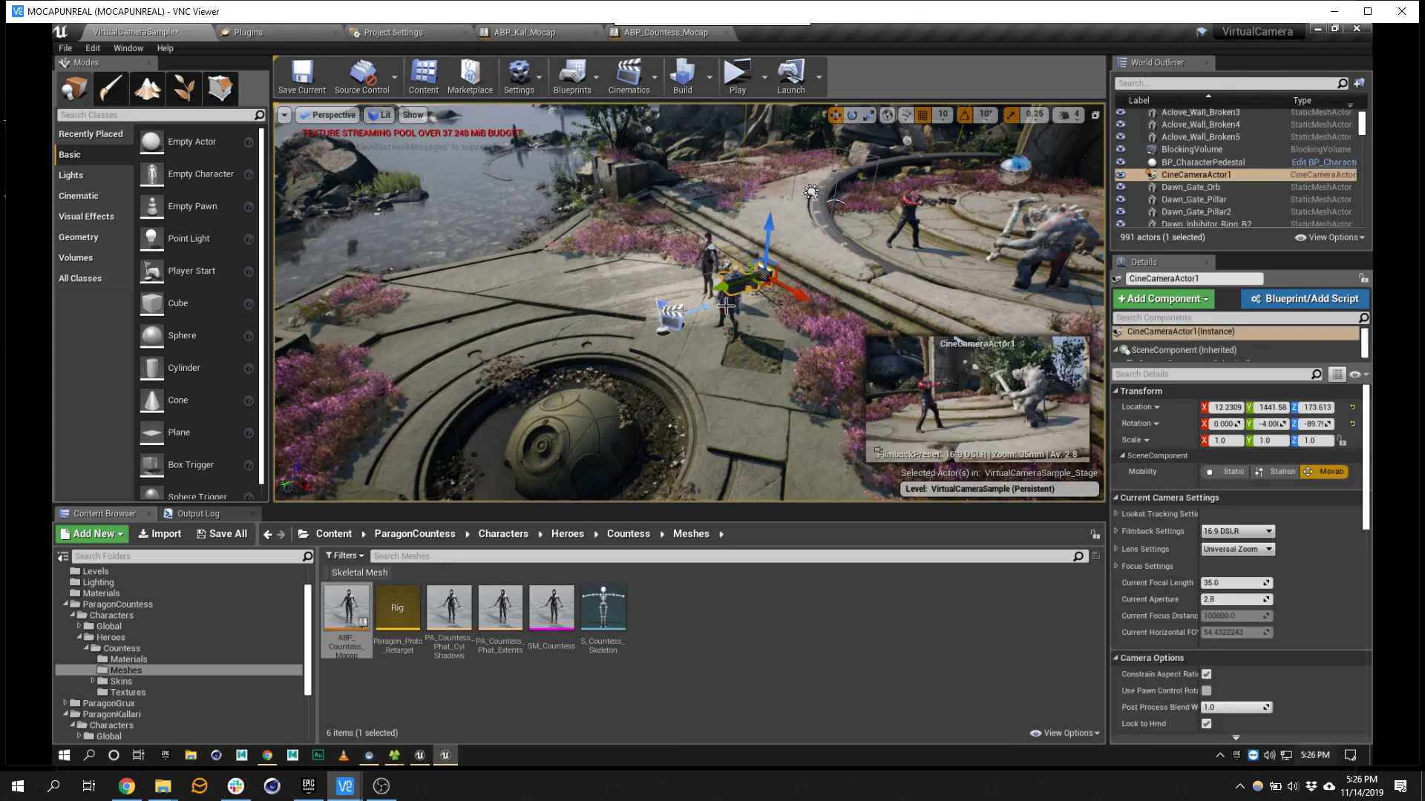
click(725, 305)
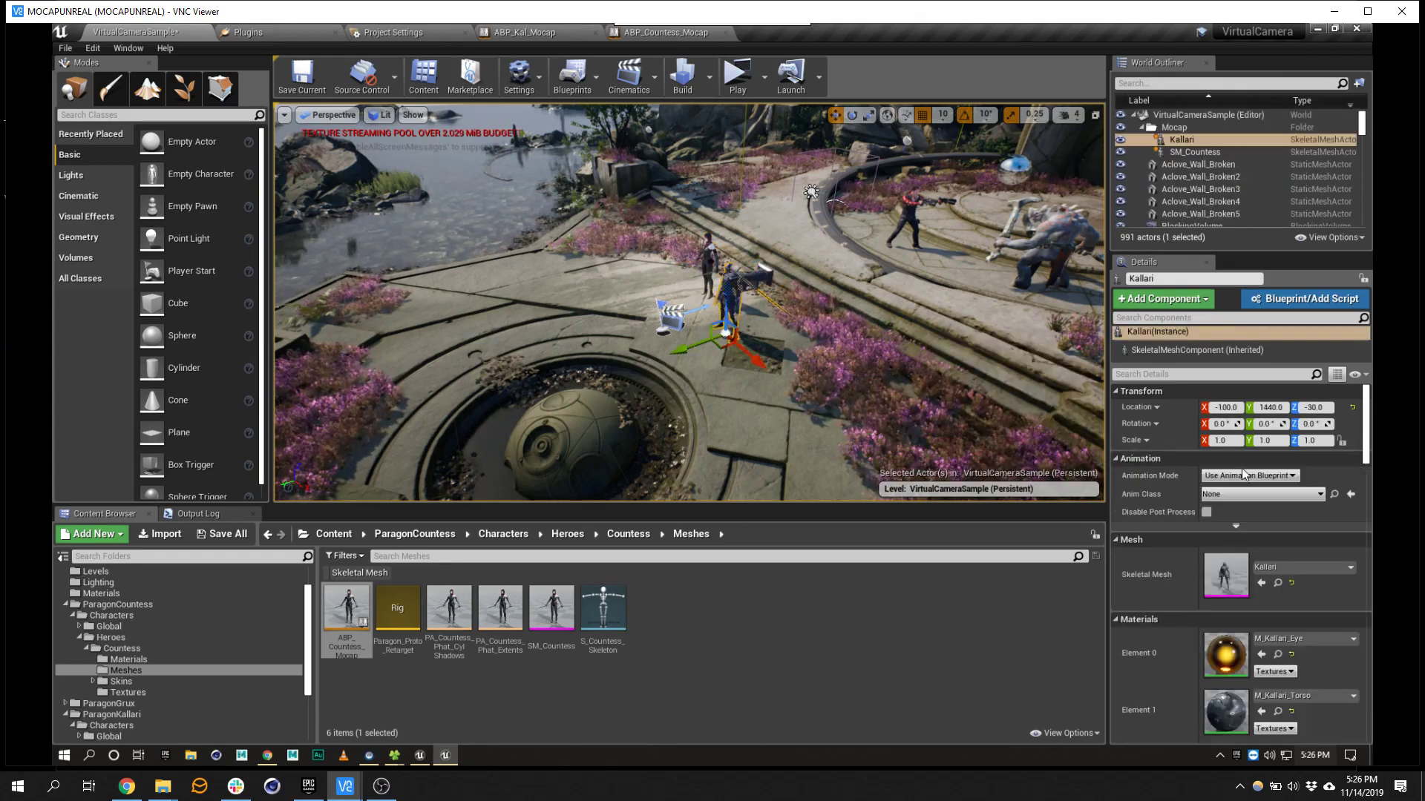
click(1244, 495)
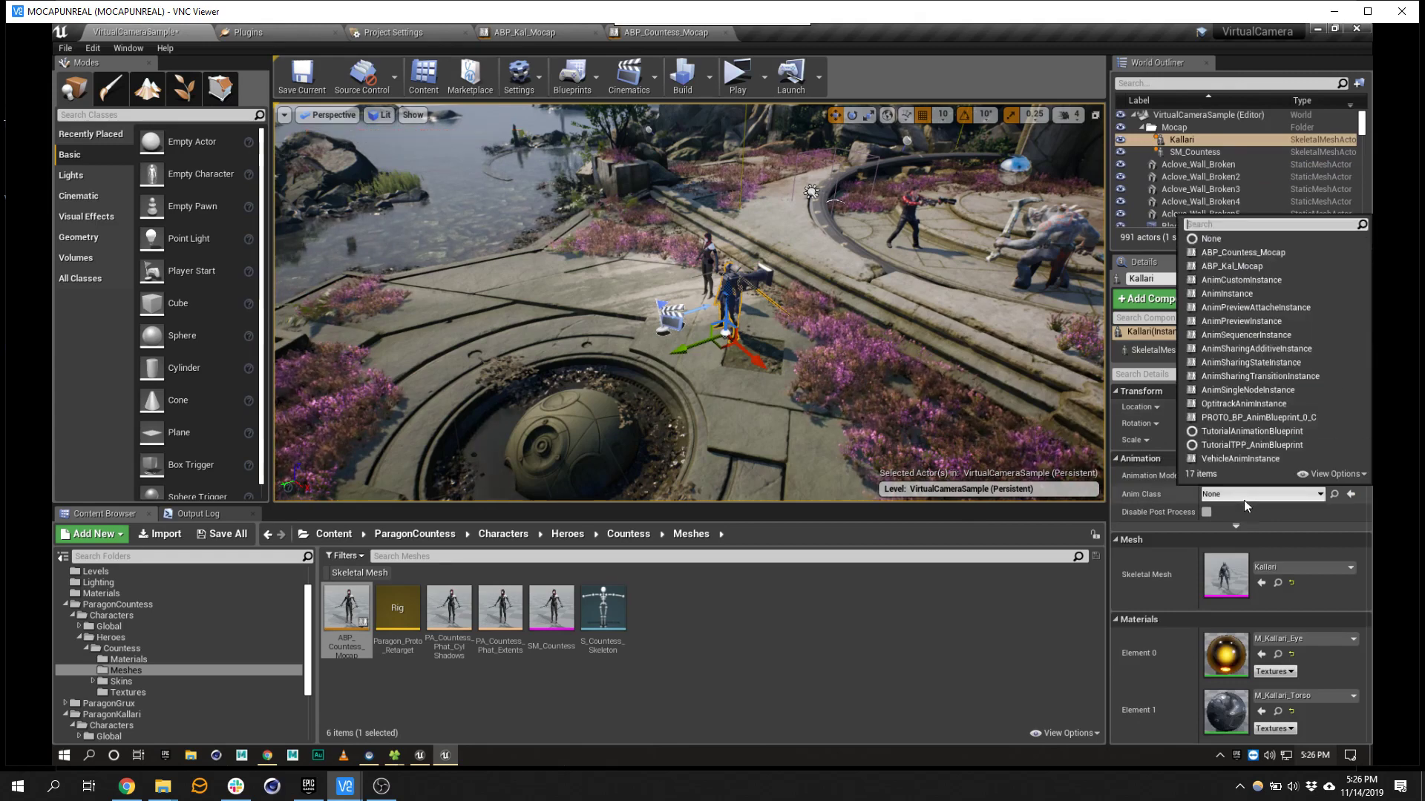
click(1231, 267)
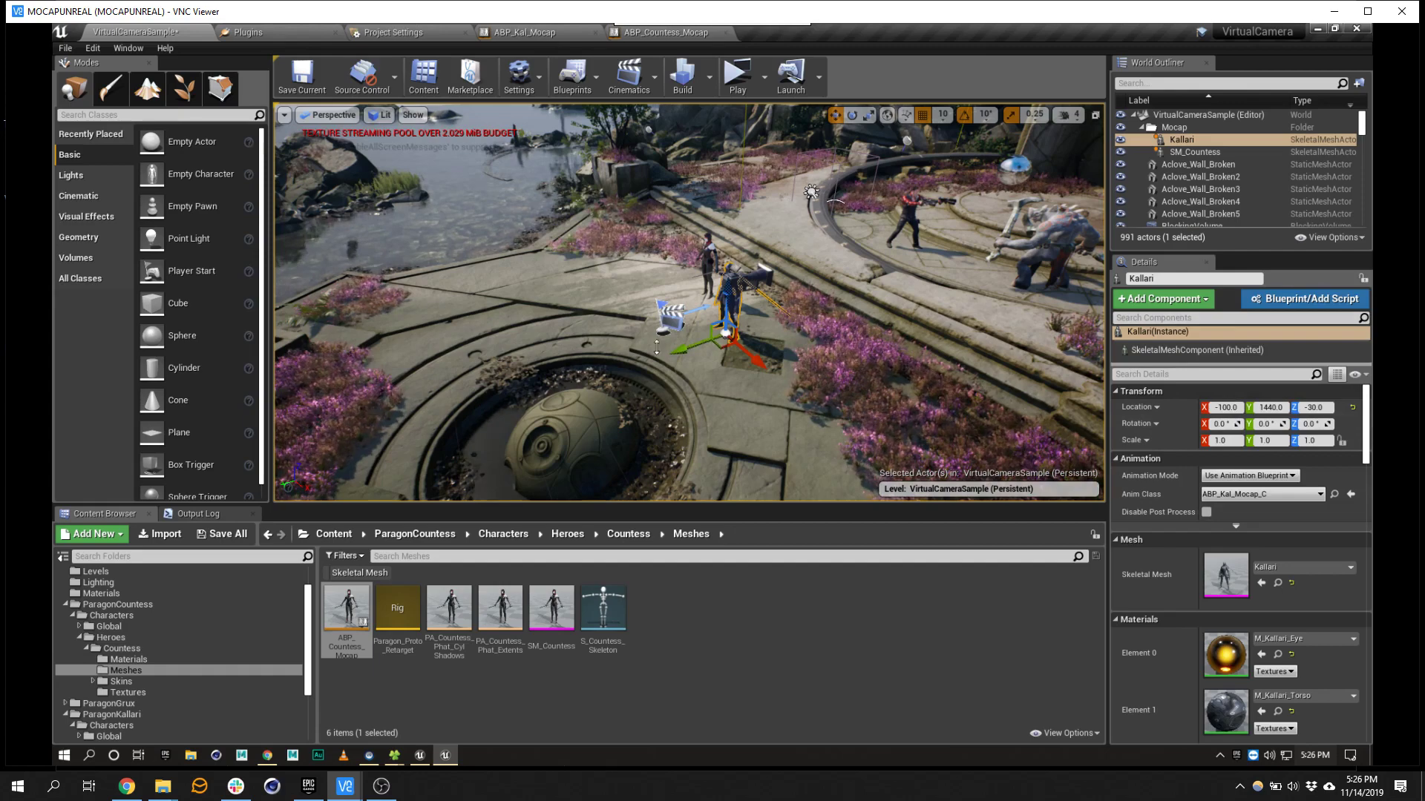
- Find the Optitrack Client Origin actor by searching for client and place it in the level
right_drag(640, 388, 223, 178)
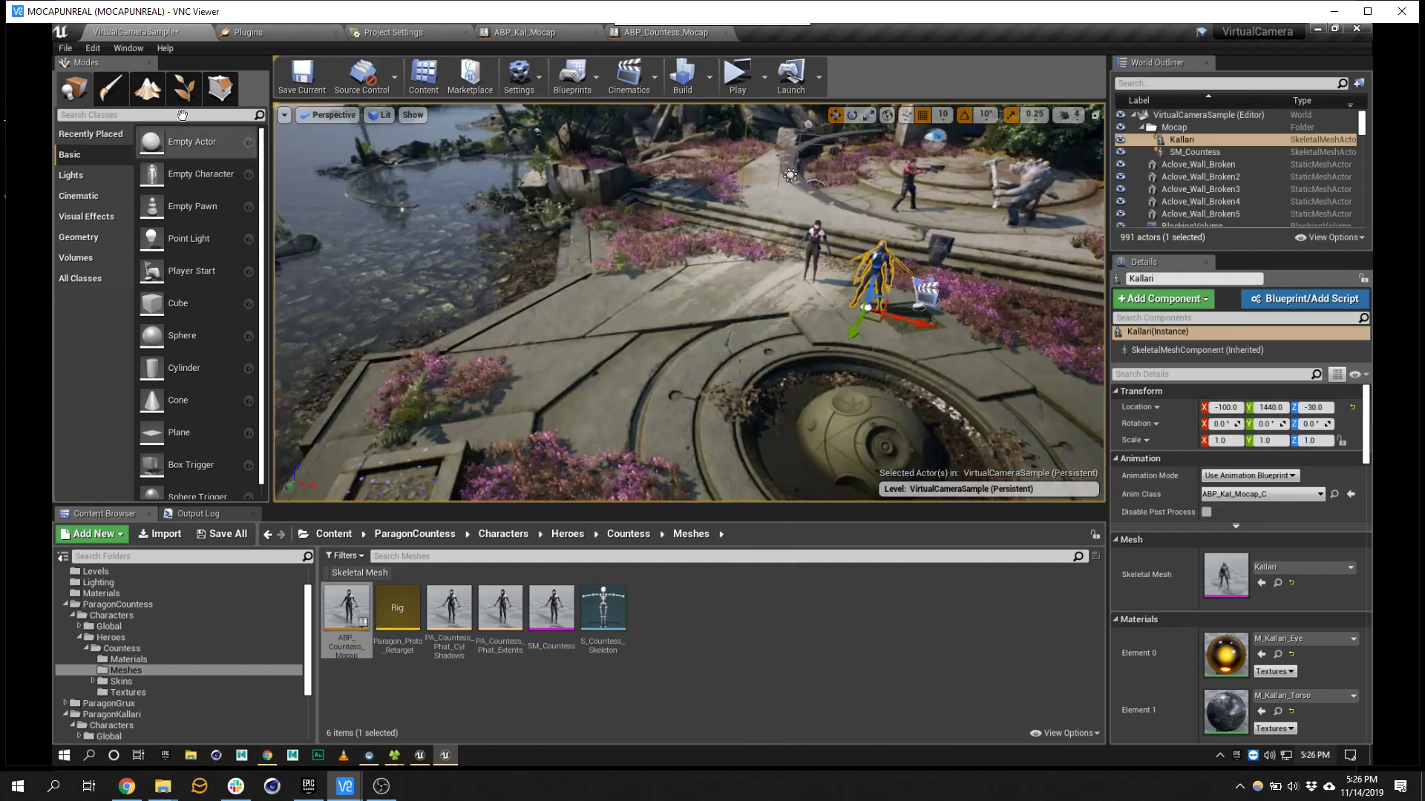
click(187, 115)
text(client)
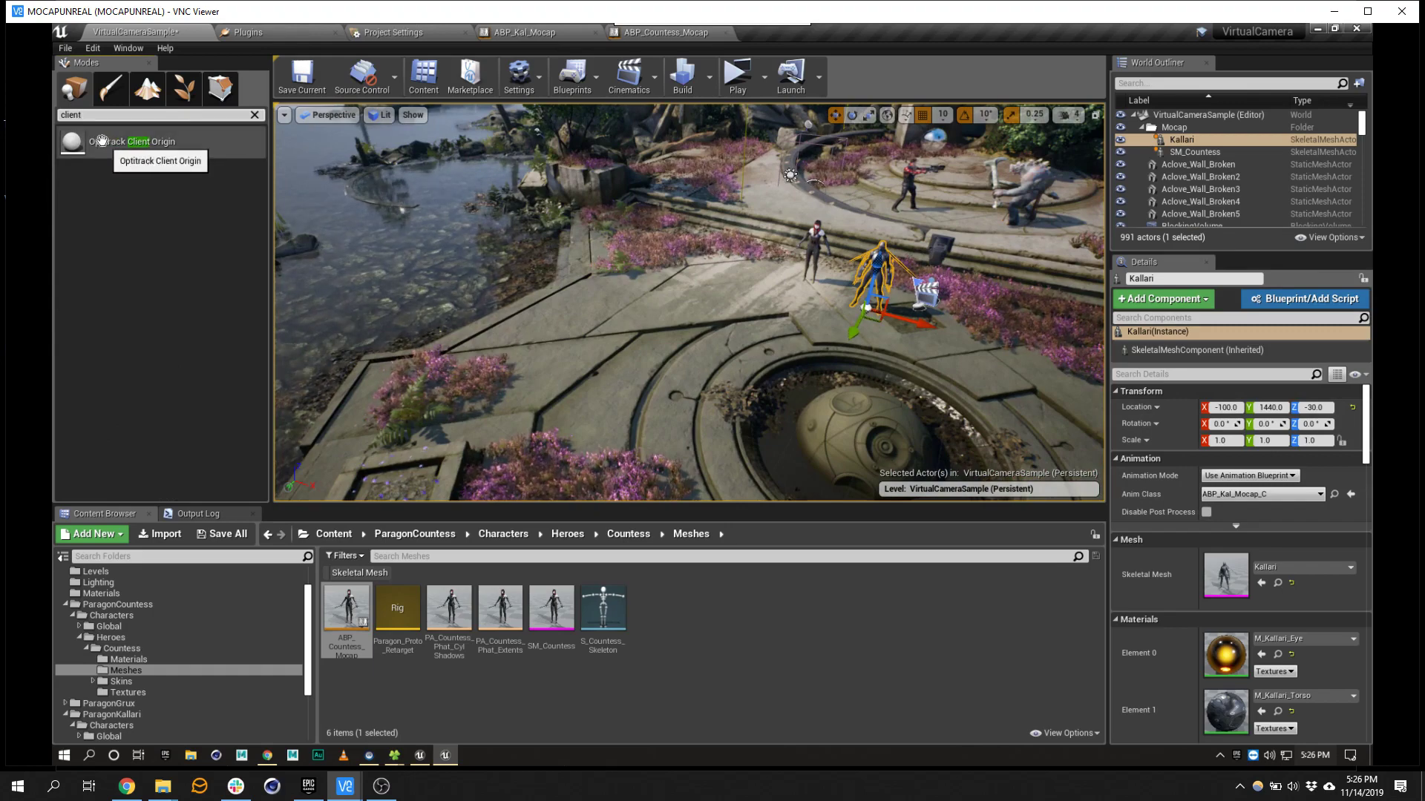
drag(110, 149, 550, 198)
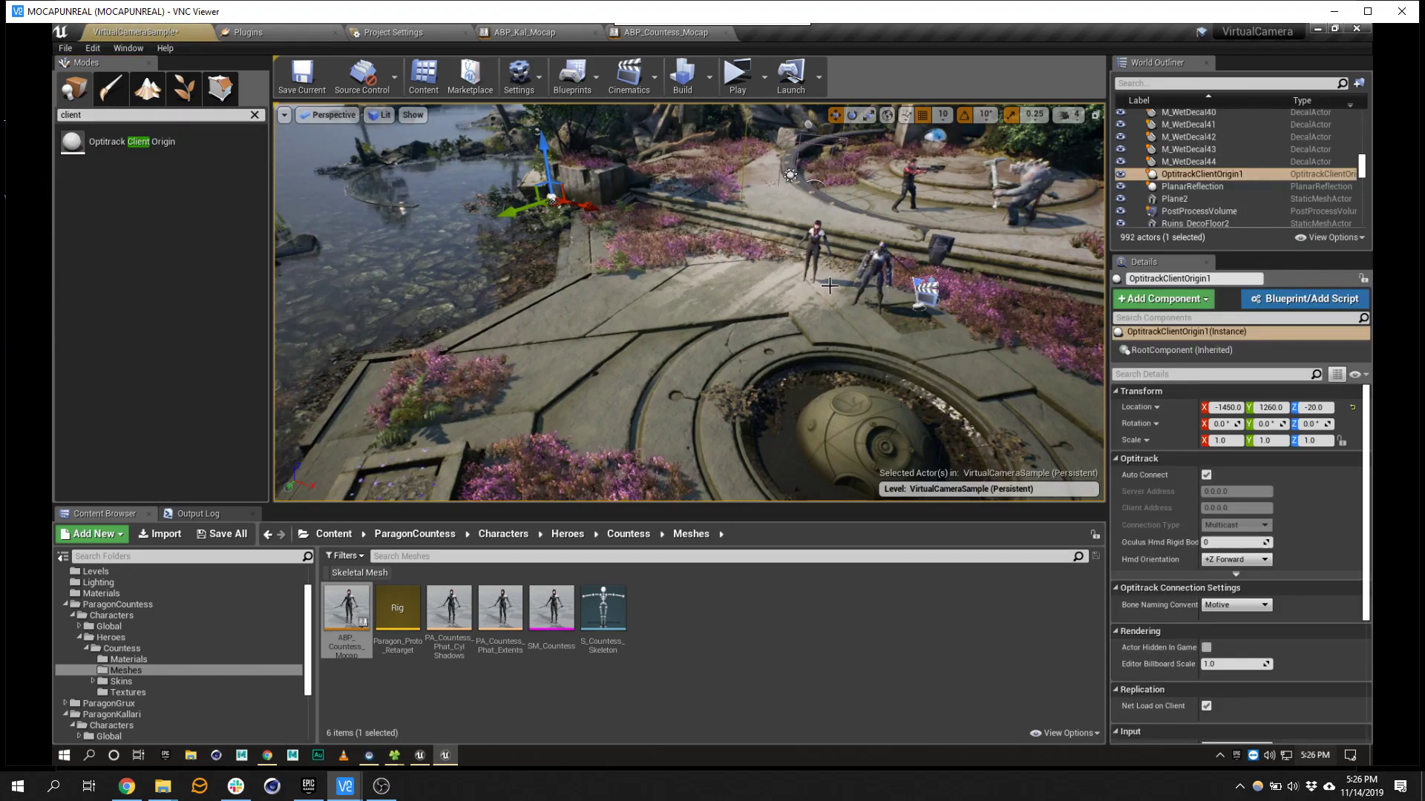
- Move the OptiTrack client origin along the X axis to about -210, beside the Countess and Kallari characters
right_drag(865, 297, 791, 258)
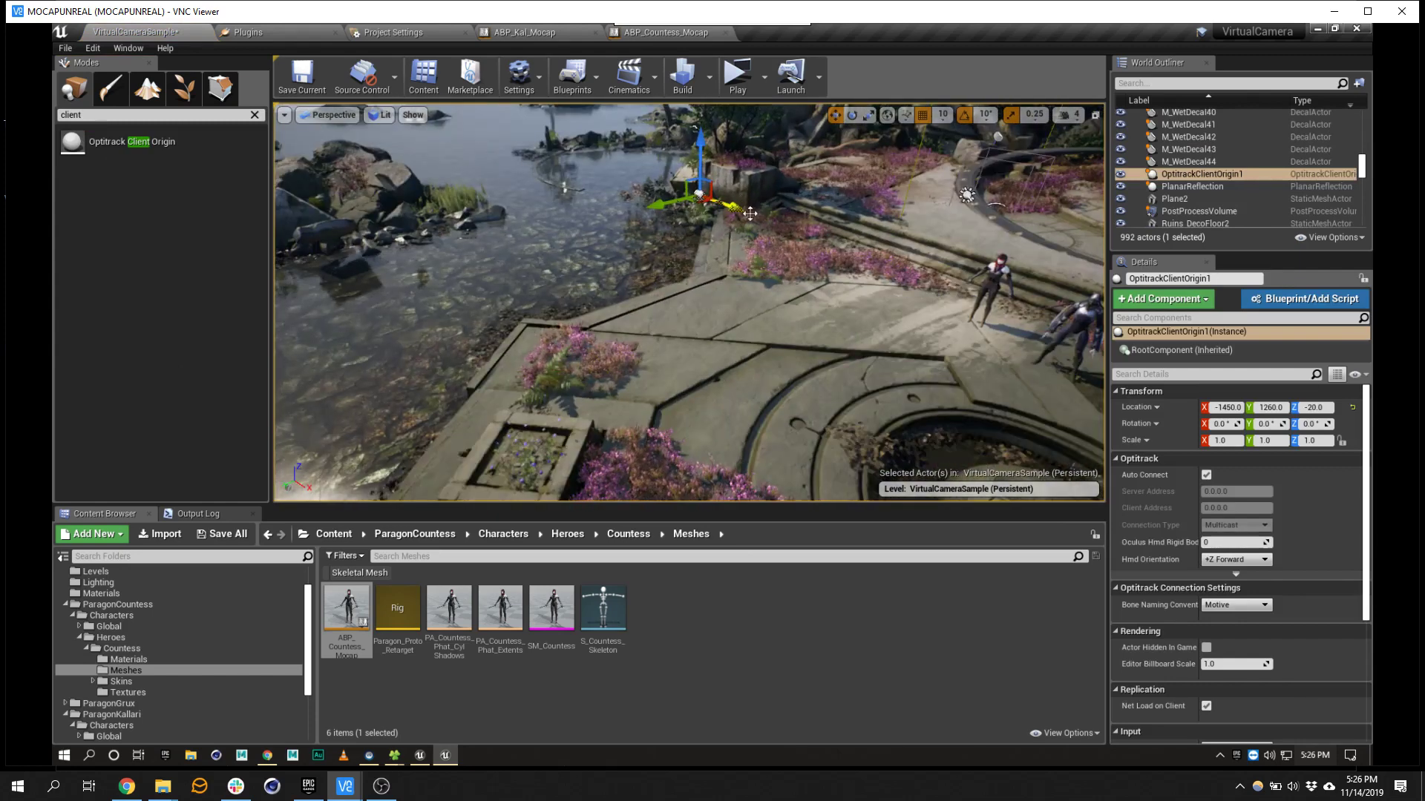
drag(767, 223, 1101, 373)
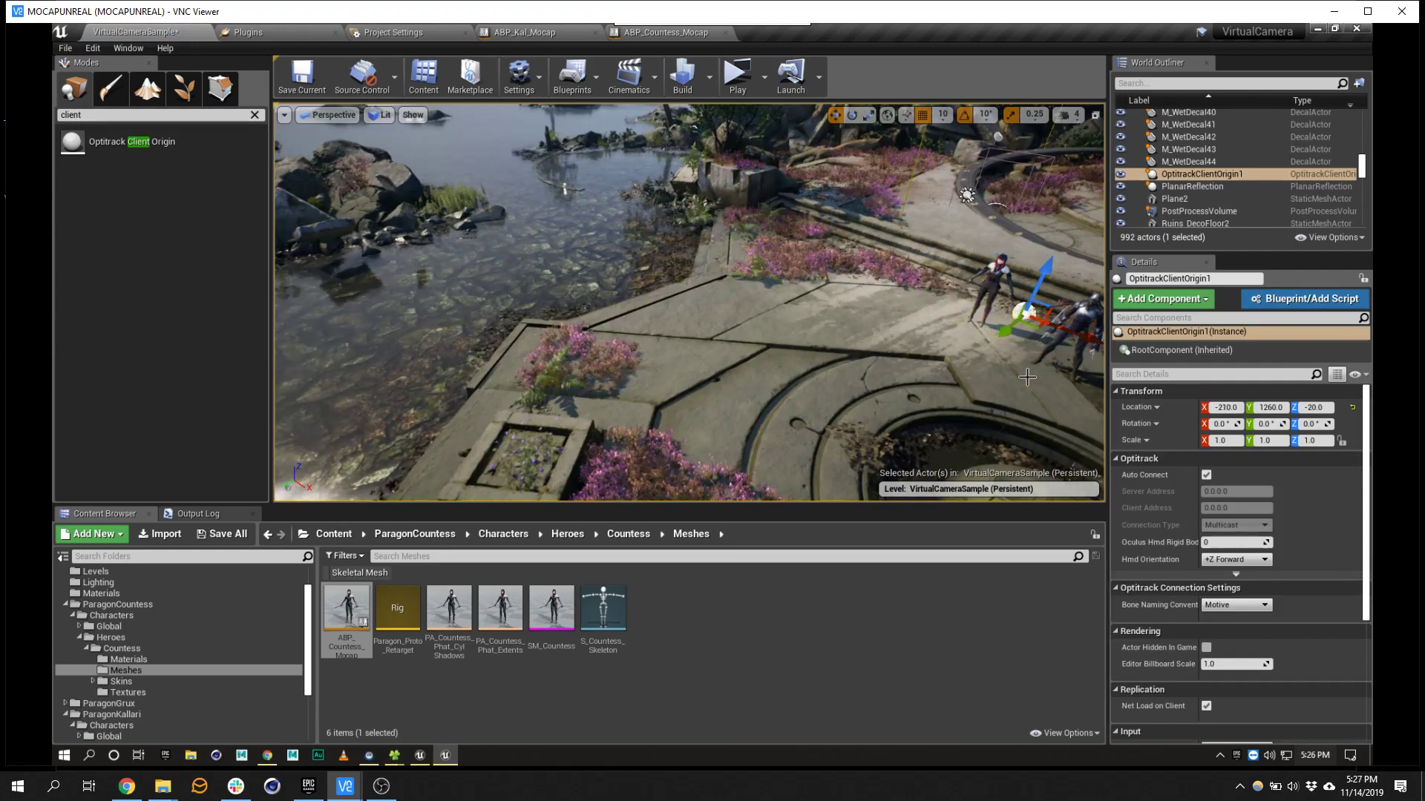
key(f)
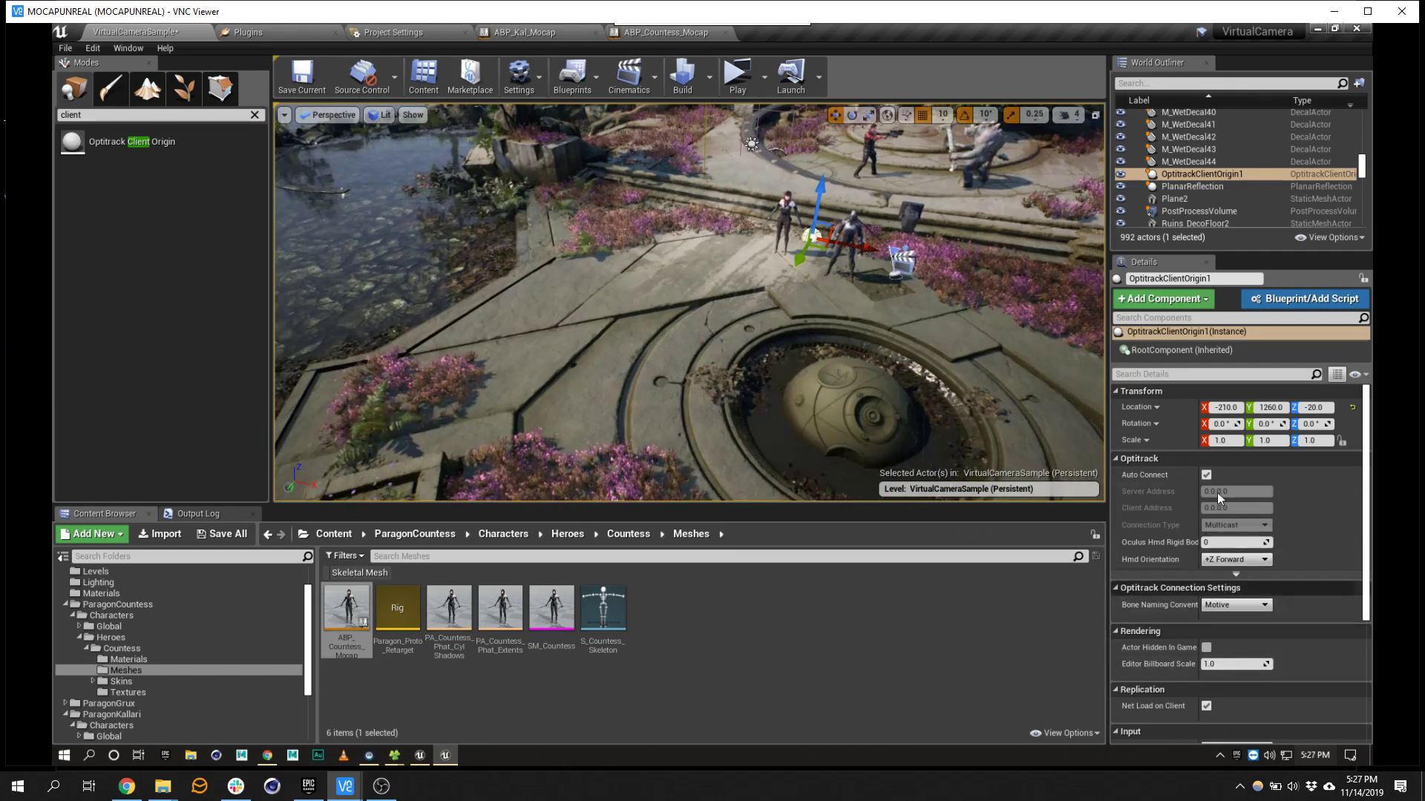
- Add an Optitrack Skeleton component to the SM_Countess actor
click(784, 212)
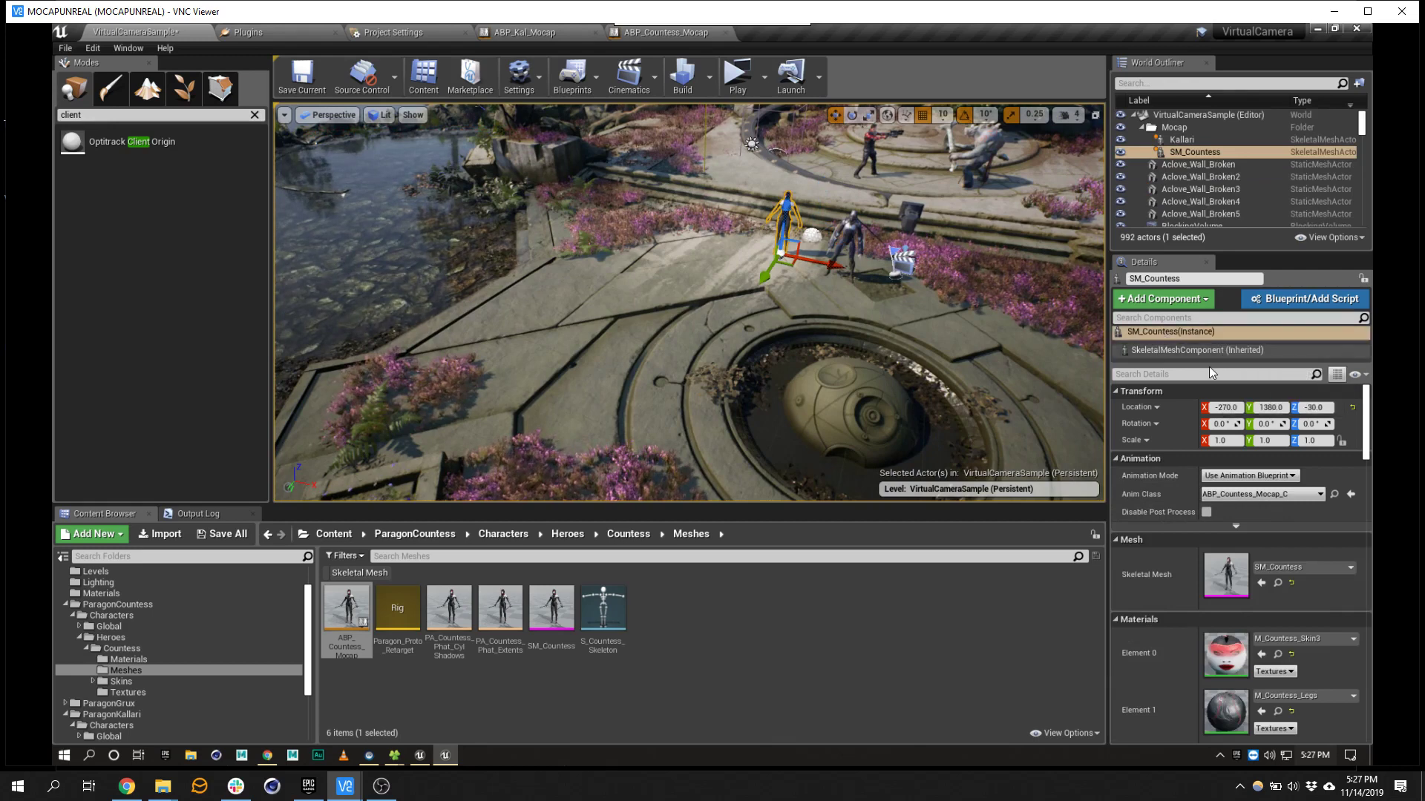
click(1171, 300)
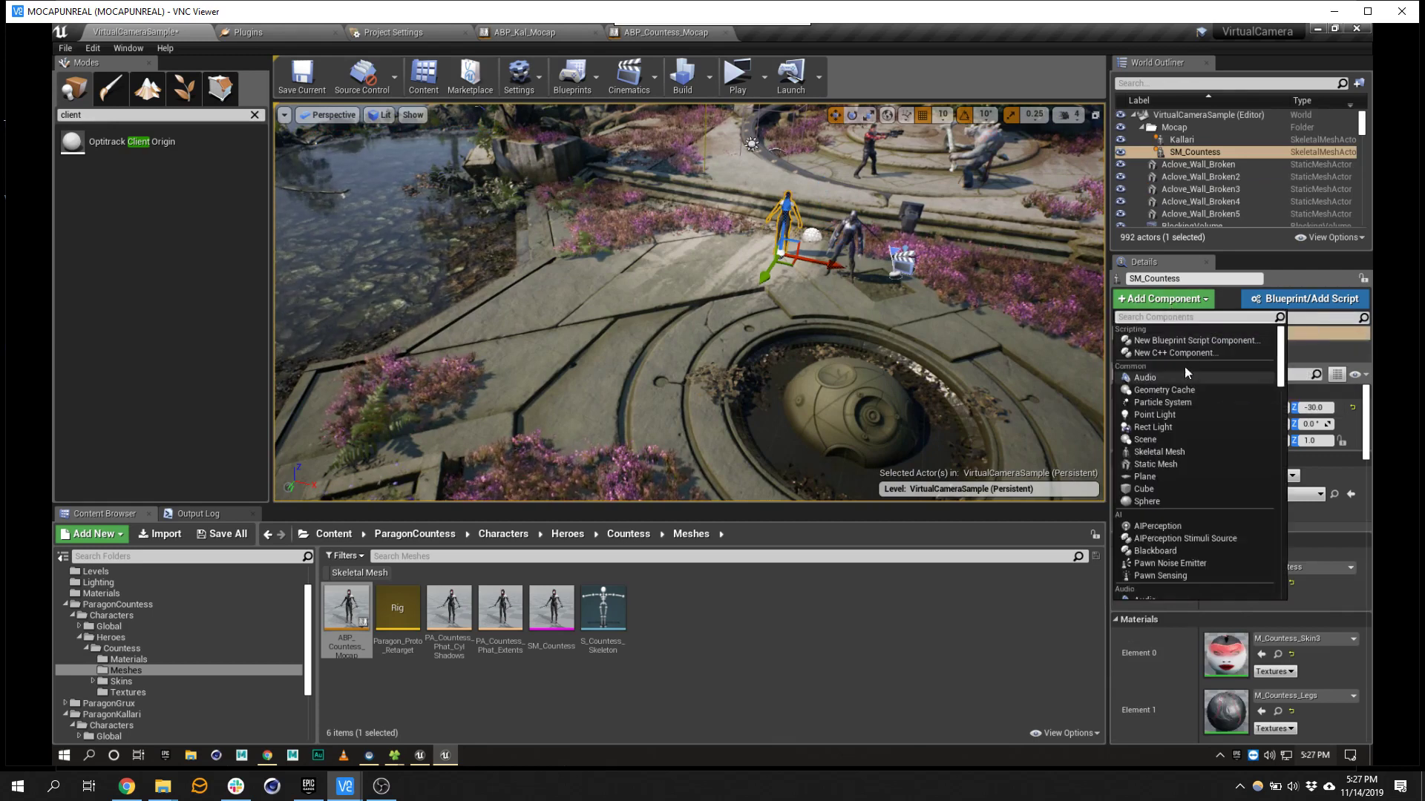
text(skel)
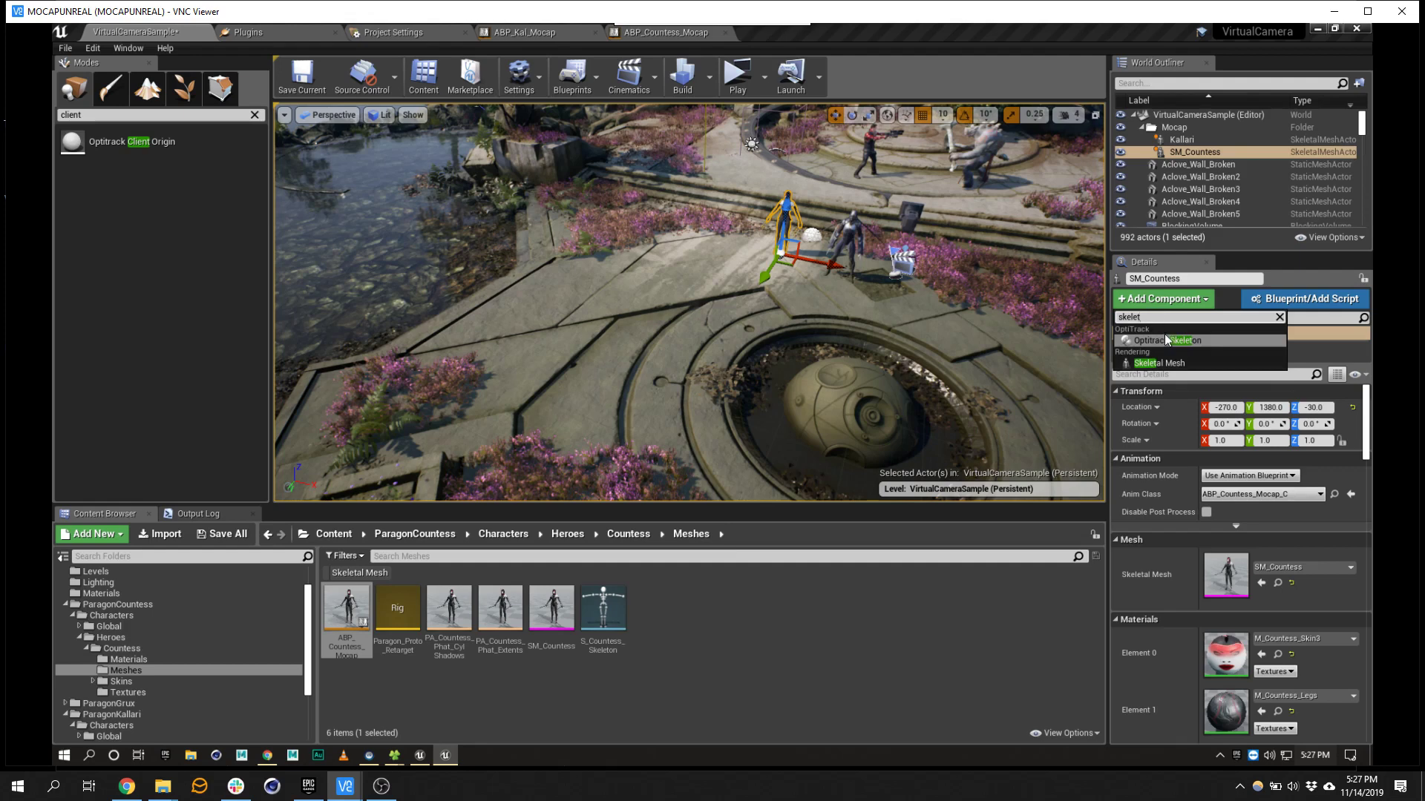
text(et)
click(1164, 340)
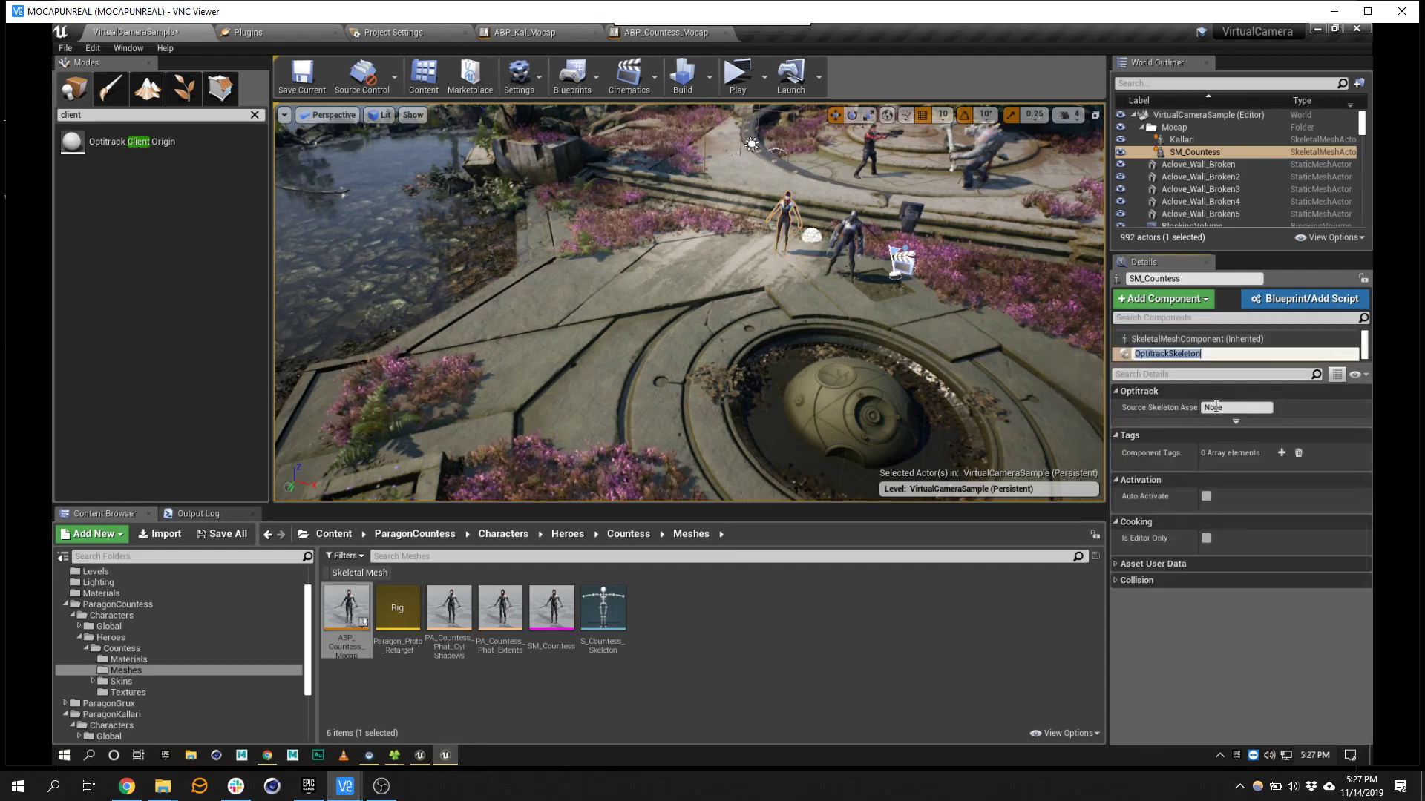
- Set the Countess component's Source Skeleton Asset Name to player1 and its Streaming Client Origin to OptitrackClientOrigin1
click(1210, 407)
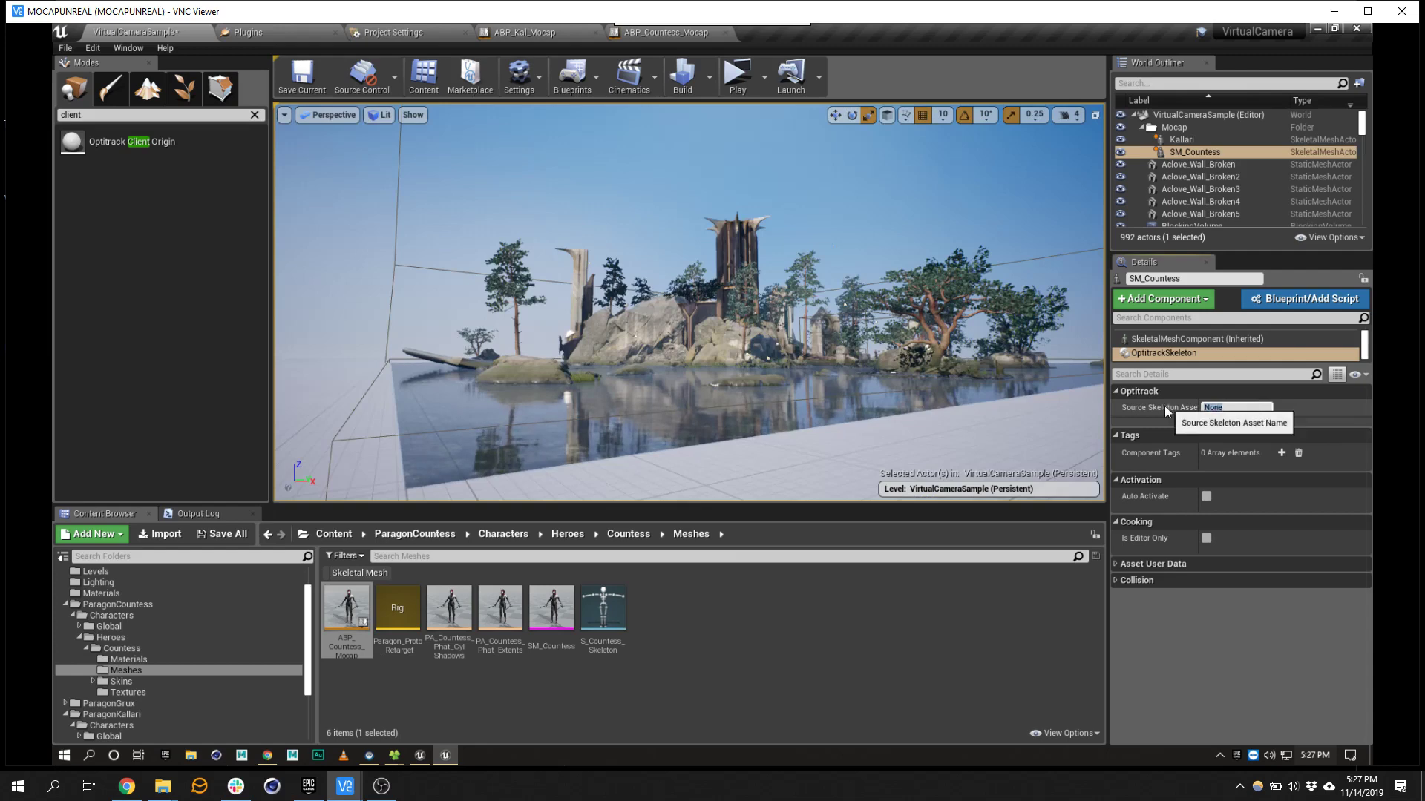
key(BackSpace)
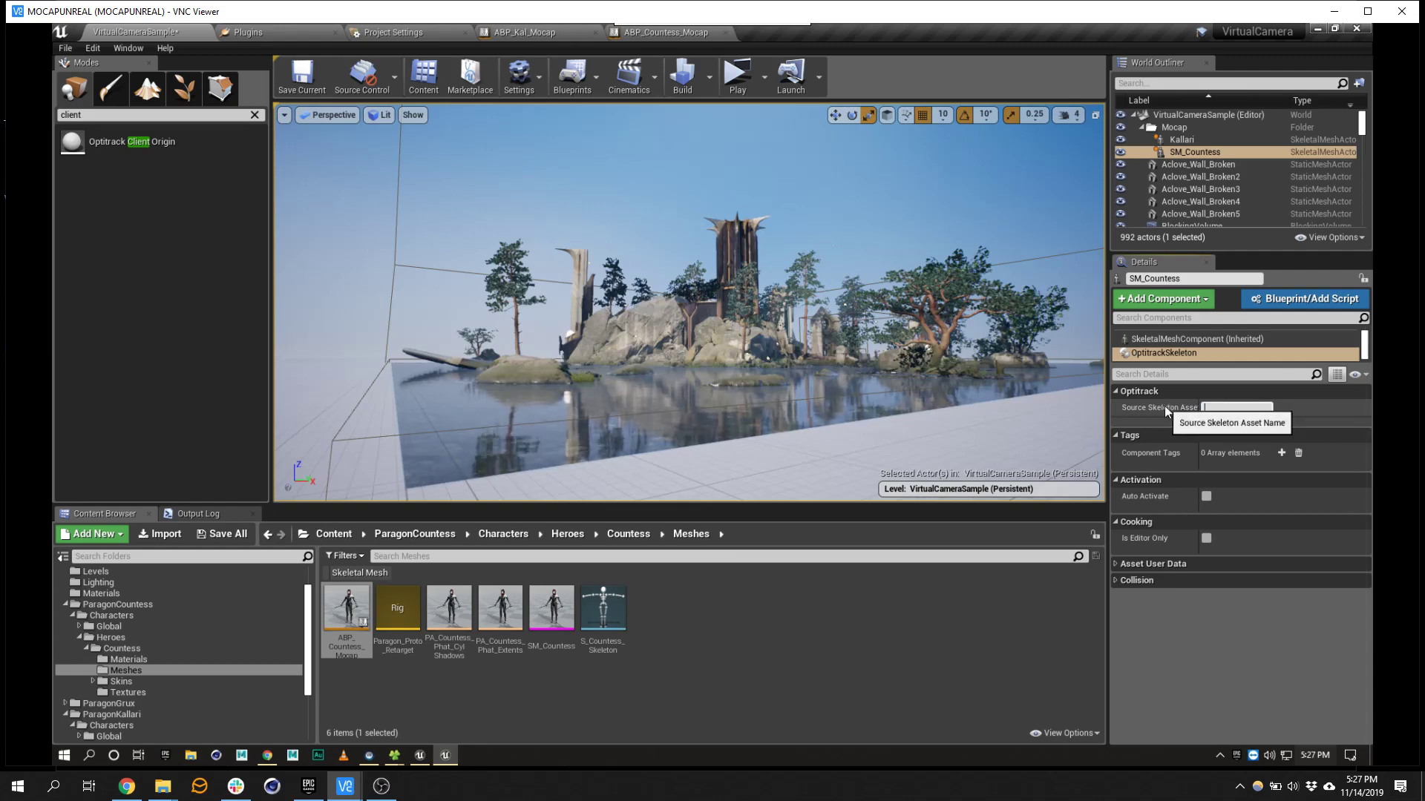
text(player)
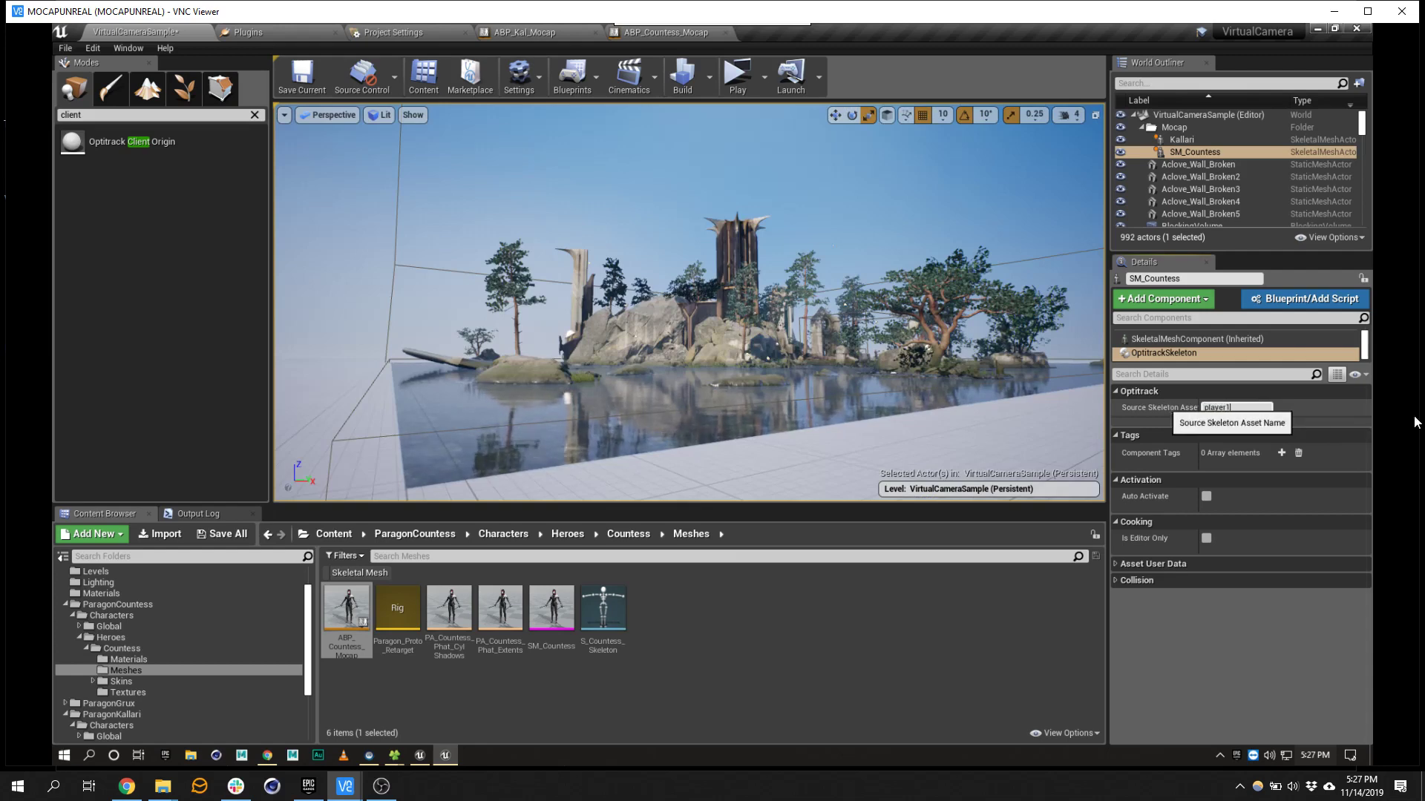
text(1)
key(Return)
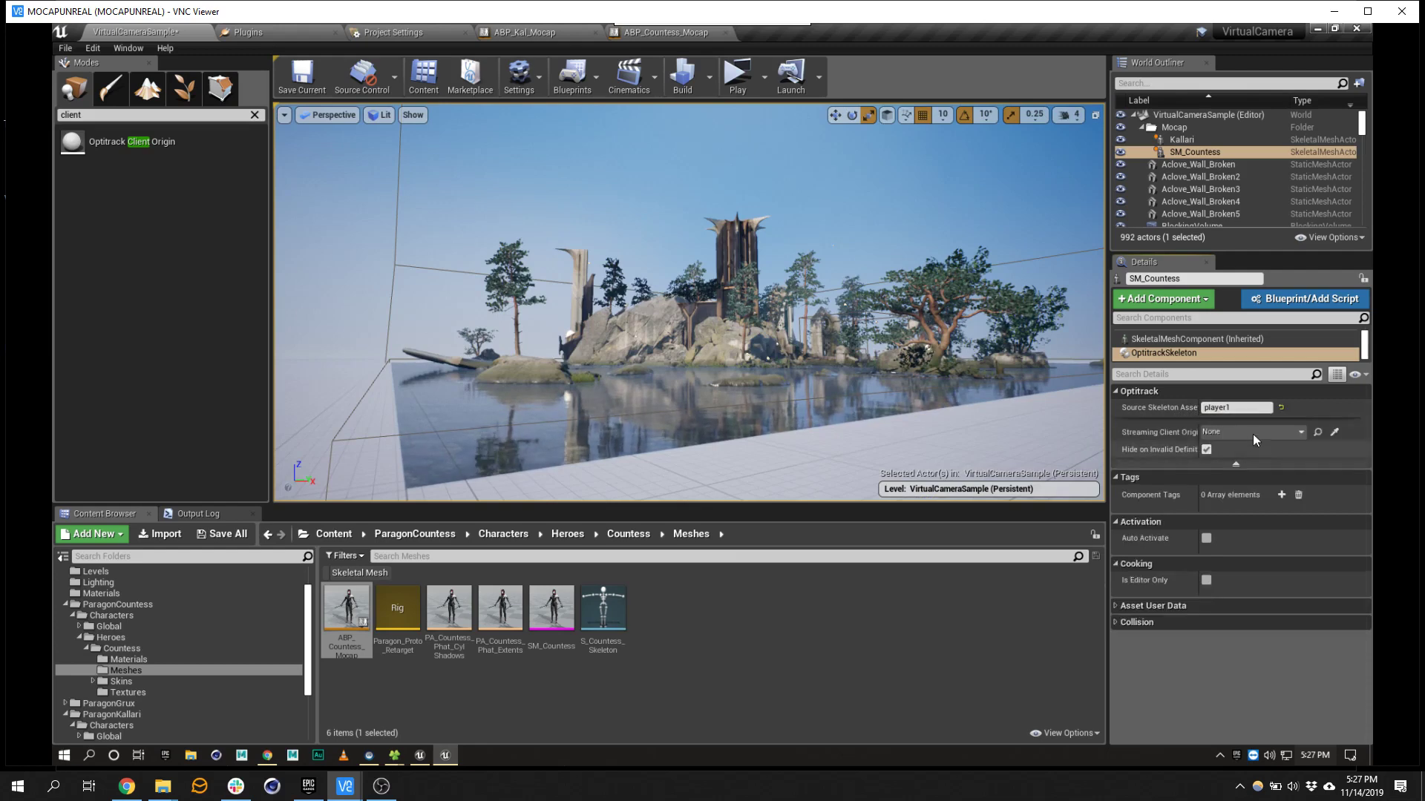
click(1252, 435)
click(1207, 577)
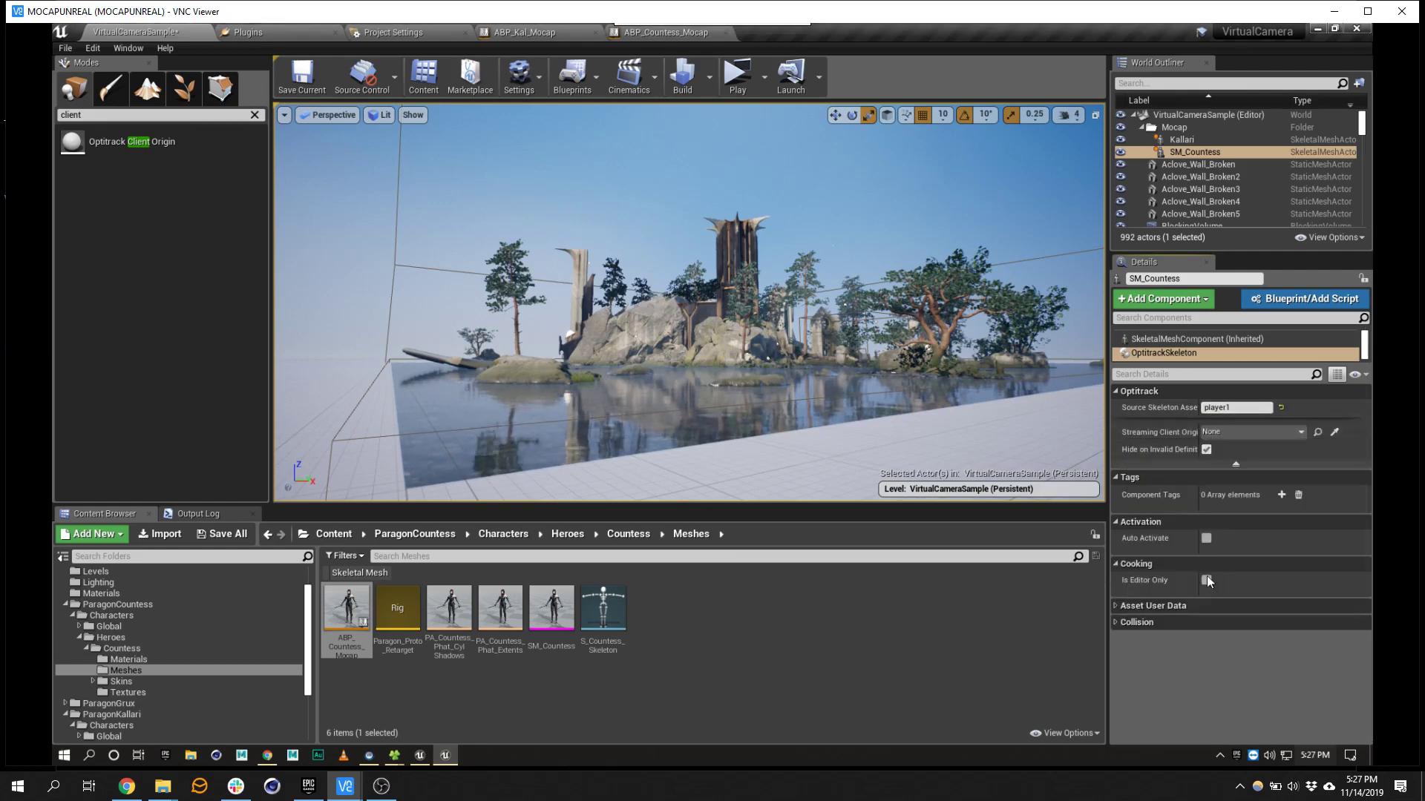
- Add an Optitrack Skeleton component to the Kallari actor
click(1187, 140)
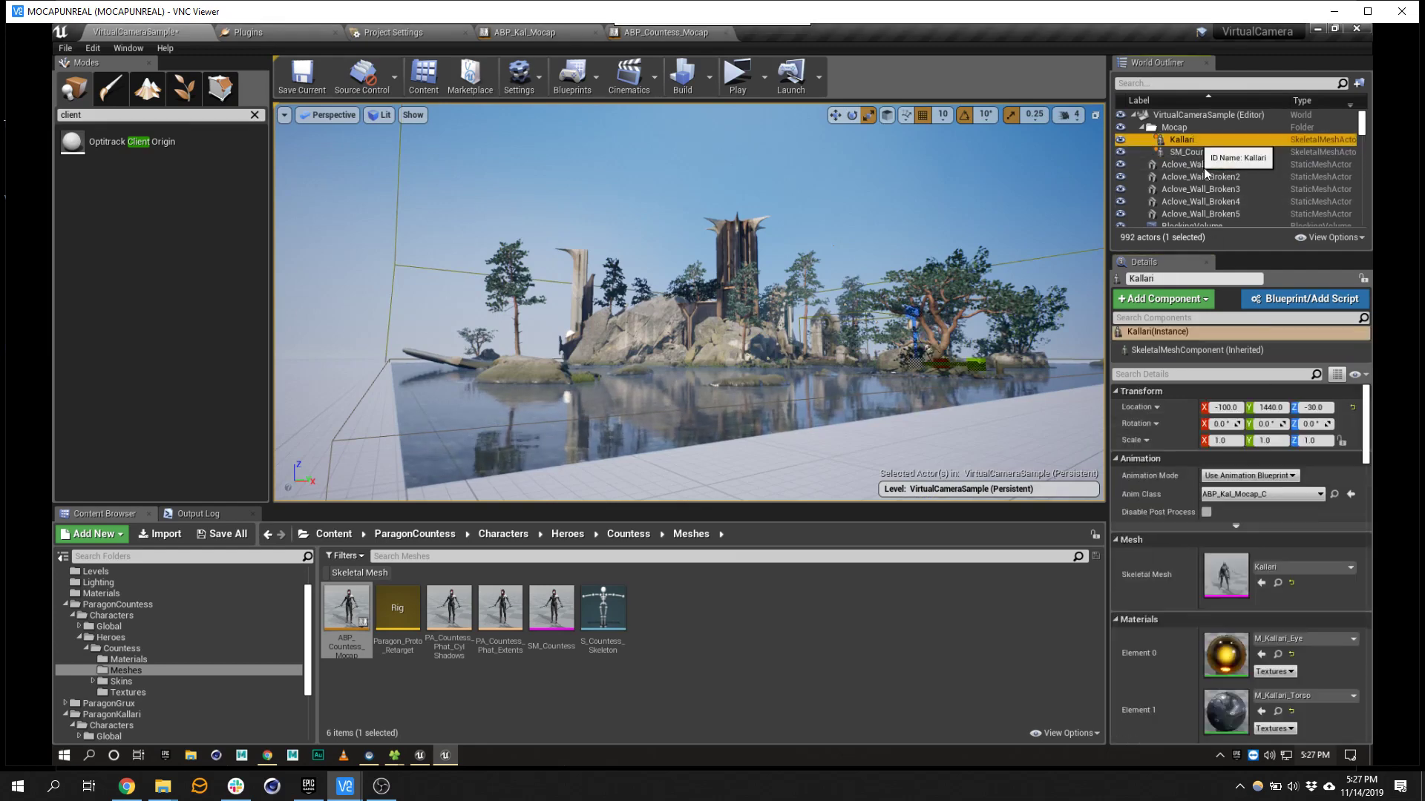
click(1175, 304)
text(optitrack)
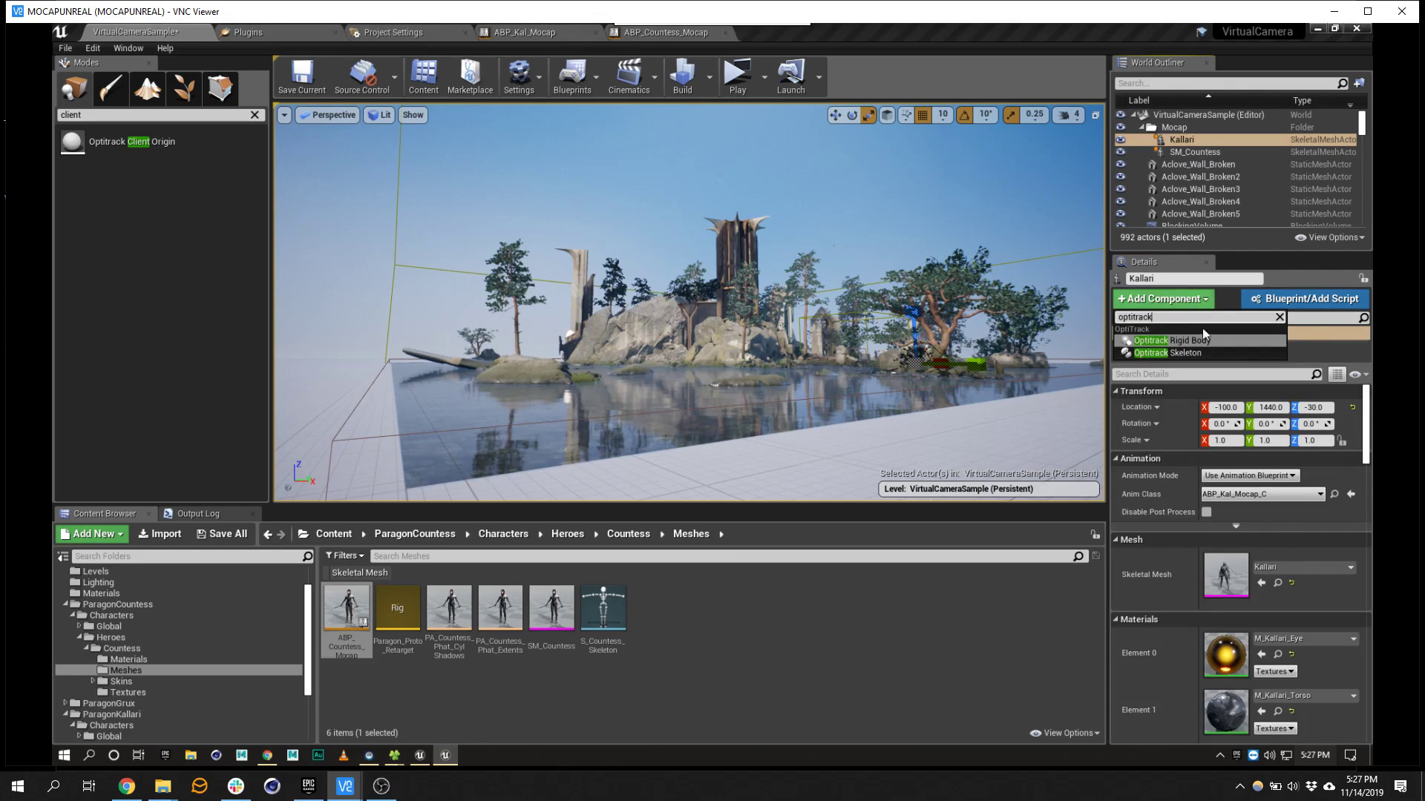
click(1166, 352)
- Set the Kallari component's Source Skeleton Asset Name to player2 and Streaming Client Origin to OptitrackClientOrigin1, and save the VirtualCameraSample level
click(1225, 408)
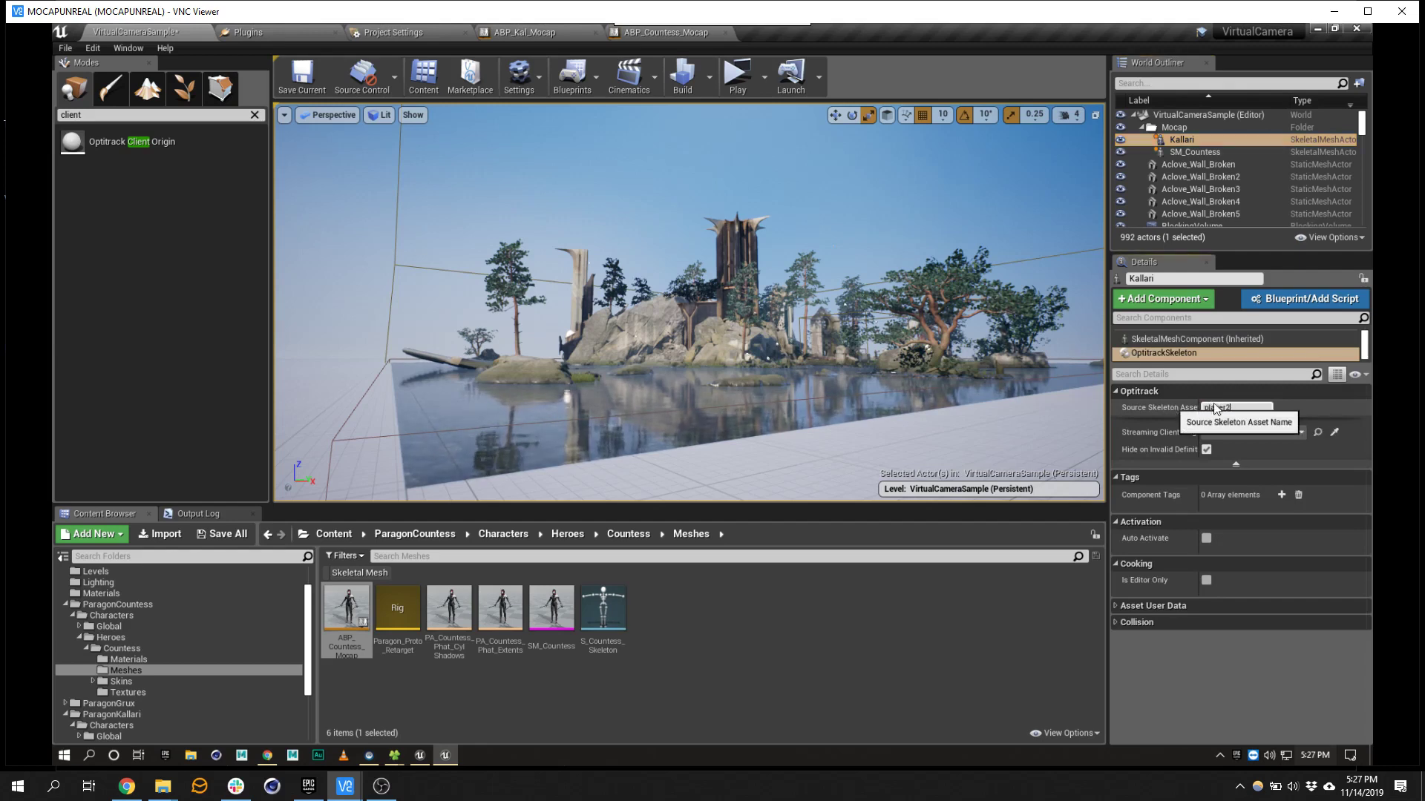
click(1262, 432)
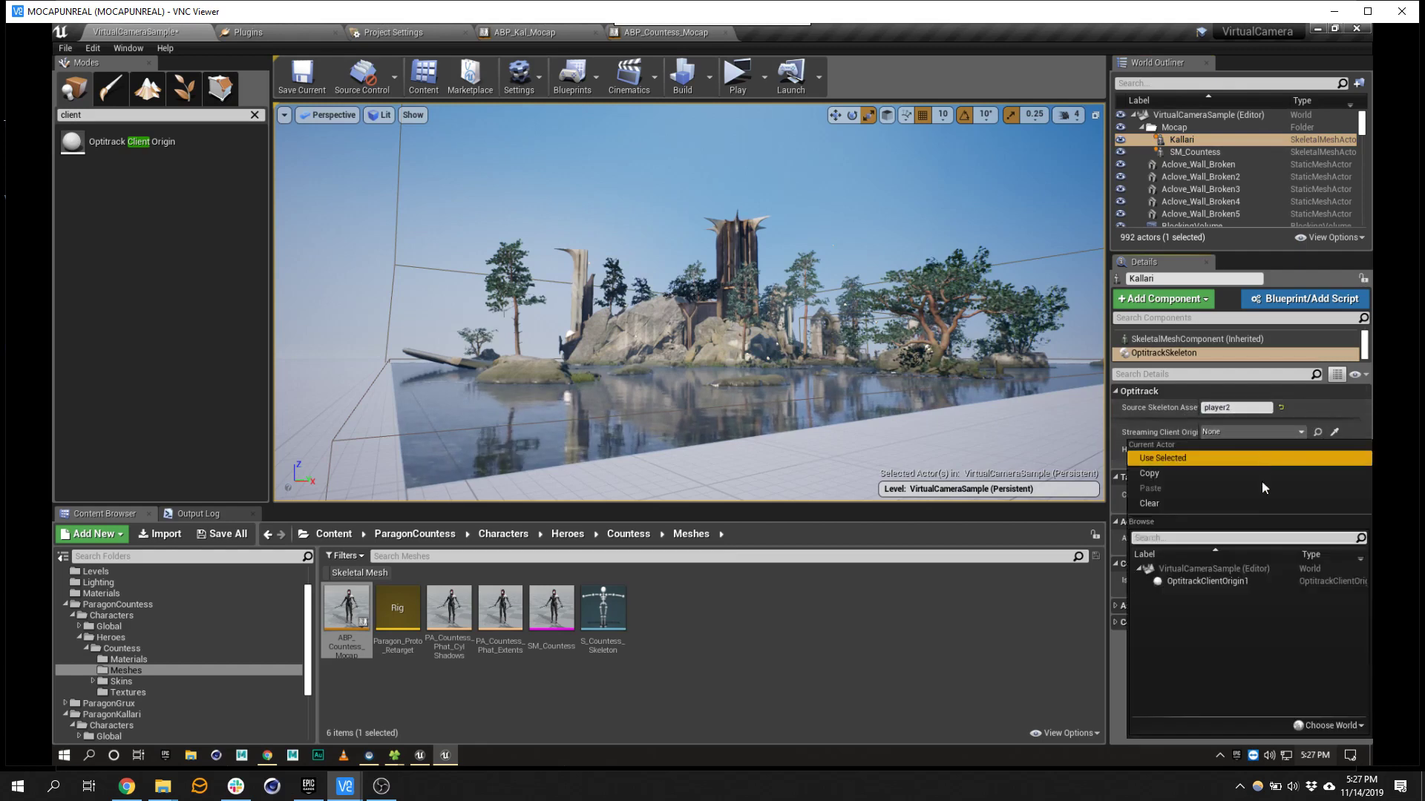
click(1226, 582)
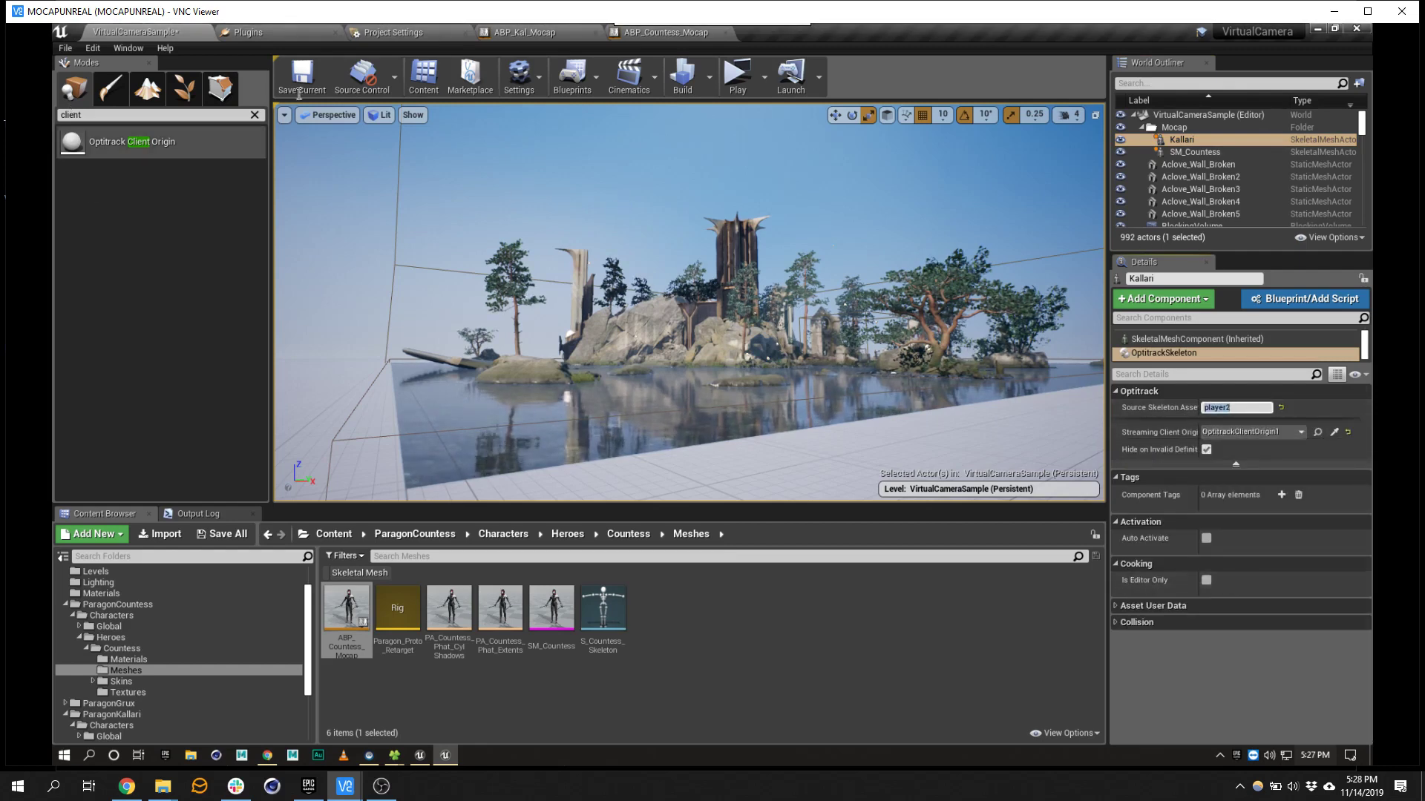
click(230, 534)
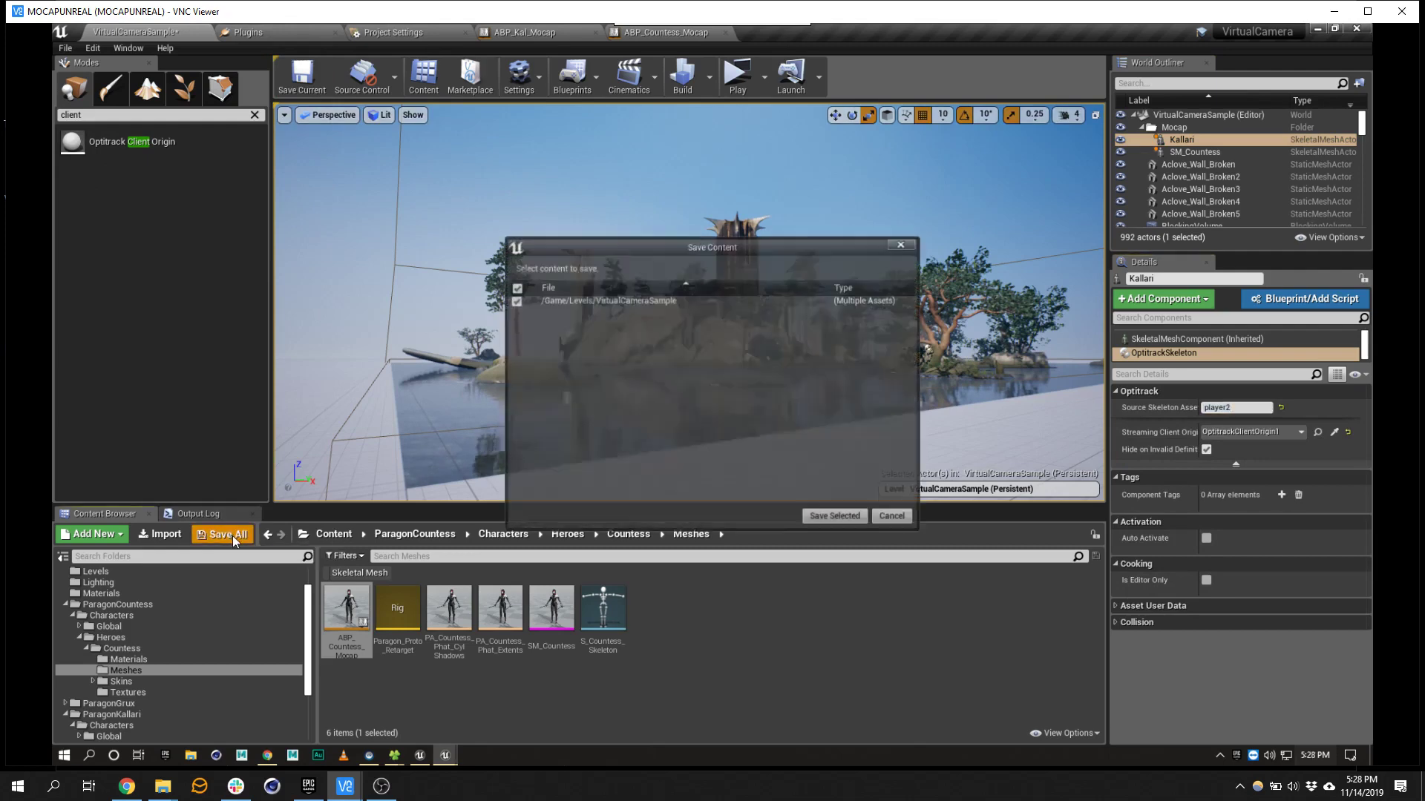
click(832, 518)
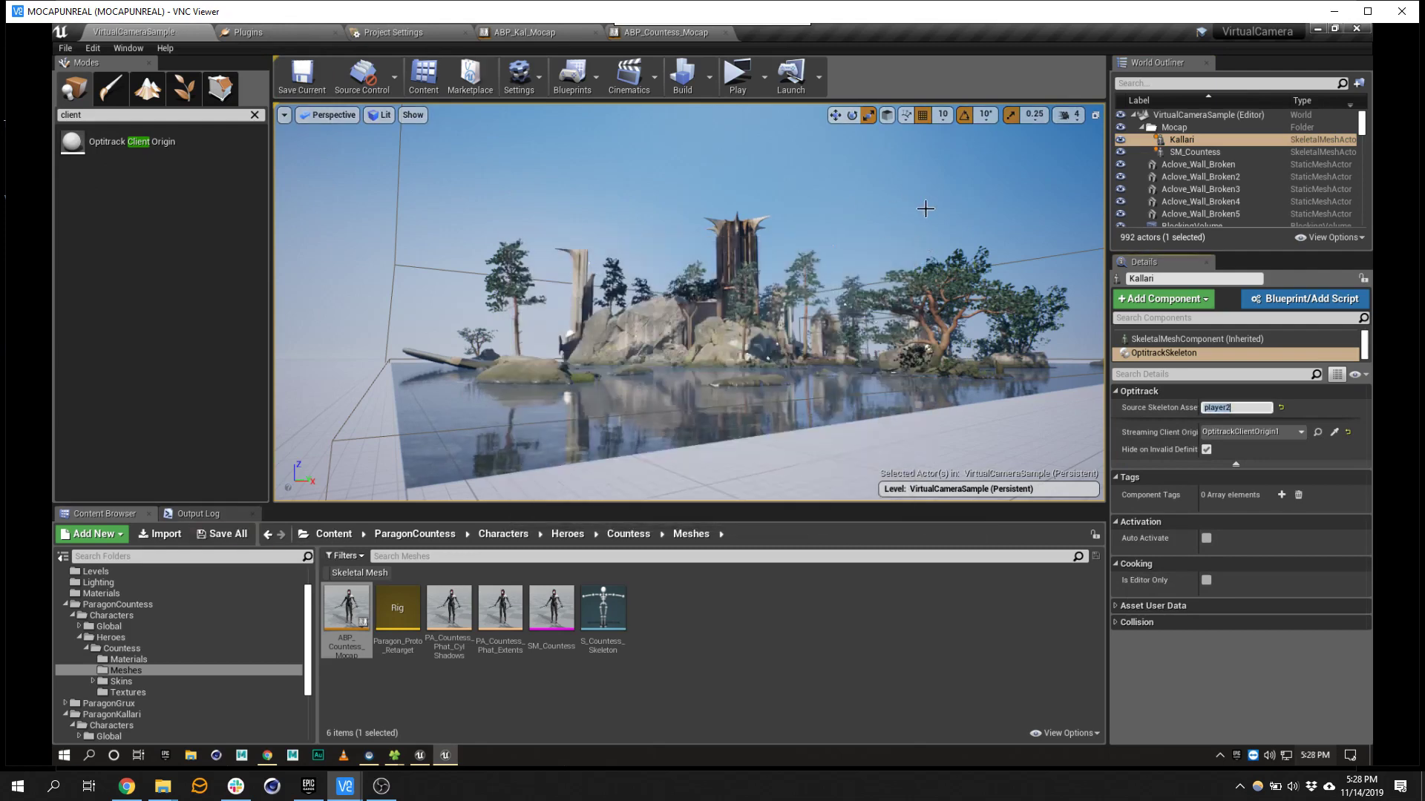
- Open the Sequencer and Take Recorder windows and place the Take Recorder over the viewport
click(130, 50)
click(145, 211)
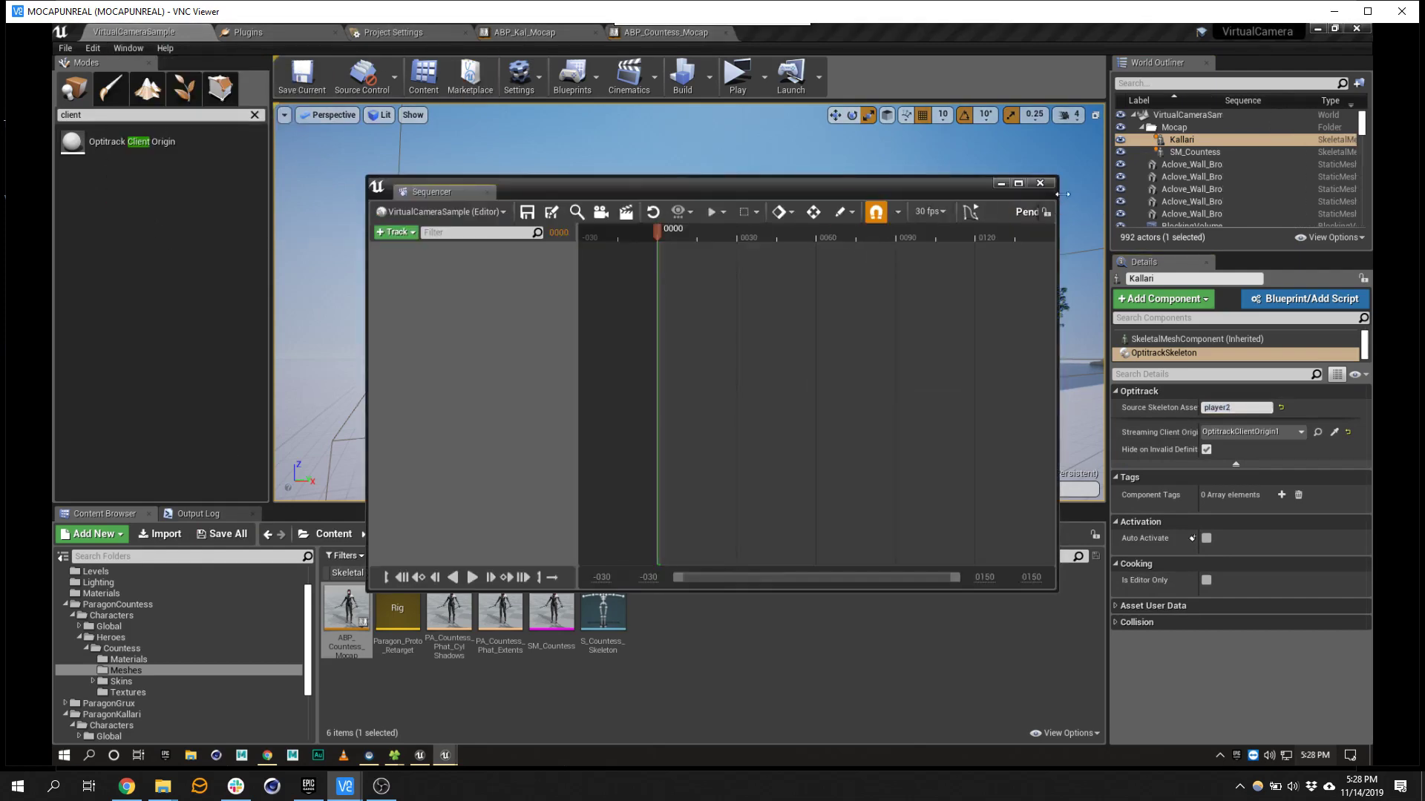
click(130, 49)
drag(768, 194, 920, 174)
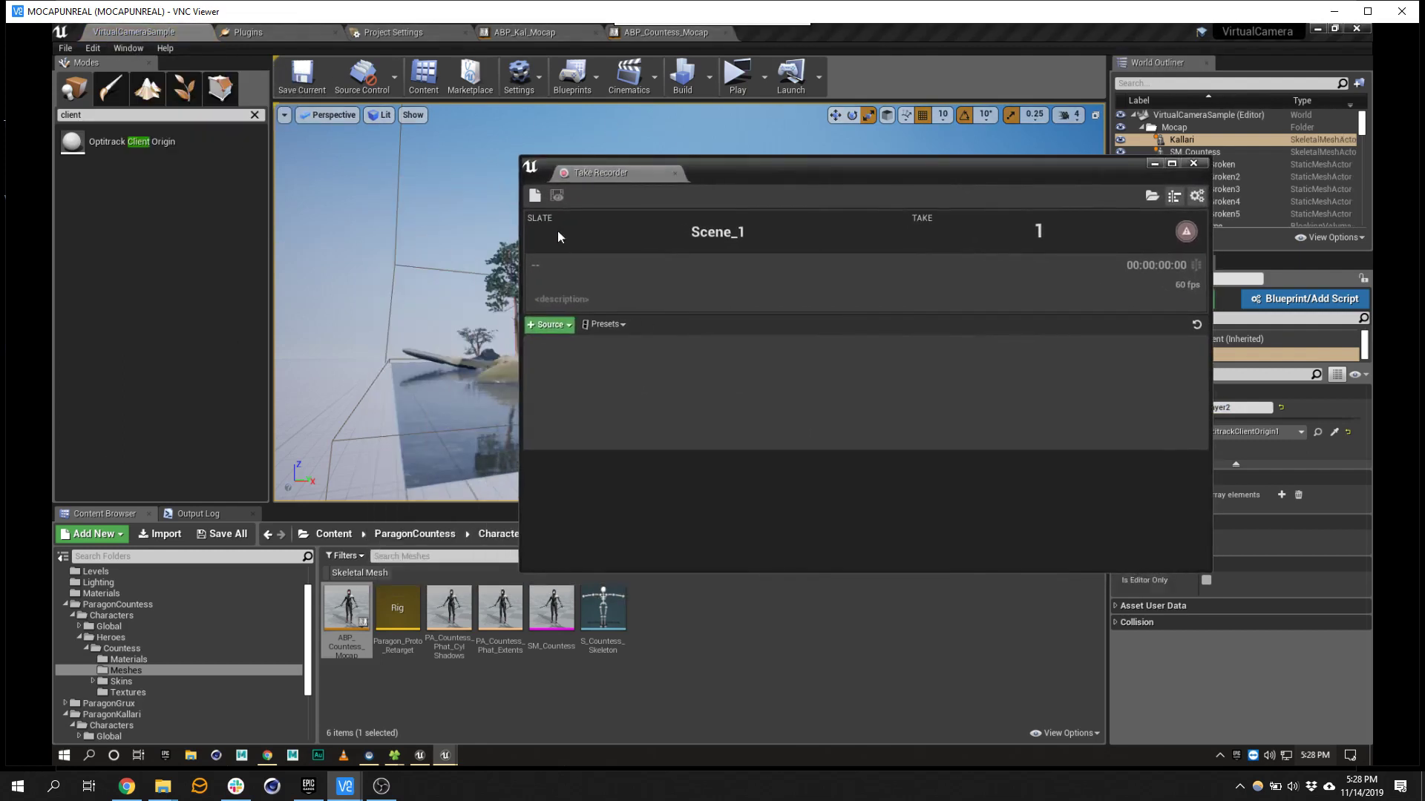
- Add Microphone Audio and the Kallari actor as recording sources in Take Recorder
click(564, 325)
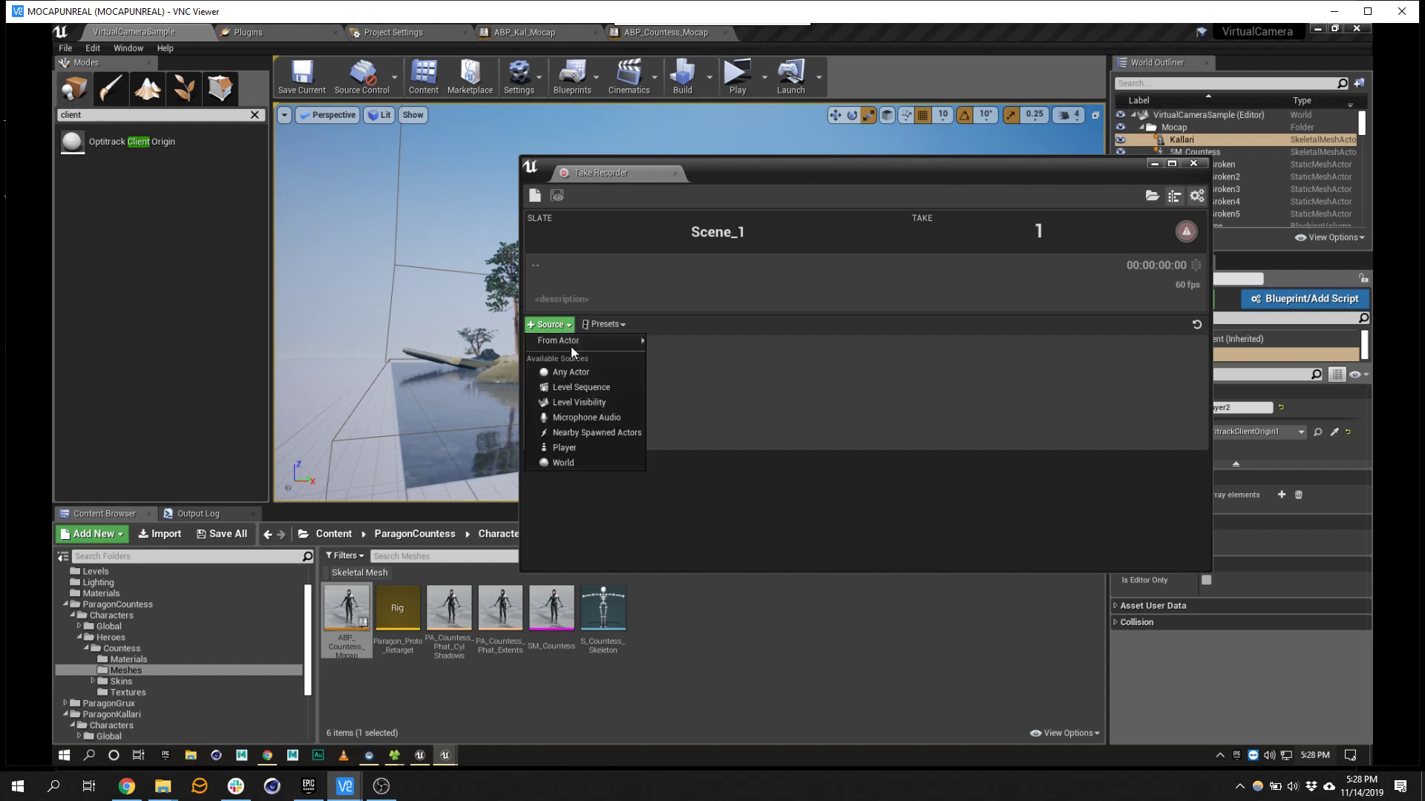
click(578, 417)
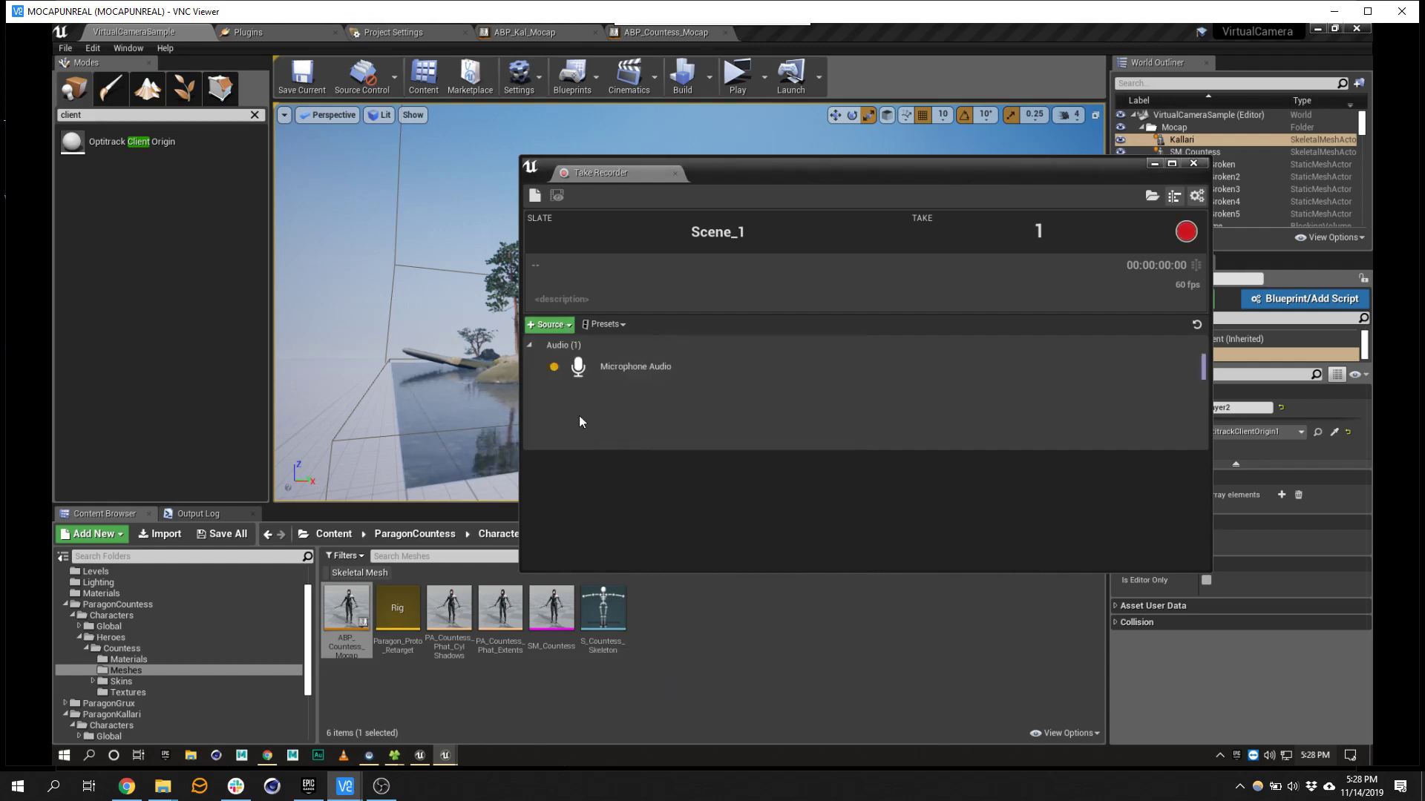
click(570, 322)
mouse_move(585, 346)
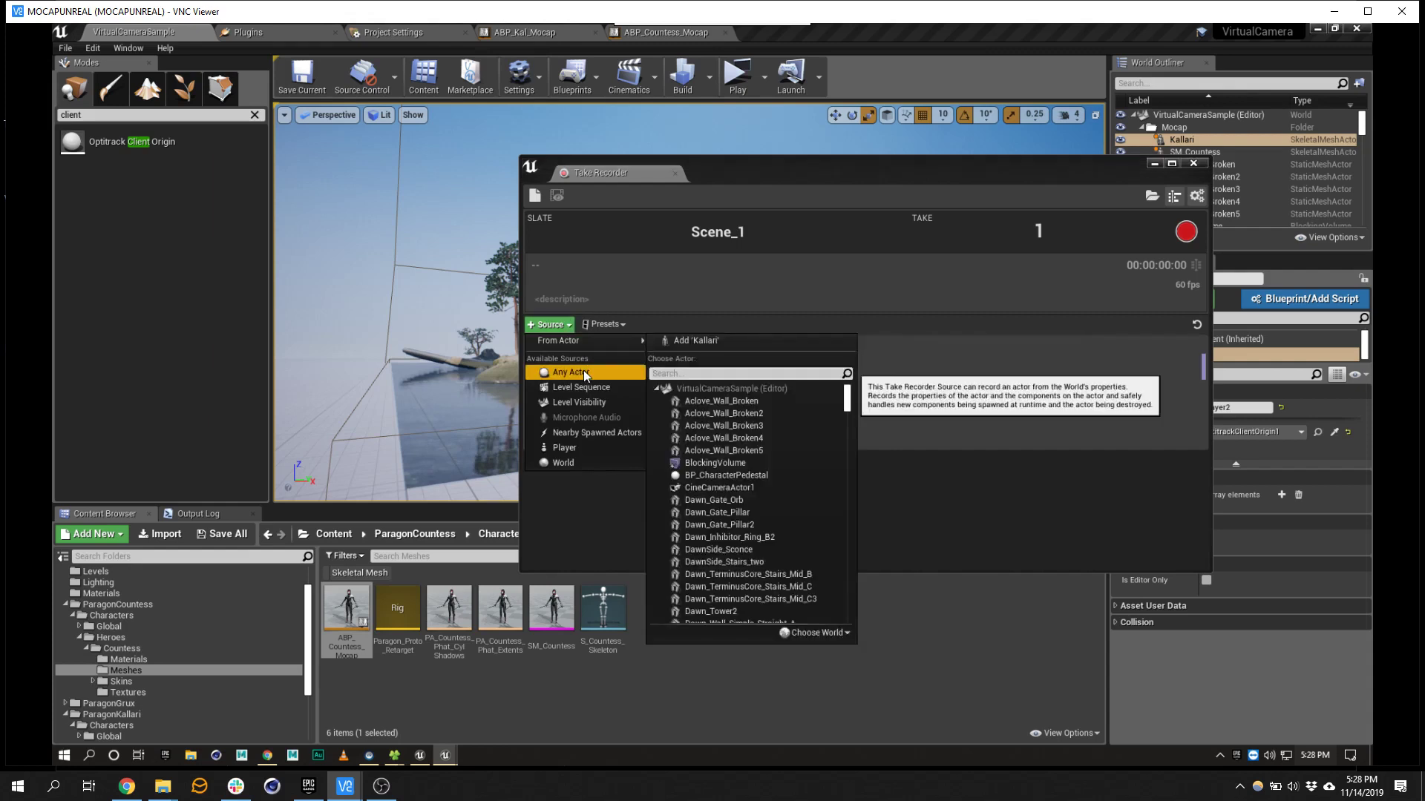
click(717, 340)
- Select the SM_Countess actor in the level and add it as another Take Recorder source
click(563, 323)
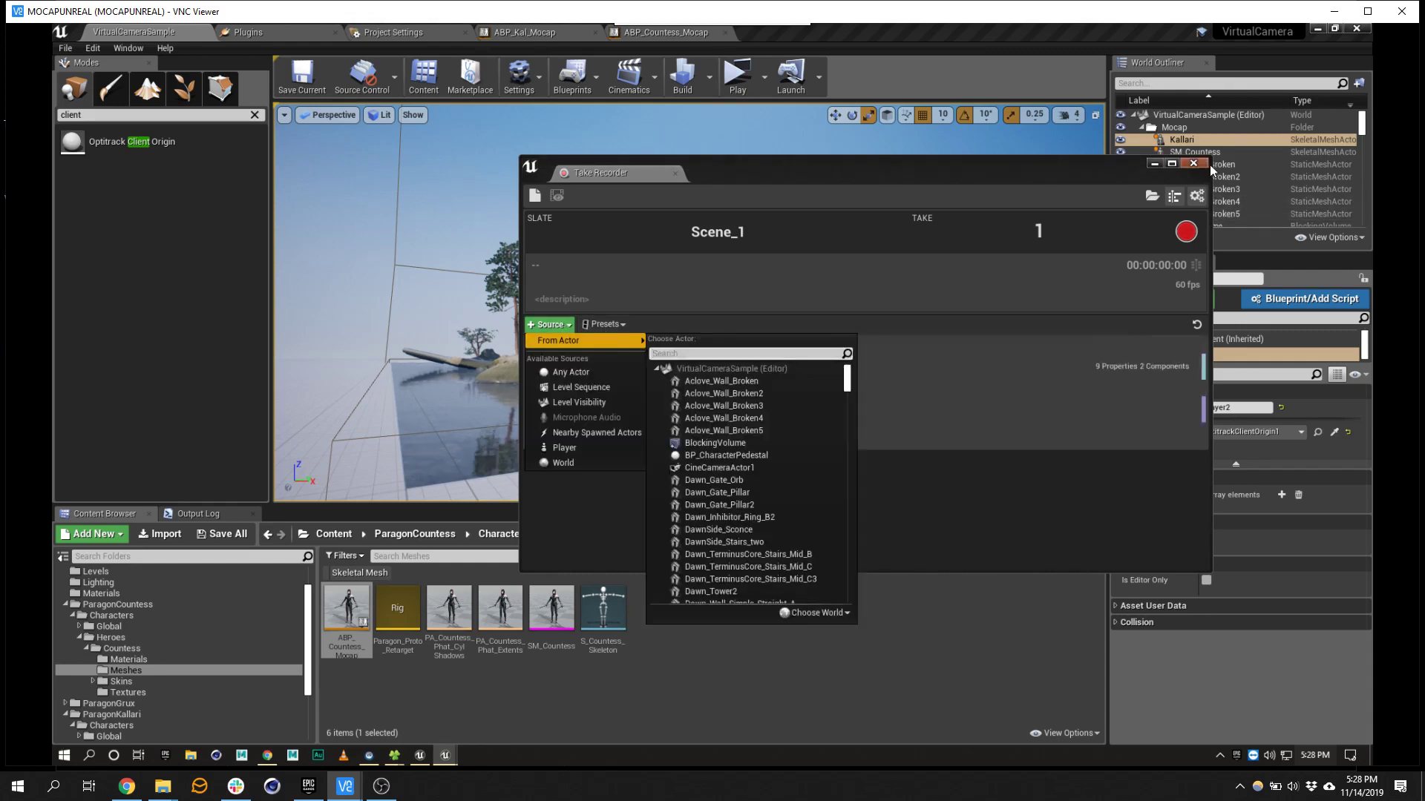
click(1225, 151)
click(564, 324)
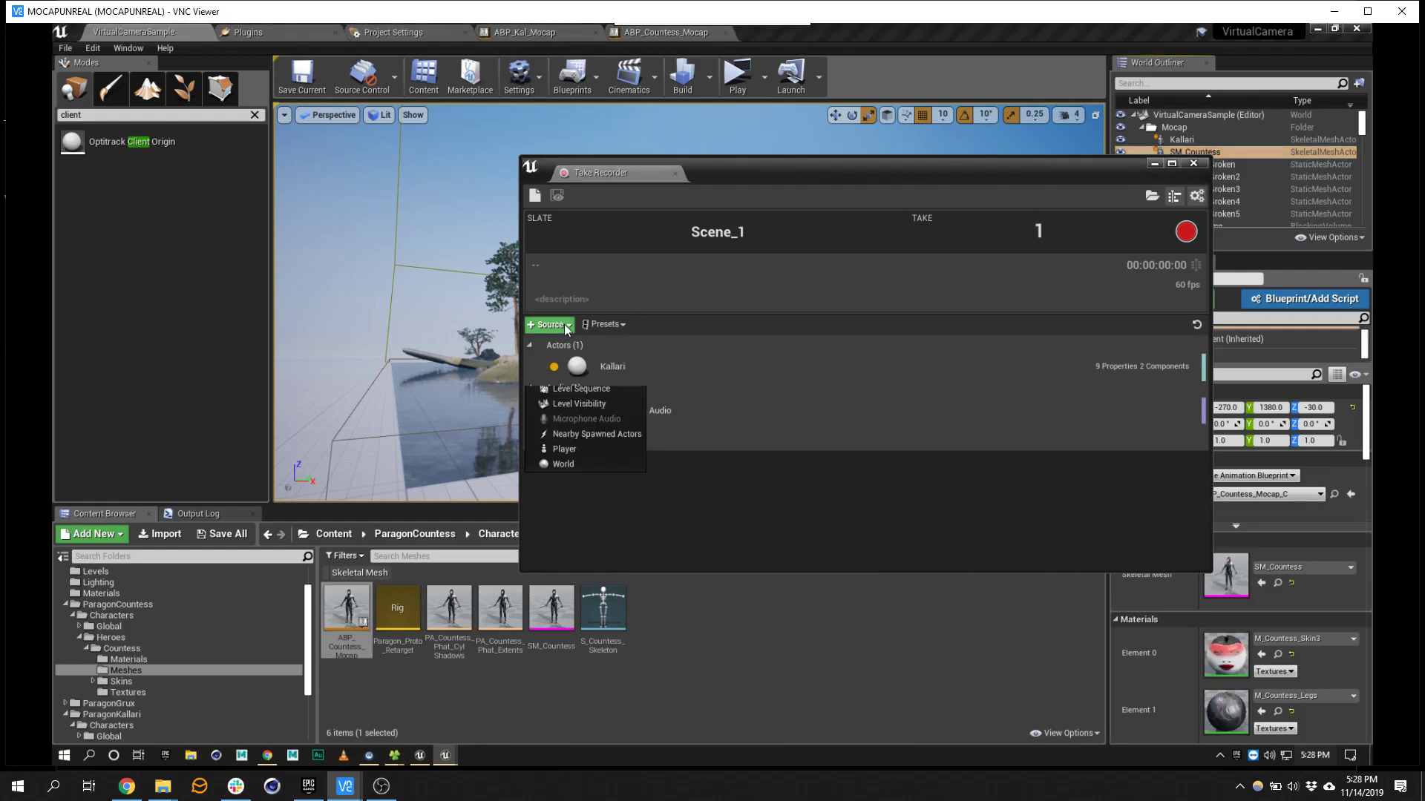
mouse_move(604, 339)
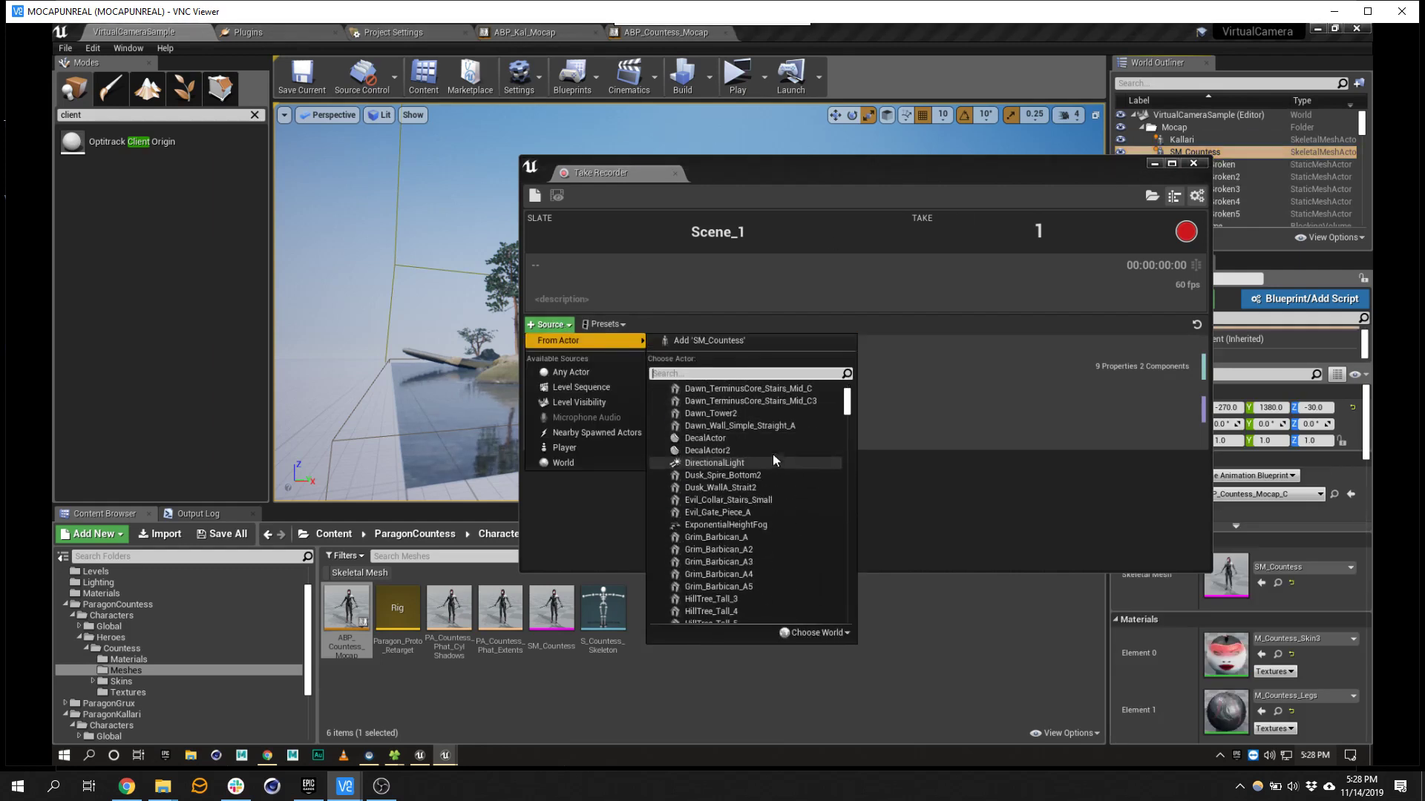
scroll(752, 438, down, 5)
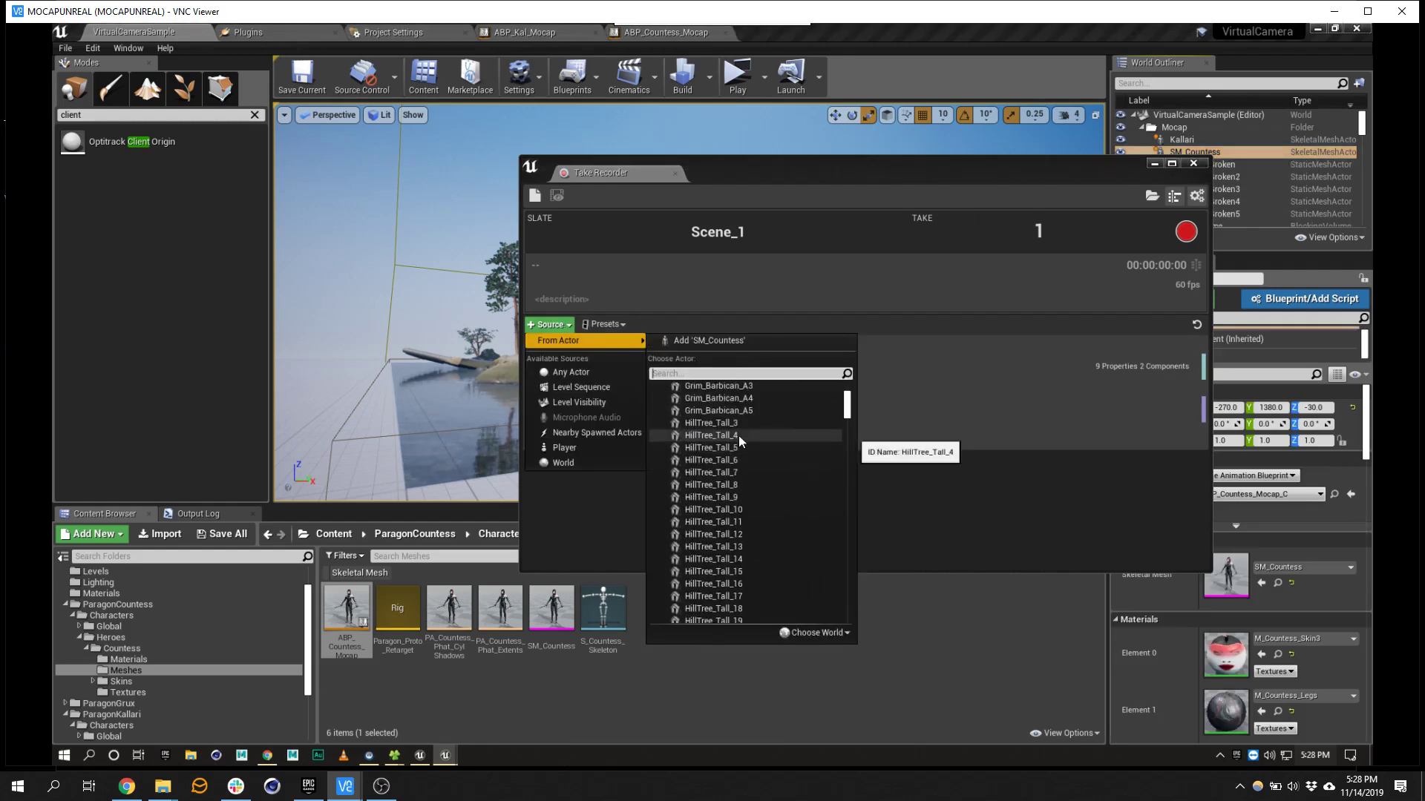
scroll(742, 443, down, 5)
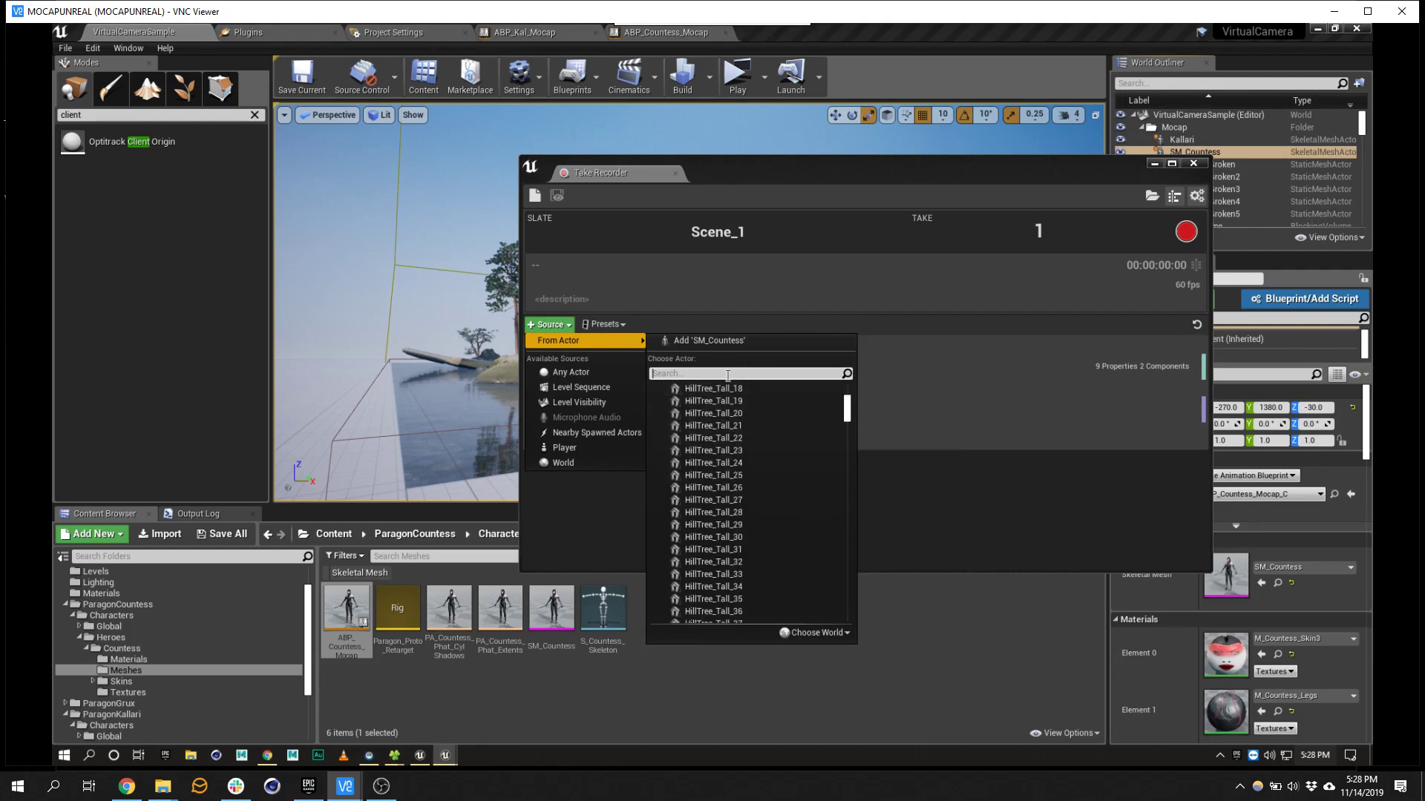
click(727, 341)
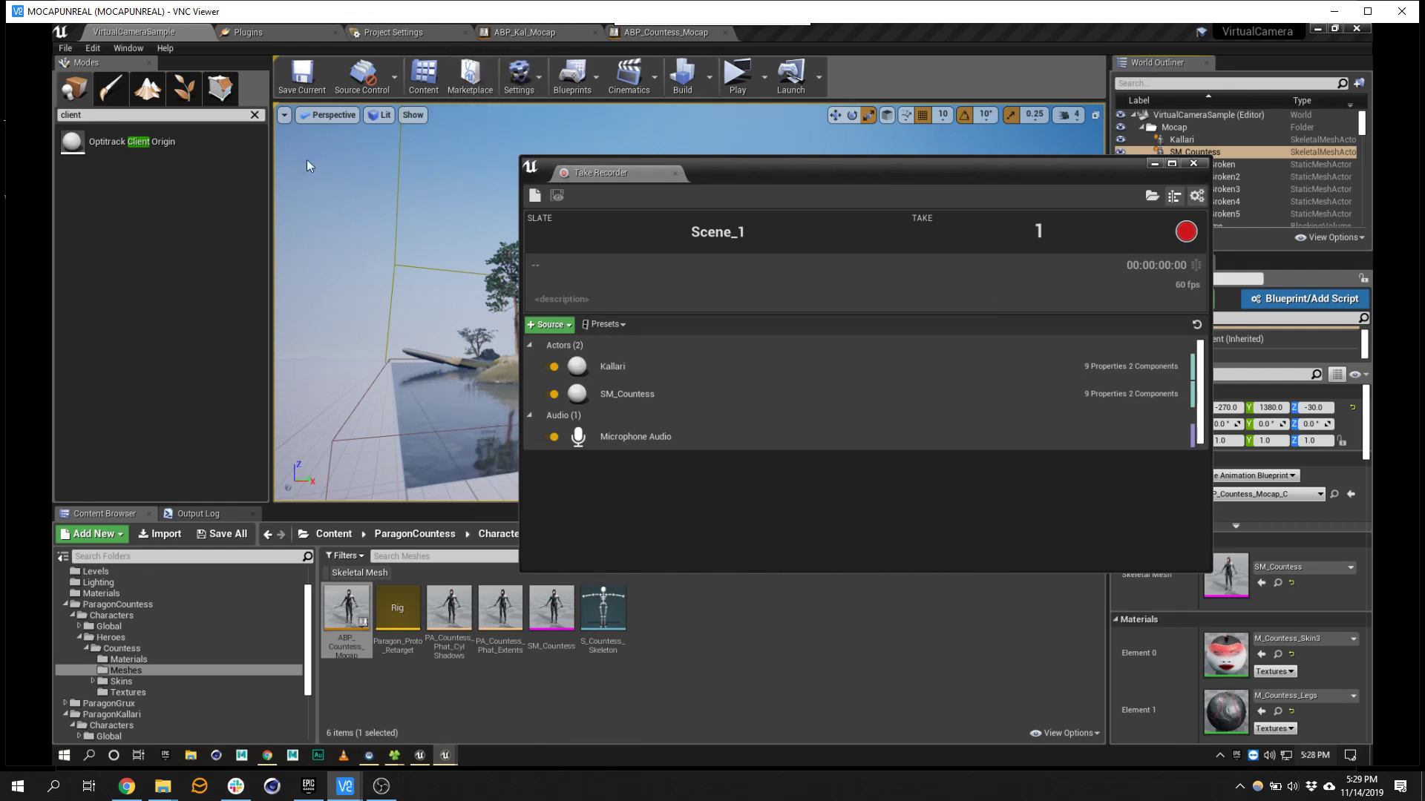
click(381, 786)
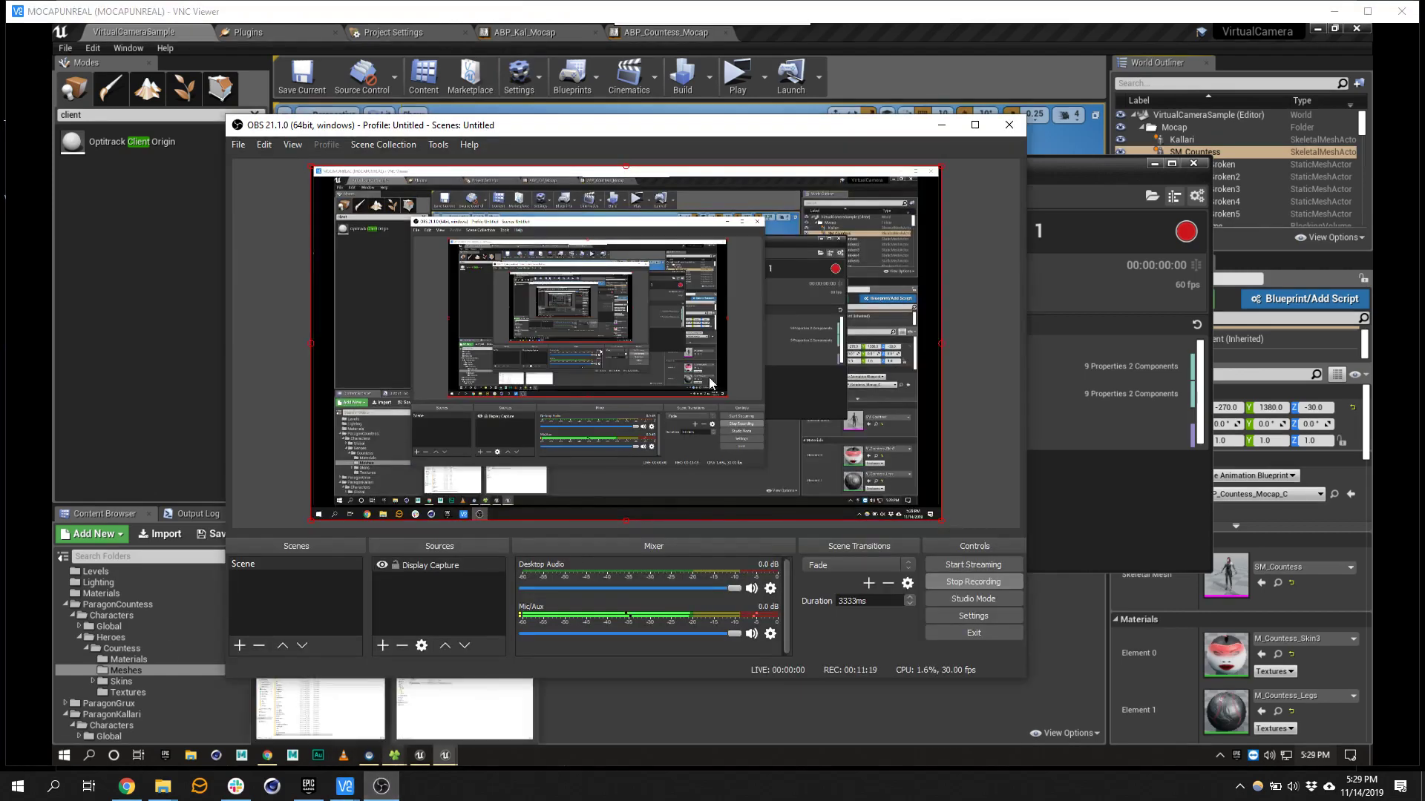